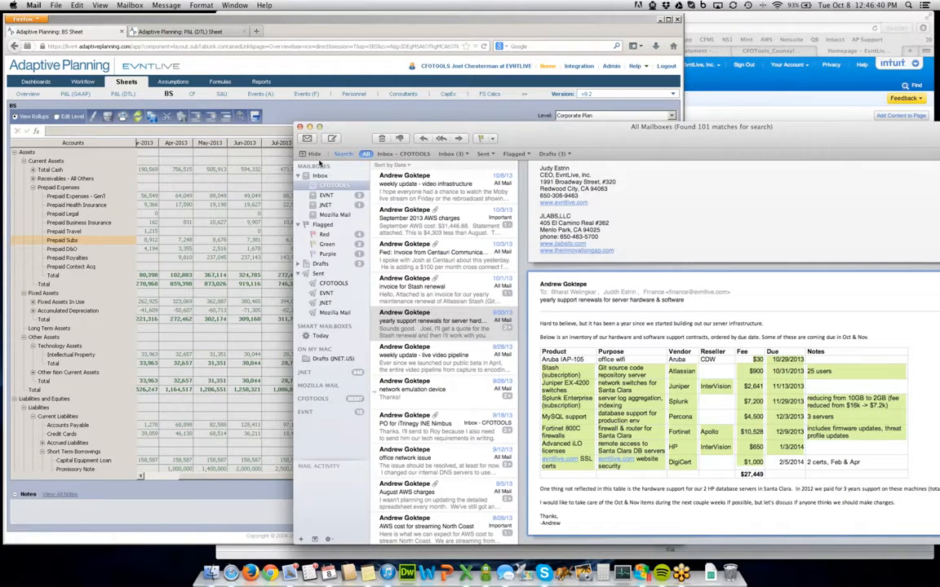
Step: Glance at the P&L (DTL) and BS sheets, then open the administration area in a new browser tab and go to its sheet editor
{"action": "left_click", "coordinate": [196, 32]}
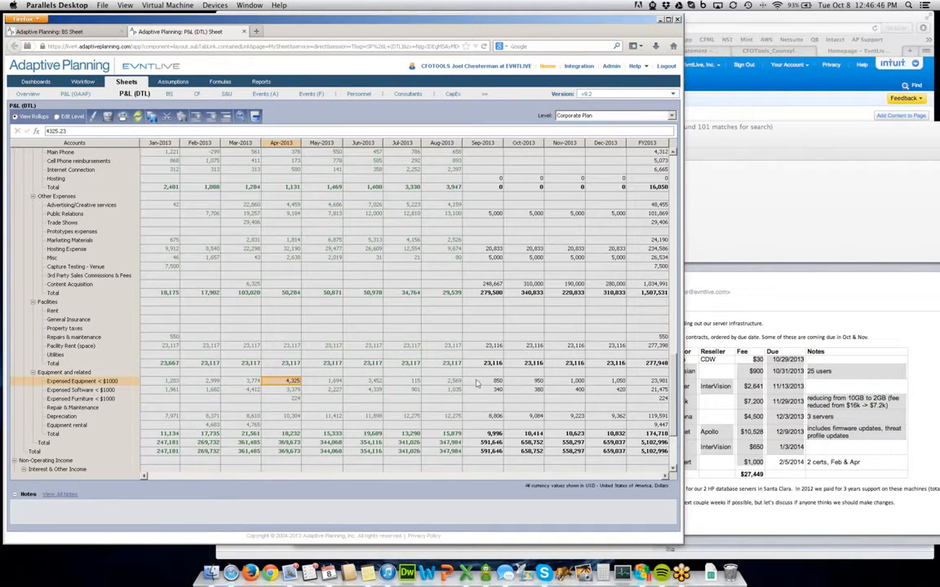
{"action": "left_click", "coordinate": [76, 32]}
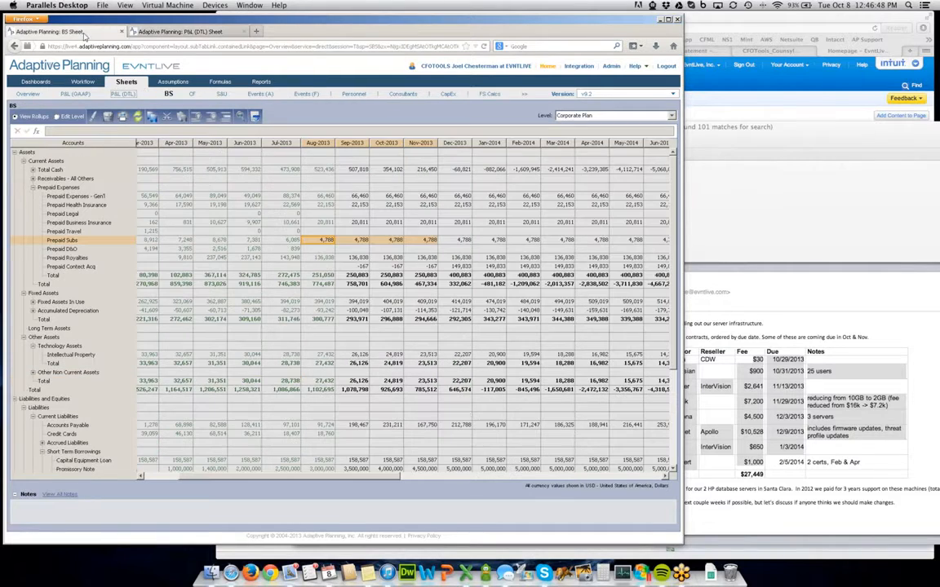
{"action": "mouse_move", "coordinate": [612, 66]}
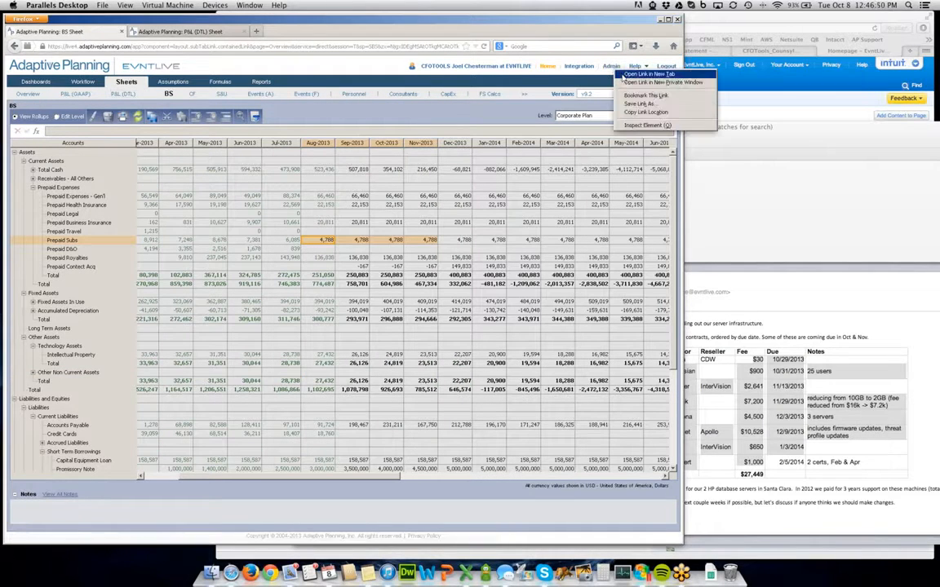
{"action": "left_click", "coordinate": [633, 85]}
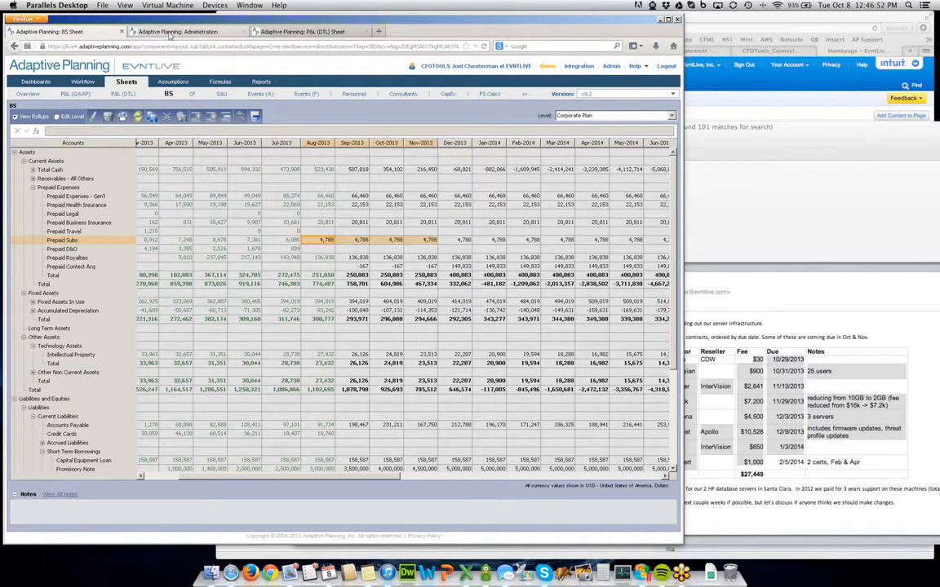
{"action": "left_click", "coordinate": [155, 32]}
{"action": "left_click", "coordinate": [66, 206]}
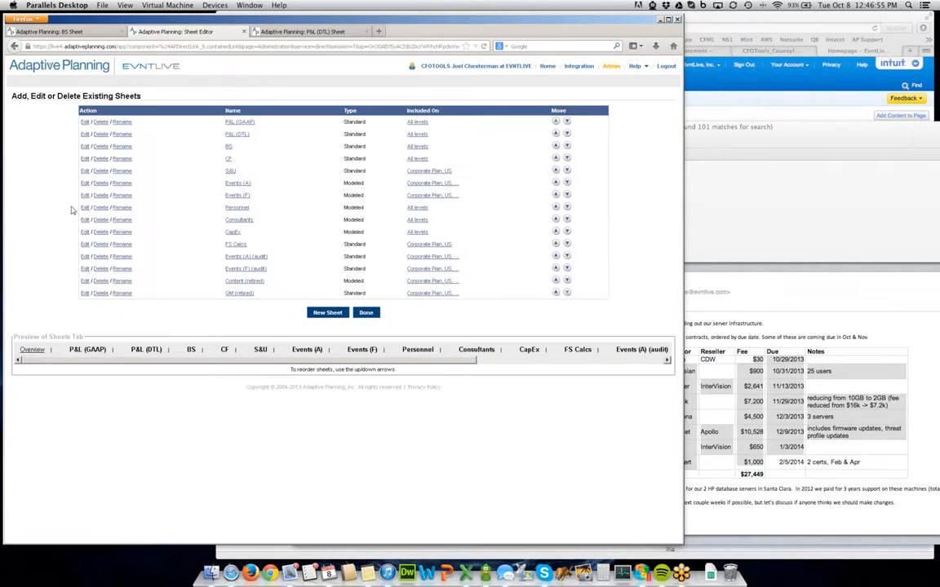
Step: Create a blank modeled sheet (advanced) named Prepaid Subs with the account group name prepaid_subs
{"action": "left_click", "coordinate": [329, 312]}
{"action": "left_click", "coordinate": [103, 139]}
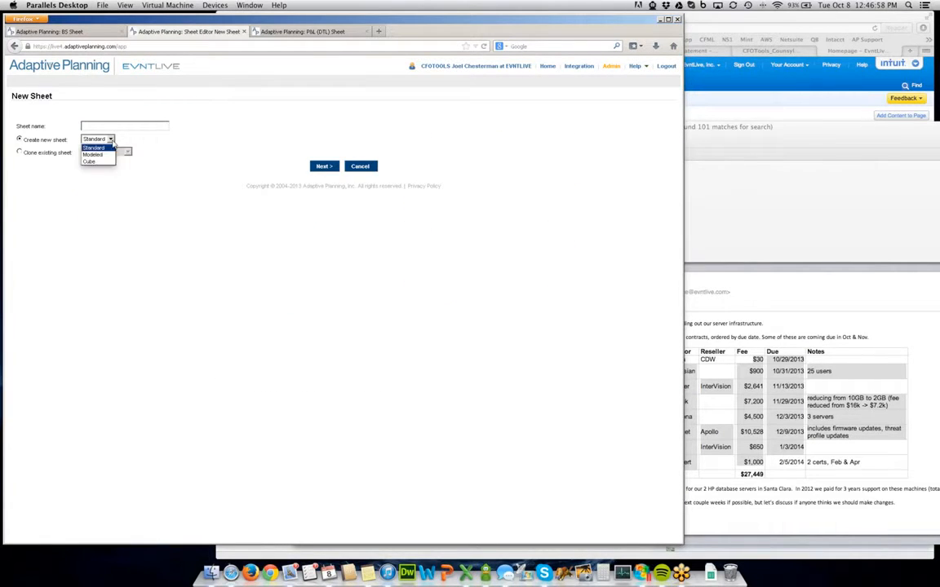
{"action": "left_click", "coordinate": [95, 152]}
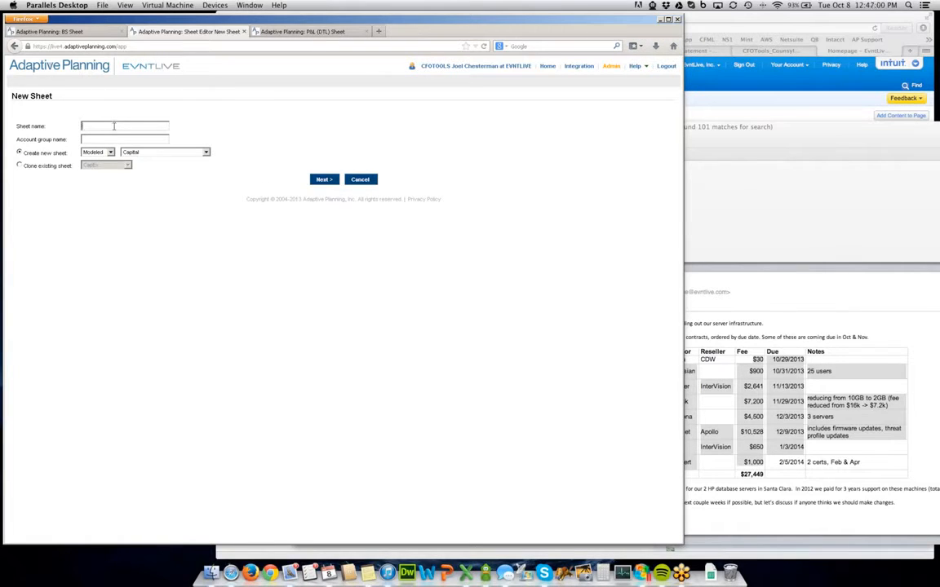
{"action": "left_click", "coordinate": [114, 126]}
{"action": "type", "text": "Preap"}
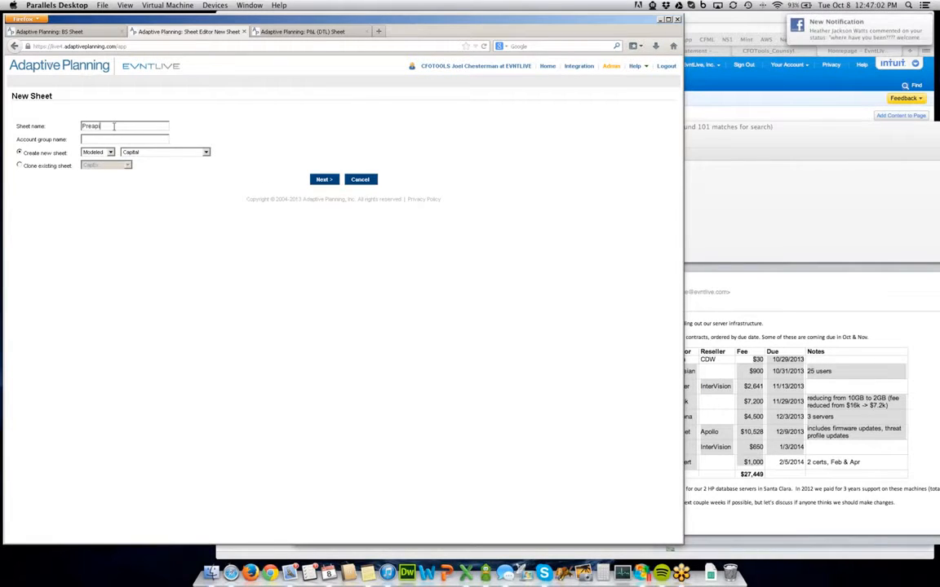
{"action": "key", "text": "BackSpace"}
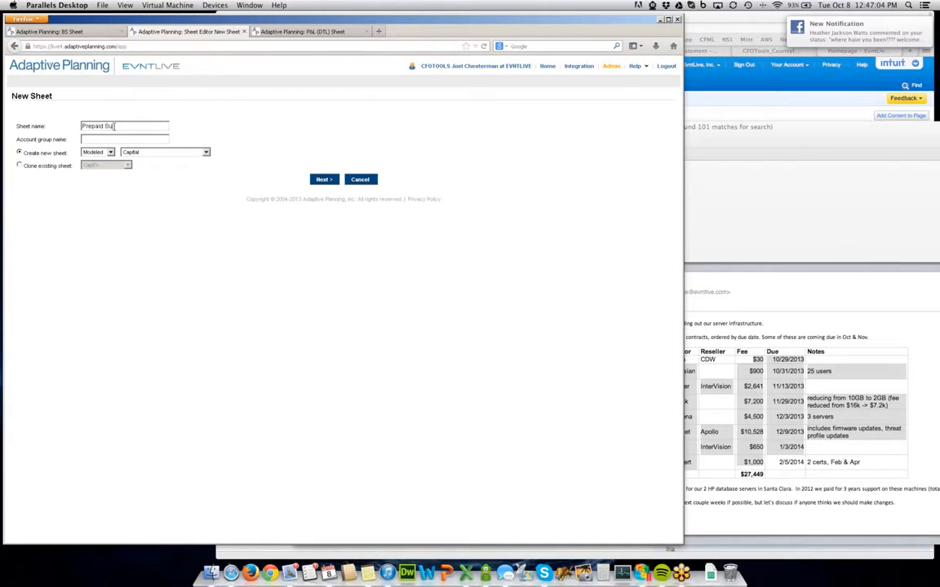
{"action": "type", "text": "prepaid_subs"}
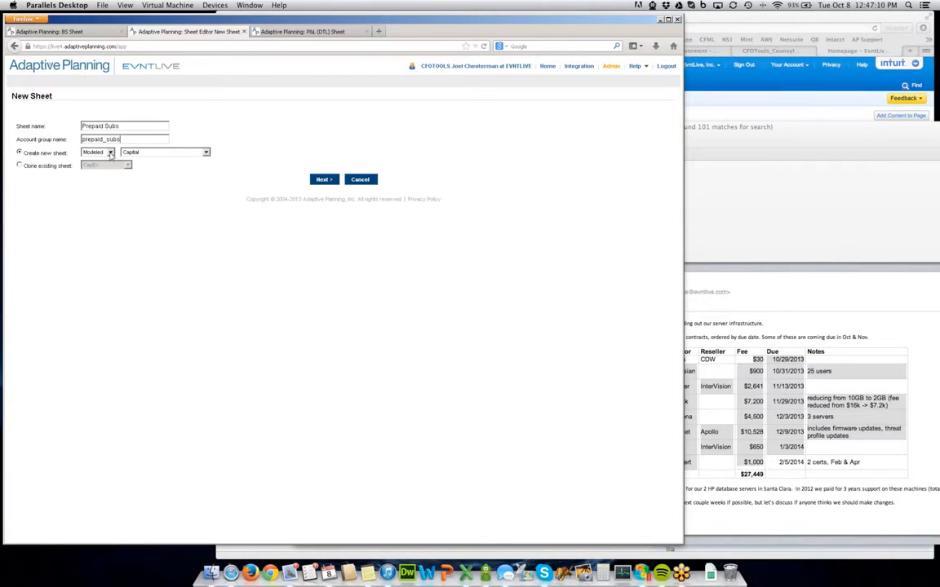
{"action": "left_click", "coordinate": [142, 153]}
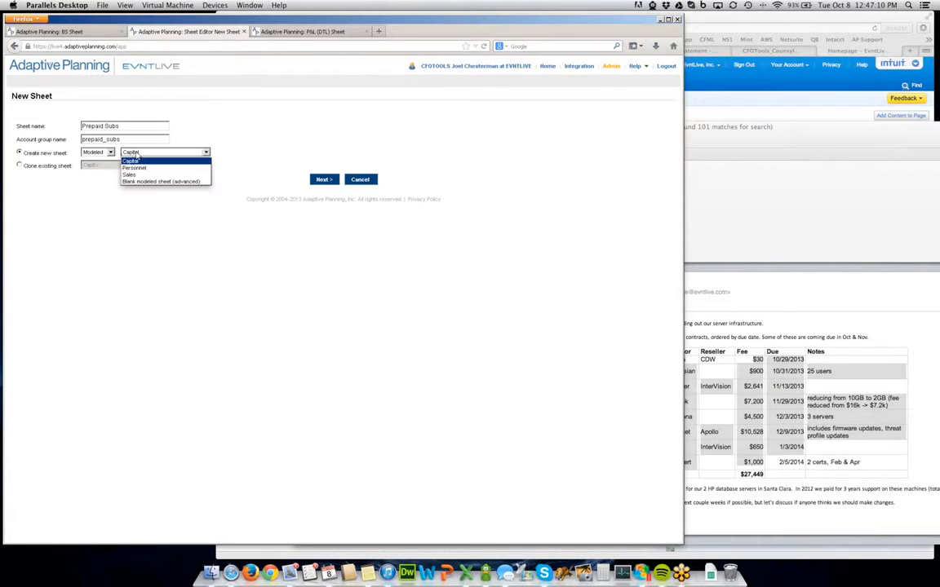
{"action": "left_click", "coordinate": [150, 182]}
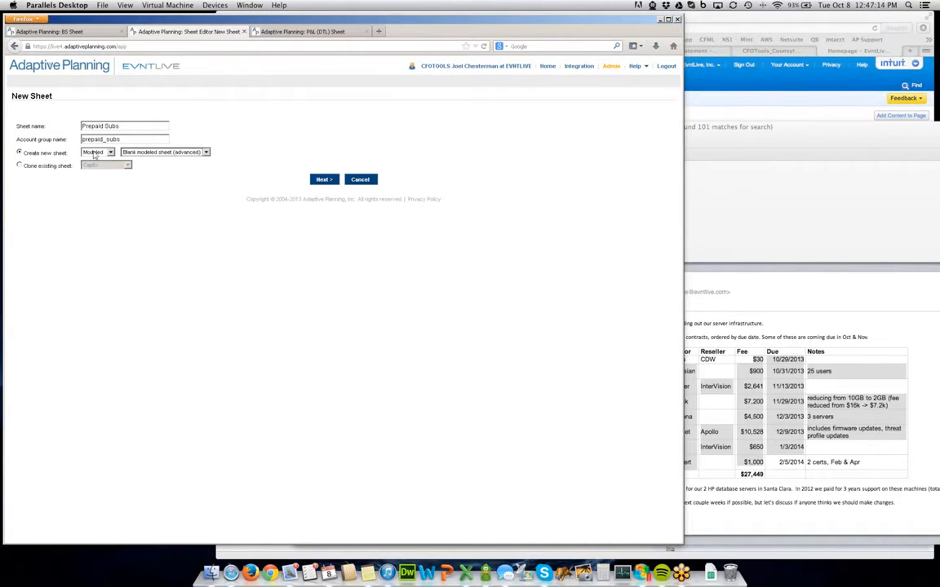
{"action": "left_click", "coordinate": [322, 179]}
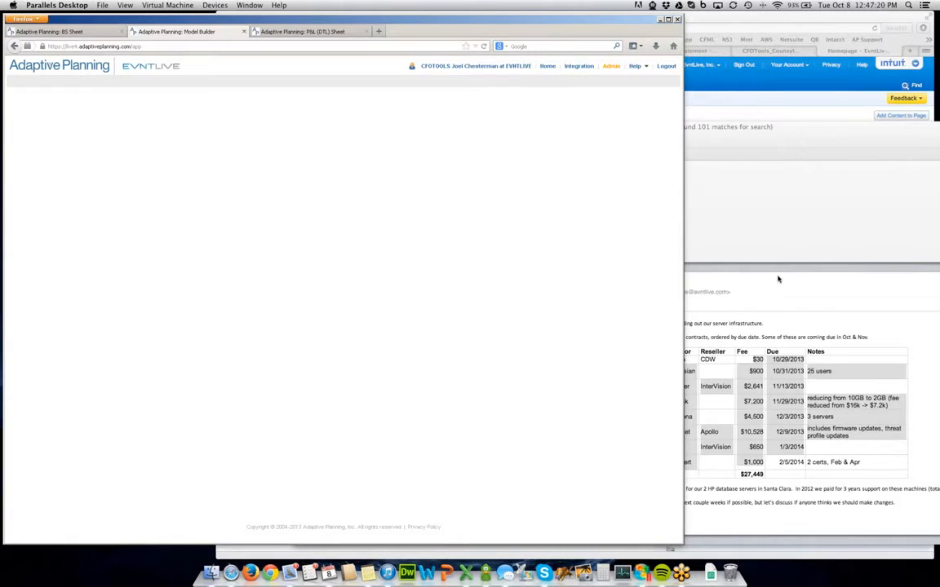
Step: Place the renewals e-mail beside the model builder for reference and add a text column named Product with the code product
{"action": "left_click", "coordinate": [700, 256]}
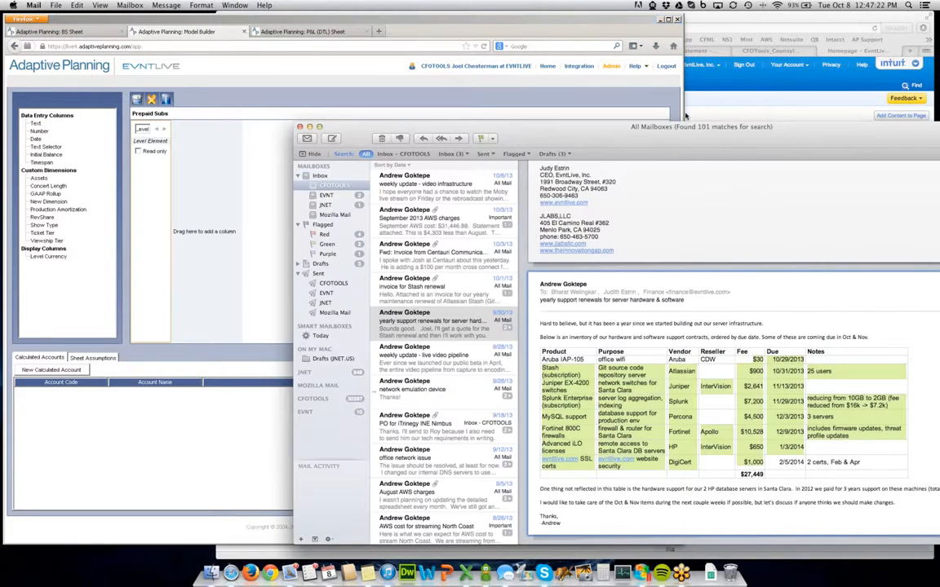
{"action": "left_click_drag", "start_coordinate": [642, 137], "coordinate": [709, 143]}
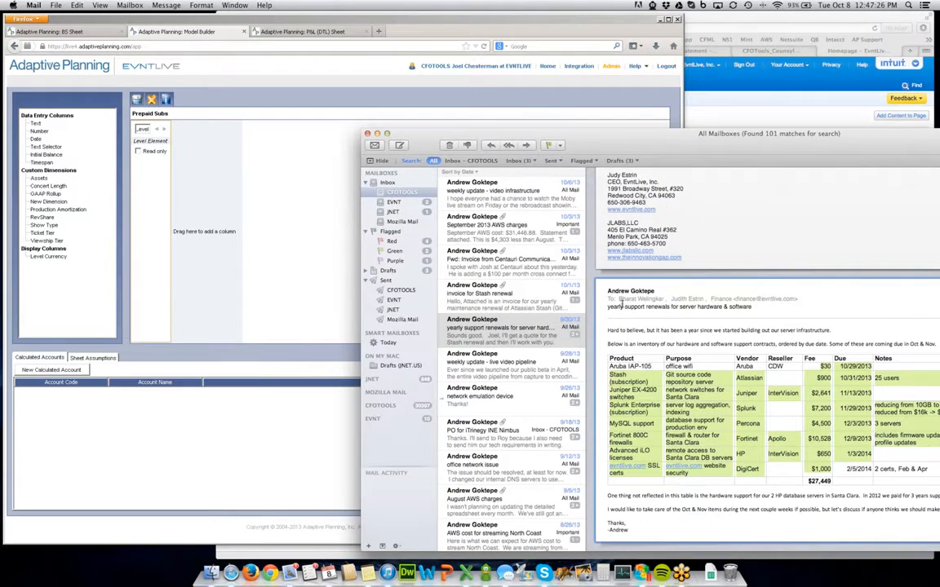
{"action": "left_click", "coordinate": [37, 124]}
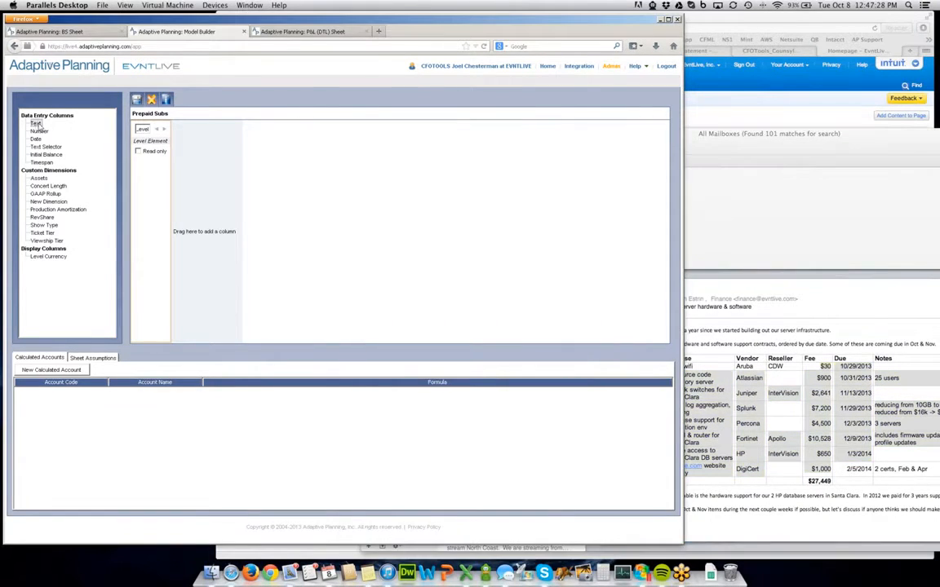
{"action": "left_click_drag", "start_coordinate": [37, 124], "coordinate": [196, 132]}
{"action": "type", "text": "Product"}
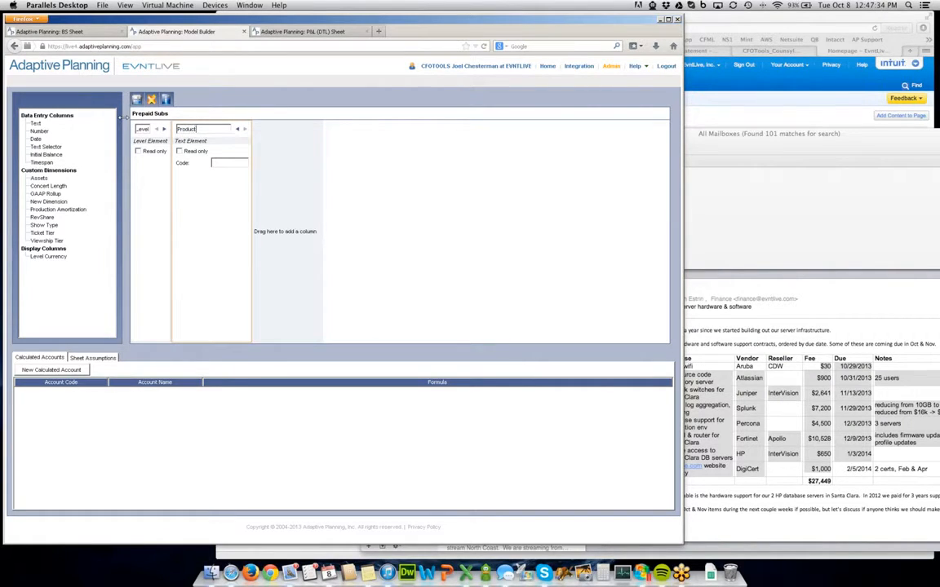
{"action": "left_click", "coordinate": [236, 164]}
Step: Check the e-mail table for the next heading and add a text column named Purpose with the code purpose after Product
{"action": "left_click", "coordinate": [692, 284]}
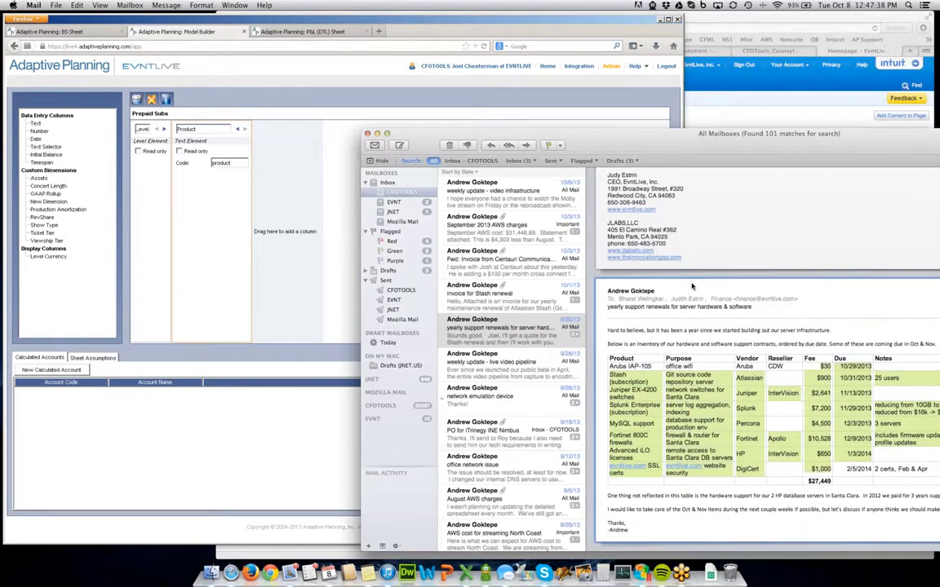
{"action": "left_click", "coordinate": [305, 213]}
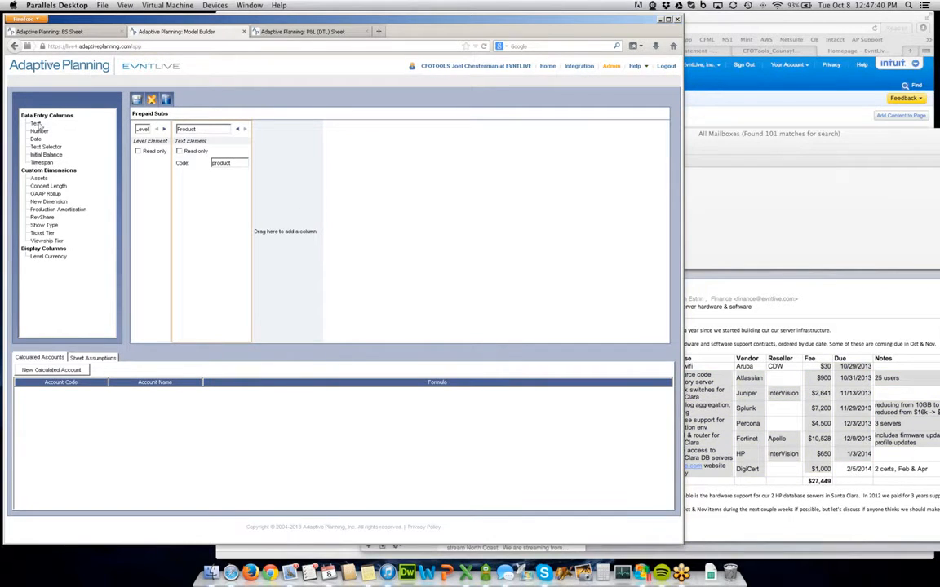
{"action": "left_click_drag", "start_coordinate": [36, 123], "coordinate": [262, 133]}
{"action": "type", "text": "Purpose"}
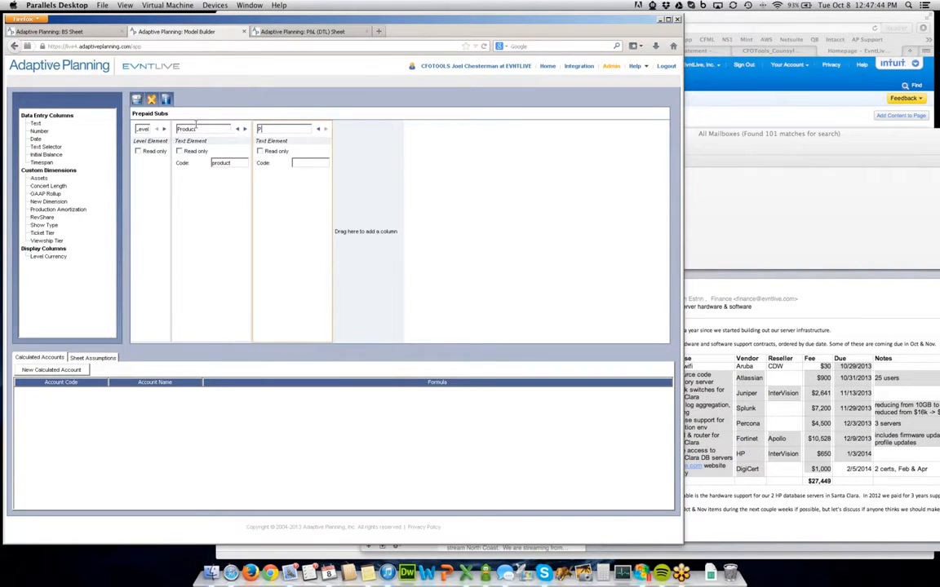
{"action": "left_click", "coordinate": [303, 162]}
{"action": "type", "text": "purpose"}
Step: Add a text column named Vendor with the code vendor after the Purpose column
{"action": "left_click", "coordinate": [814, 352]}
{"action": "left_click", "coordinate": [252, 287]}
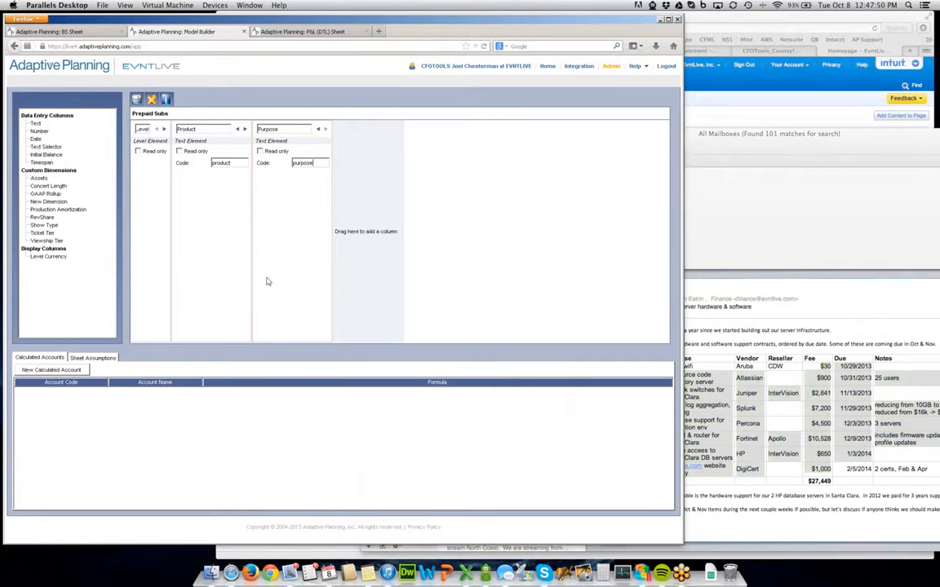
{"action": "left_click_drag", "start_coordinate": [33, 122], "coordinate": [353, 140]}
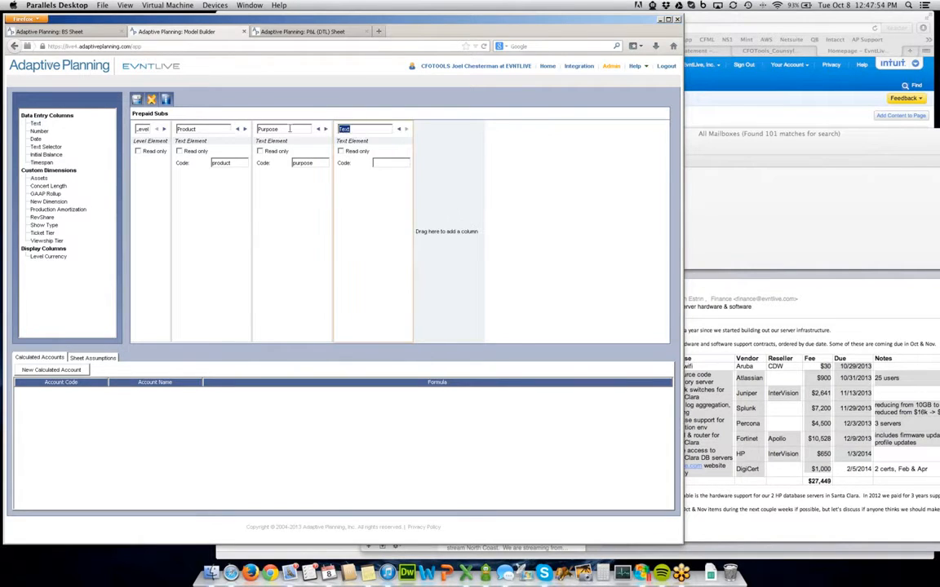
{"action": "type", "text": "Ven"}
{"action": "key", "text": "Tab"}
{"action": "type", "text": "vendor"}
Step: Add a number column named Cost with the code cost after Vendor and display it as Currency
{"action": "left_click", "coordinate": [37, 124]}
{"action": "left_click_drag", "start_coordinate": [37, 130], "coordinate": [445, 145]}
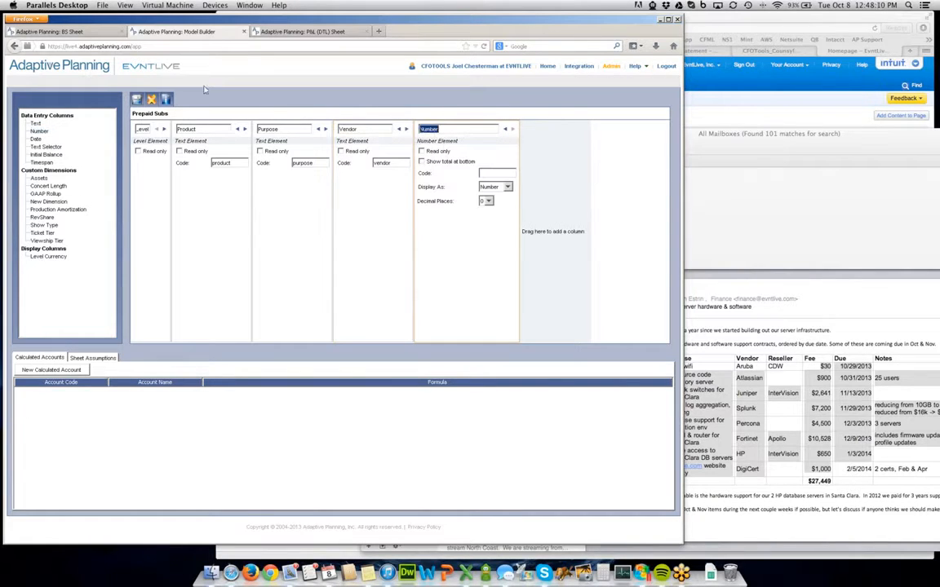
{"action": "type", "text": "Cost"}
{"action": "left_click", "coordinate": [496, 187]}
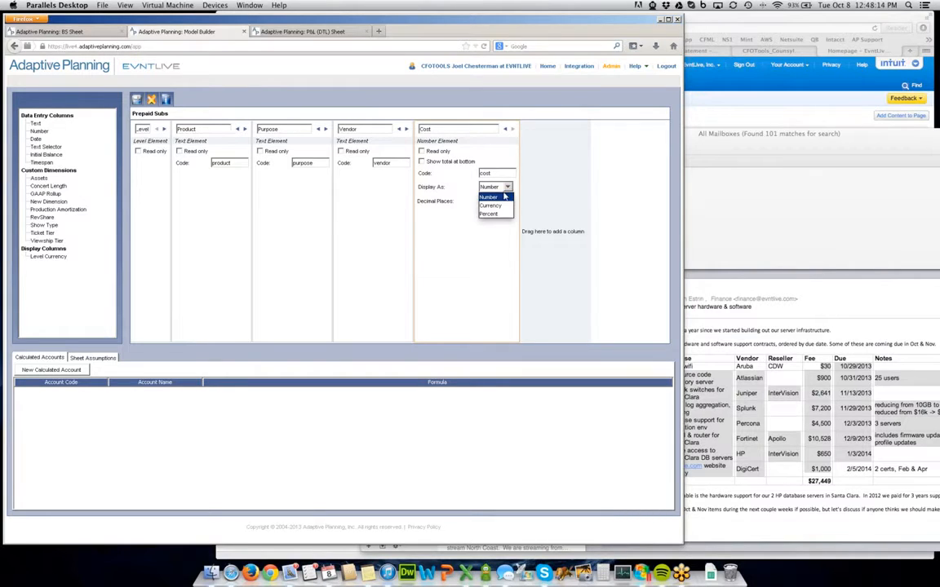
{"action": "left_click", "coordinate": [489, 201]}
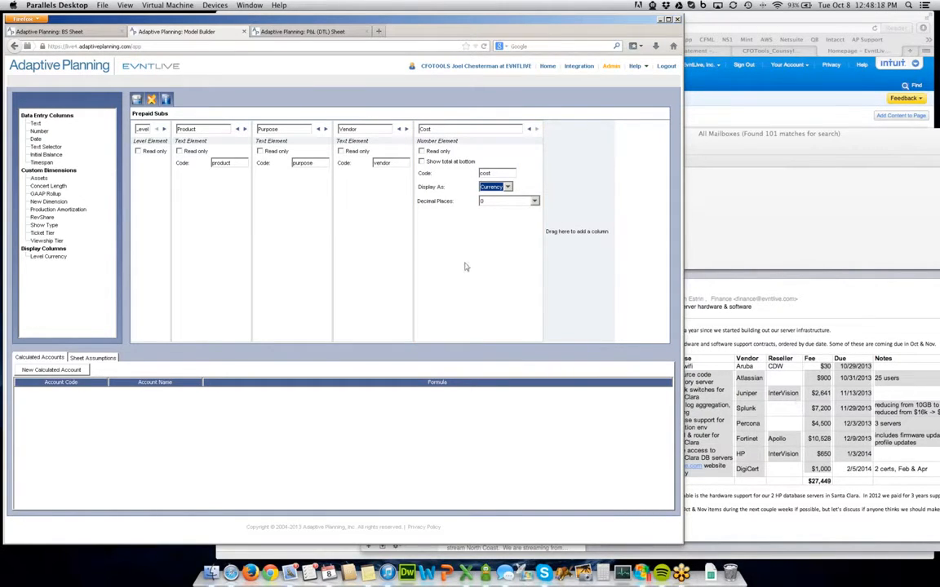
Step: Insert a text column named Notes with the code notes between the Vendor and Cost columns
{"action": "left_click_drag", "start_coordinate": [36, 123], "coordinate": [338, 207]}
{"action": "left_click_drag", "start_coordinate": [440, 129], "coordinate": [356, 125]}
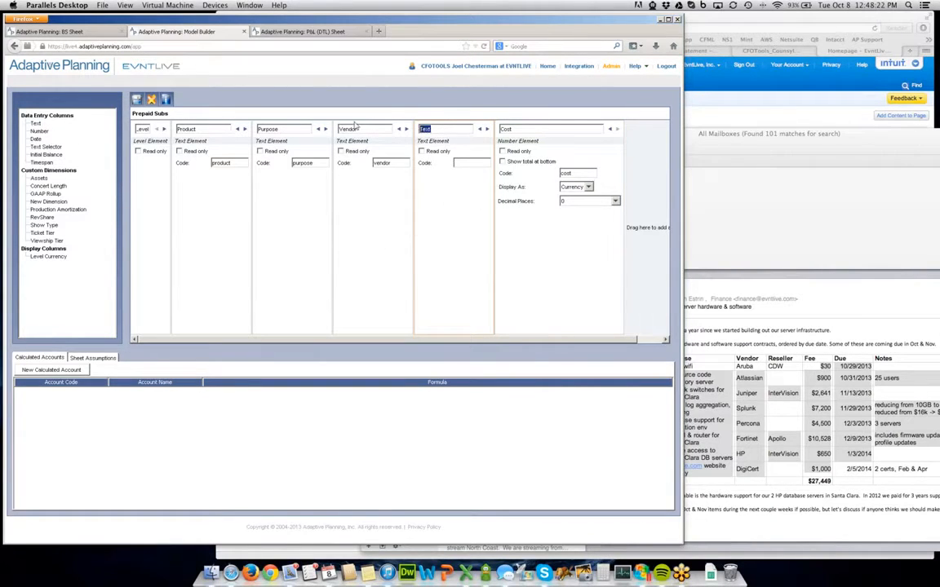
{"action": "type", "text": "Notes"}
Step: Add a Timespan column to the sheet after the Cost column
{"action": "left_click_drag", "start_coordinate": [276, 341], "coordinate": [436, 345]}
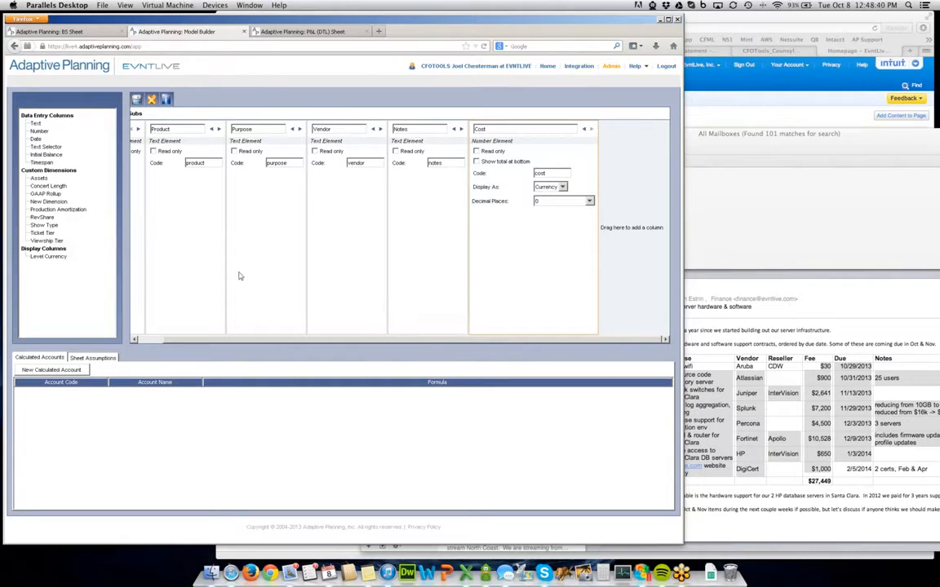
{"action": "left_click", "coordinate": [43, 147]}
{"action": "left_click_drag", "start_coordinate": [41, 162], "coordinate": [622, 167]}
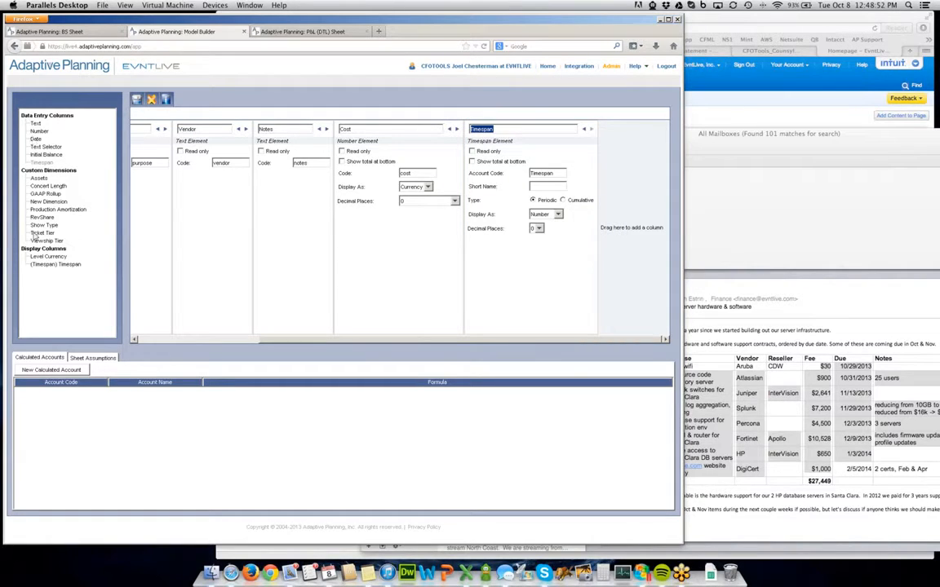
Step: Insert a Text Selector column between Cost and Timespan, naming it Schedule with the code schedule
{"action": "left_click_drag", "start_coordinate": [35, 234], "coordinate": [417, 243]}
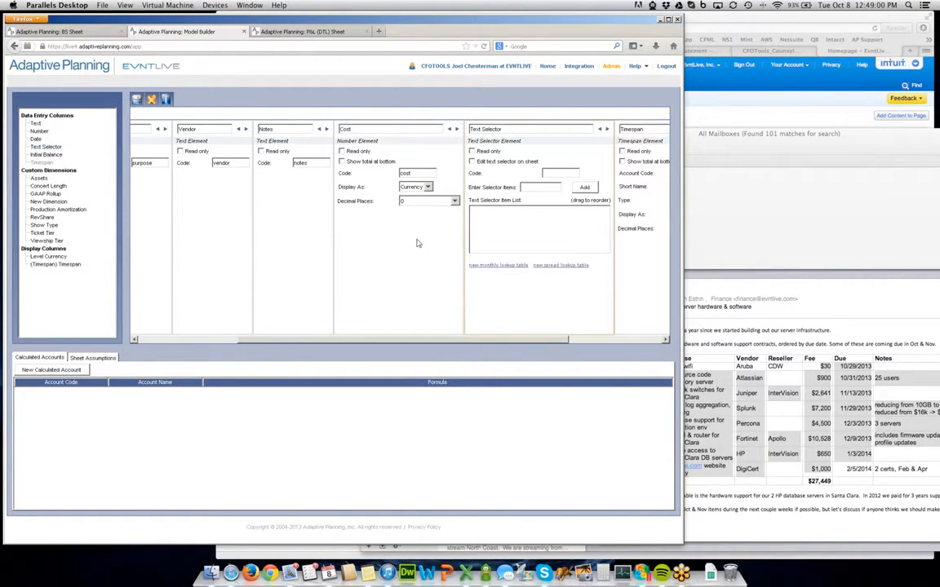
{"action": "left_click_drag", "start_coordinate": [489, 341], "coordinate": [597, 344]}
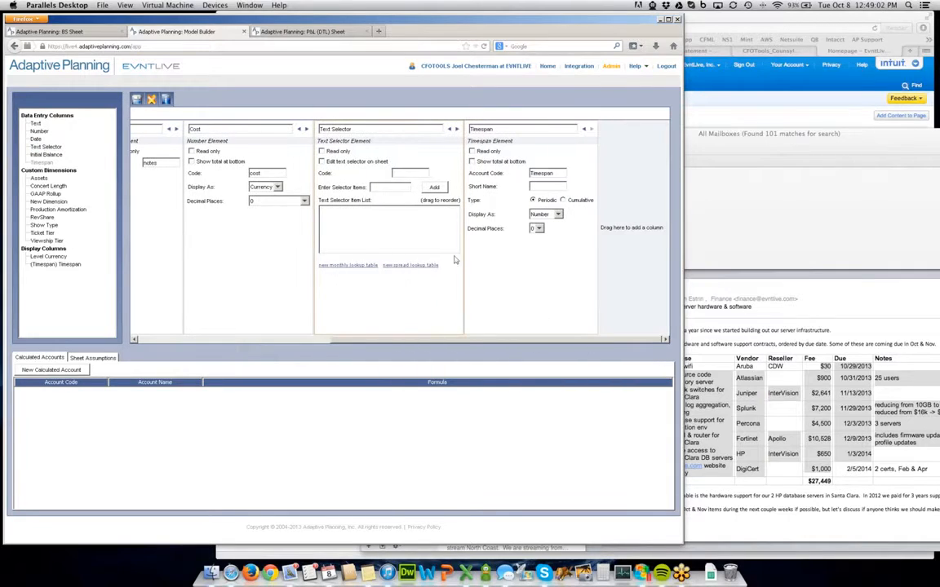
{"action": "left_click", "coordinate": [342, 131]}
{"action": "type", "text": "Schedule"}
{"action": "left_click", "coordinate": [400, 175]}
{"action": "left_click", "coordinate": [391, 189]}
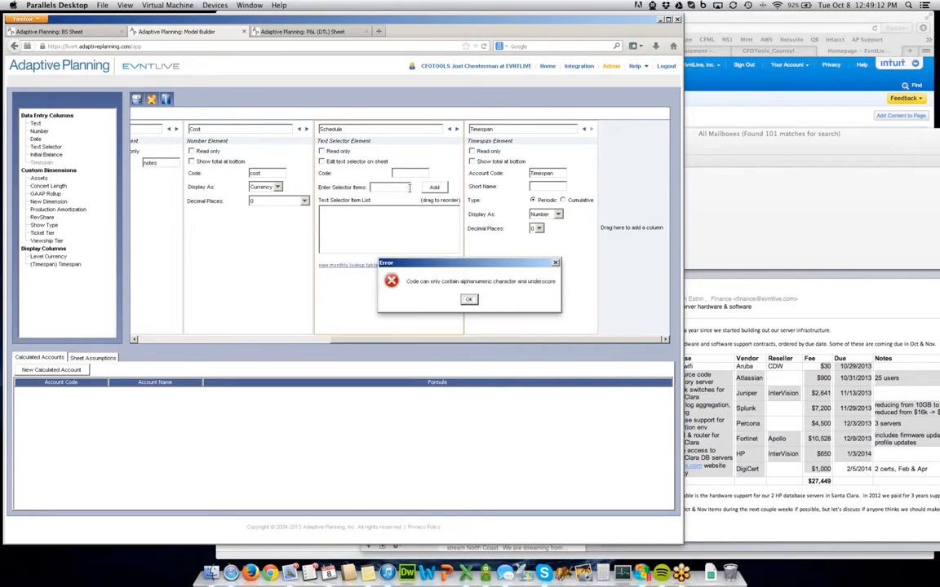
{"action": "left_click", "coordinate": [469, 299]}
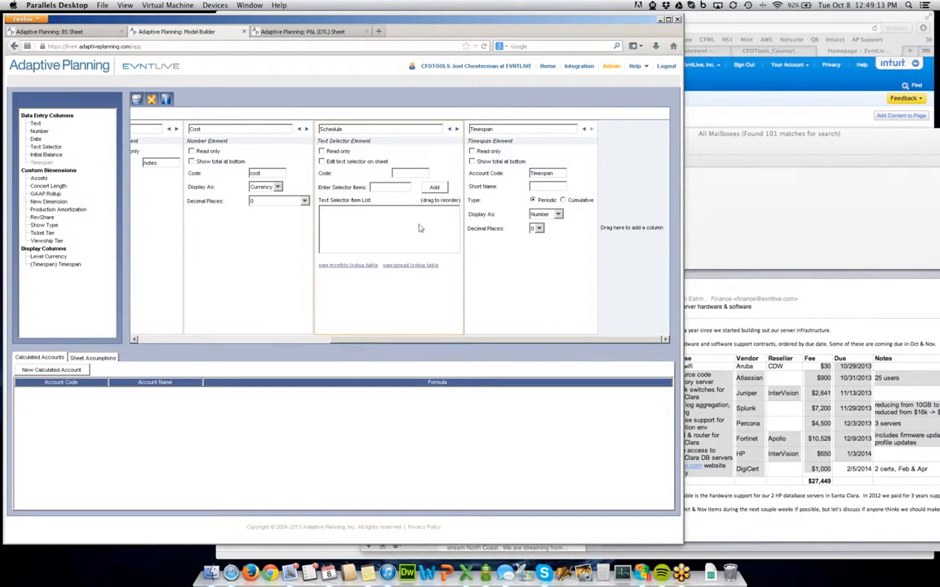
{"action": "left_click", "coordinate": [398, 187]}
{"action": "left_click", "coordinate": [470, 300]}
Step: Add the selector items 12, 1 and 6 to the Schedule column and arrange them in the order 1, 6, 12
{"action": "left_click", "coordinate": [393, 189]}
{"action": "type", "text": "12"}
{"action": "left_click", "coordinate": [434, 188]}
{"action": "left_click", "coordinate": [390, 189]}
{"action": "type", "text": "1"}
{"action": "key", "text": "Return"}
{"action": "left_click", "coordinate": [330, 217]}
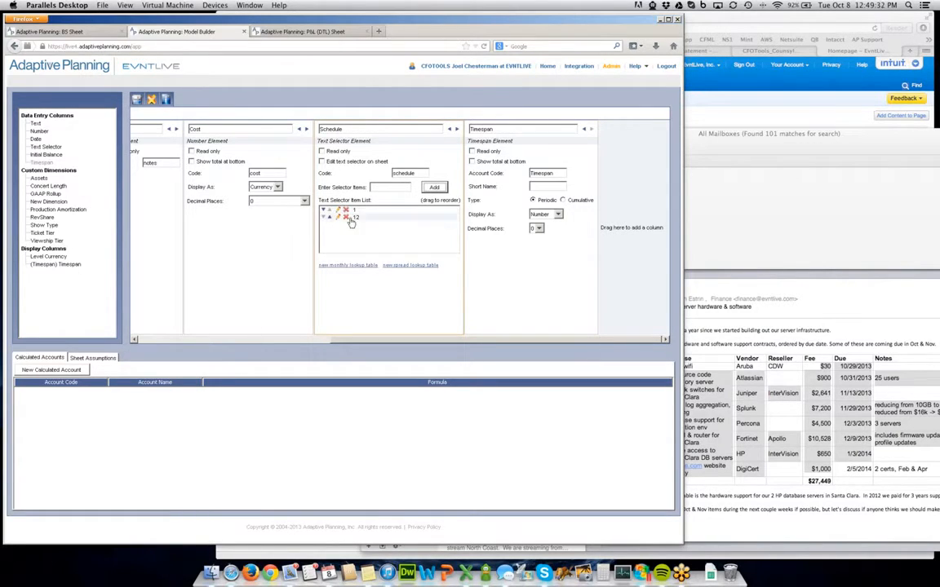
{"action": "left_click", "coordinate": [382, 188]}
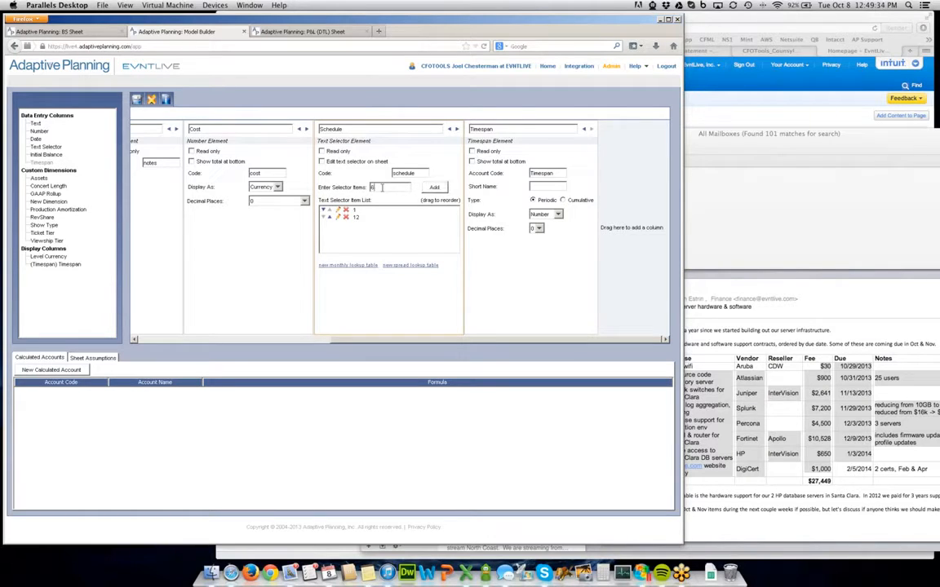
{"action": "type", "text": "6"}
{"action": "key", "text": "Return"}
{"action": "left_click", "coordinate": [329, 226]}
Step: Create a new spread lookup table named amort_spread for the Schedule column
{"action": "left_click", "coordinate": [403, 267]}
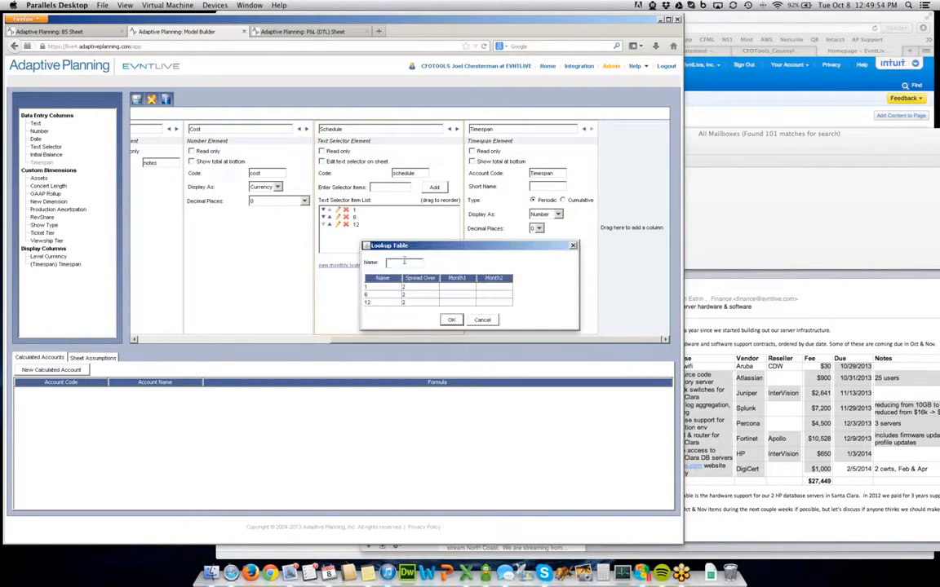
{"action": "left_click_drag", "start_coordinate": [416, 247], "coordinate": [349, 304]}
{"action": "type", "text": "amort_spread"}
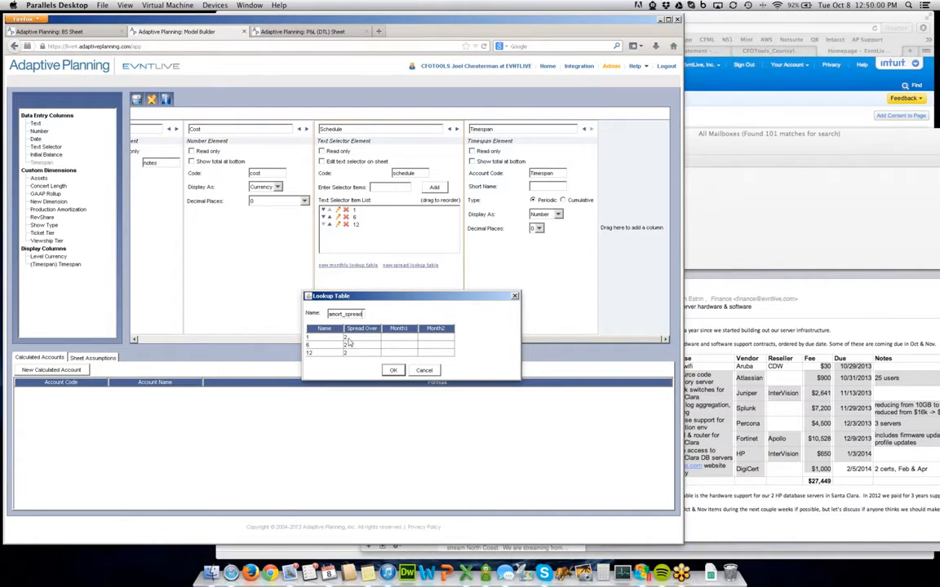
Step: Try to set the Spread Over period of item 1 to 1 in the lookup table
{"action": "left_click", "coordinate": [353, 338]}
{"action": "type", "text": "1"}
{"action": "key", "text": "Return"}
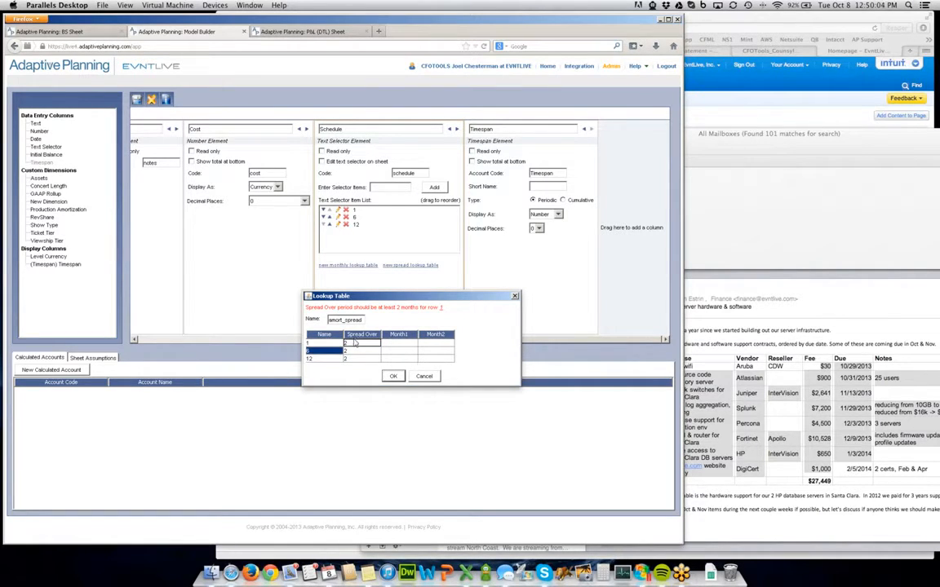
Step: Set the Spread Over period to 6 for item 6 and to 12 for item 12
{"action": "left_click", "coordinate": [354, 353]}
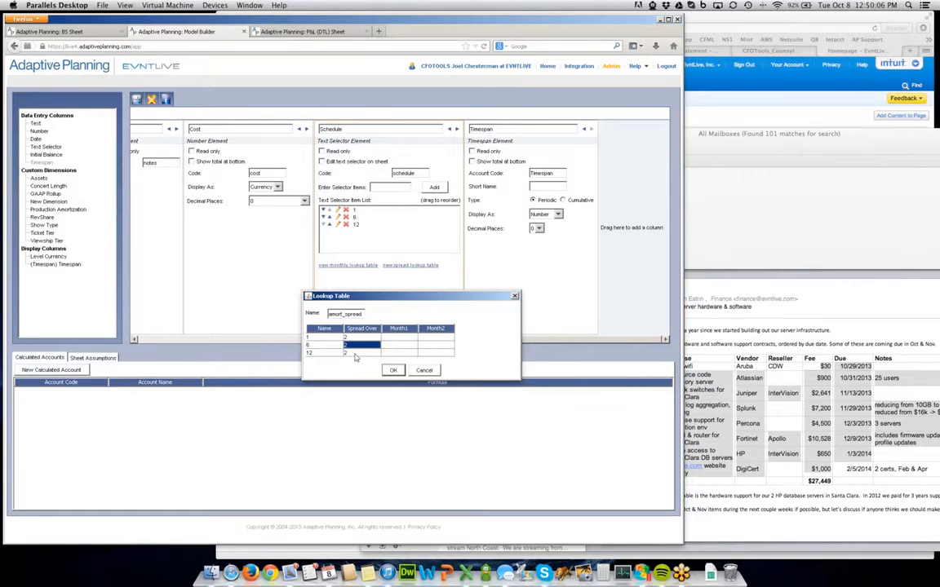
{"action": "type", "text": "6"}
{"action": "key", "text": "Return"}
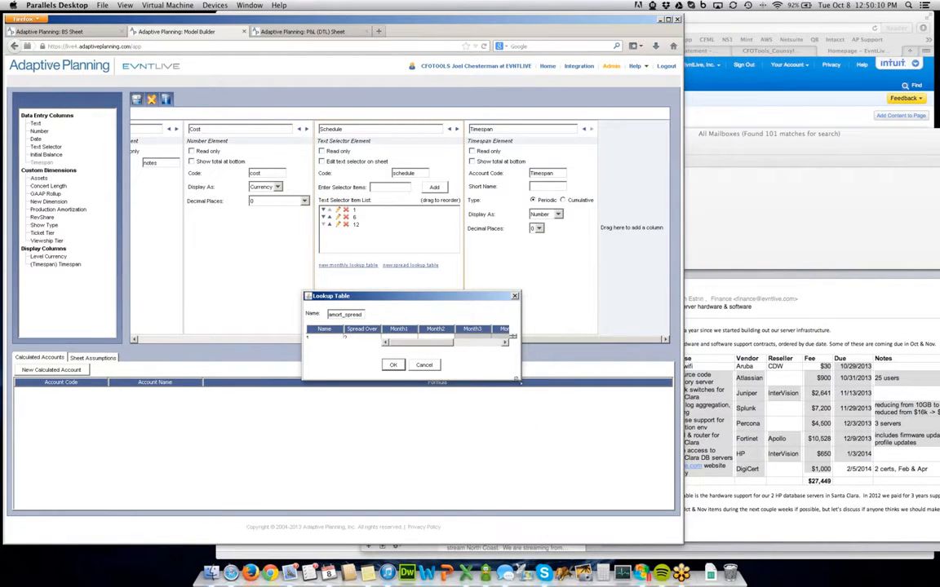
{"action": "left_click_drag", "start_coordinate": [517, 380], "coordinate": [591, 447]}
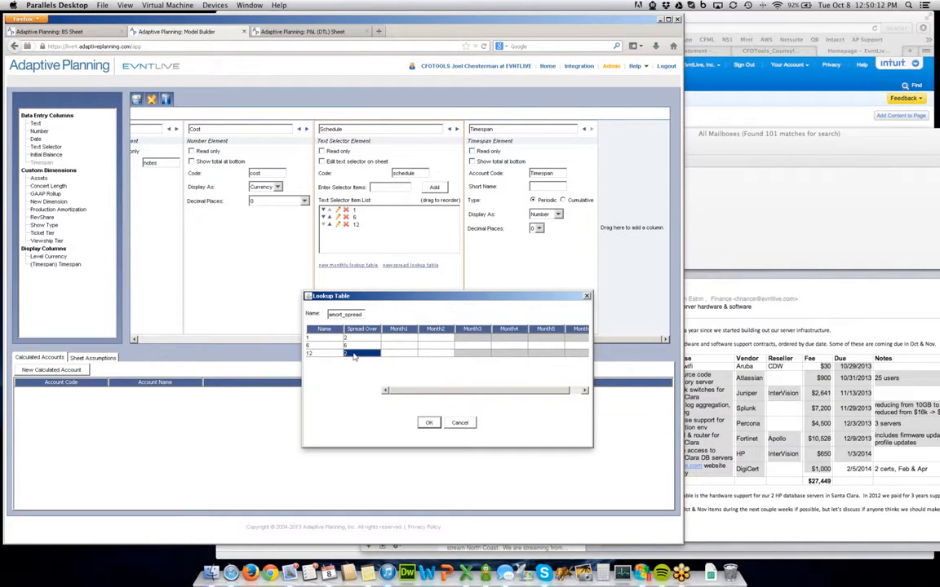
{"action": "type", "text": "12"}
{"action": "key", "text": "Return"}
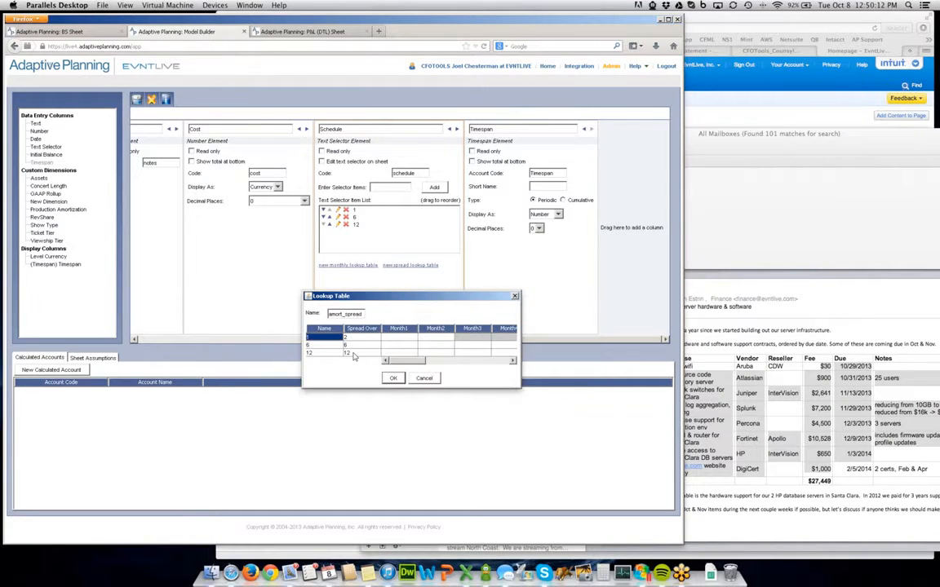
Step: Enter the Month1 fractions 1/1, 1/6 and 1/12 for items 1, 6 and 12 respectively
{"action": "left_click", "coordinate": [398, 338]}
{"action": "type", "text": "1/1"}
{"action": "key", "text": "Tab"}
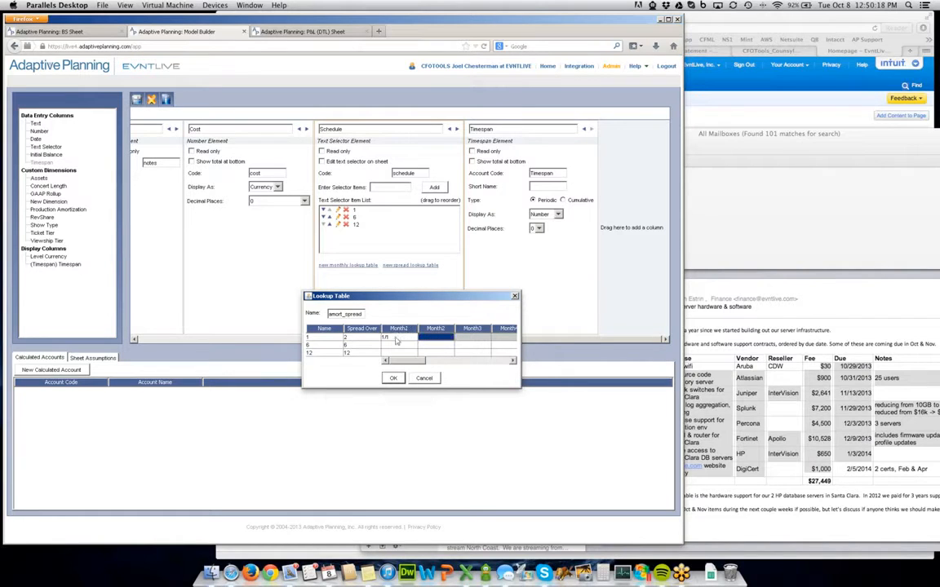
{"action": "left_click", "coordinate": [397, 346]}
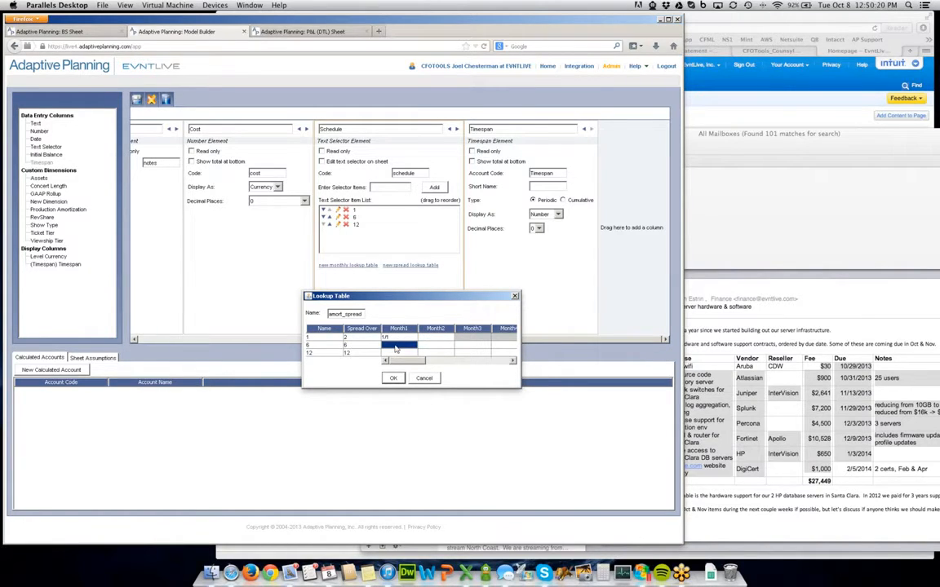
{"action": "type", "text": "1/6"}
{"action": "left_click", "coordinate": [394, 354]}
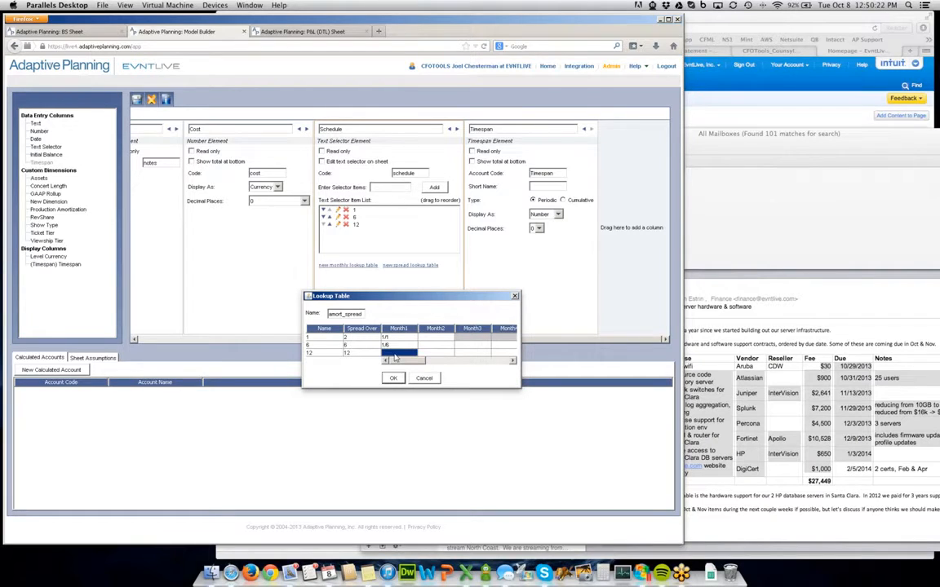
{"action": "type", "text": "1/12"}
Step: Copy the 1/6 and 1/12 fractions from Month1 across the item 6 and item 12 rows through Month6
{"action": "left_click", "coordinate": [400, 345]}
{"action": "left_click", "coordinate": [393, 338]}
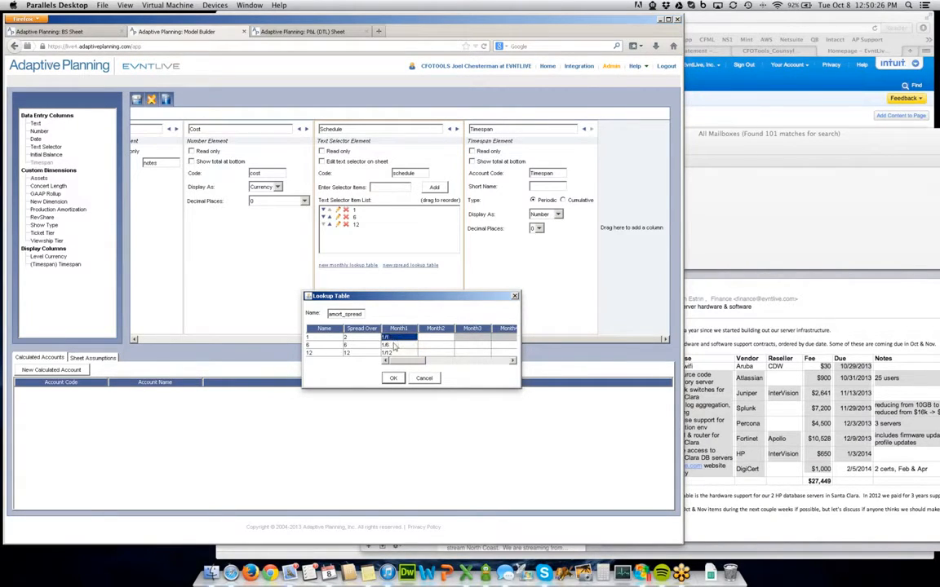
{"action": "left_click", "coordinate": [394, 345]}
{"action": "left_click", "coordinate": [397, 354], "text": "shift"}
{"action": "key", "text": "ctrl+c"}
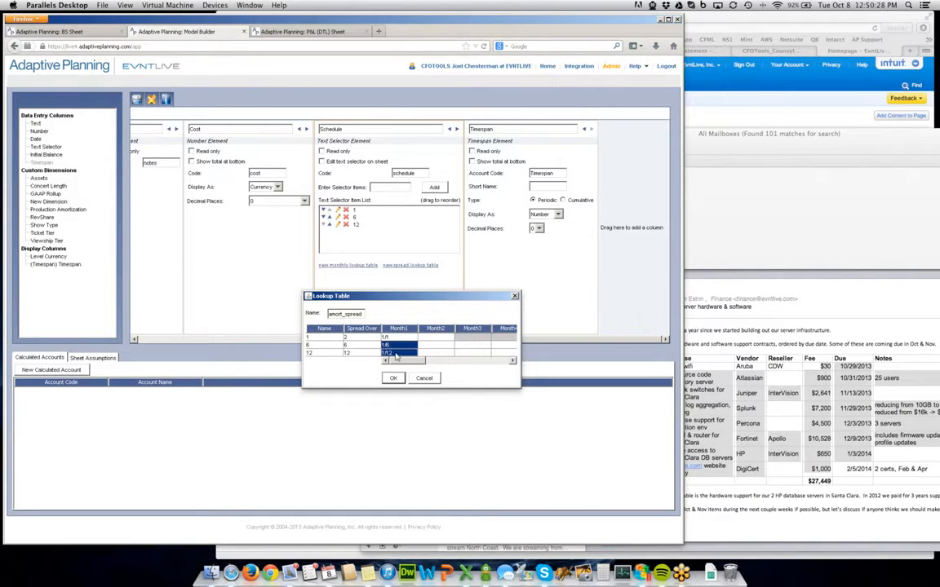
{"action": "left_click", "coordinate": [436, 346]}
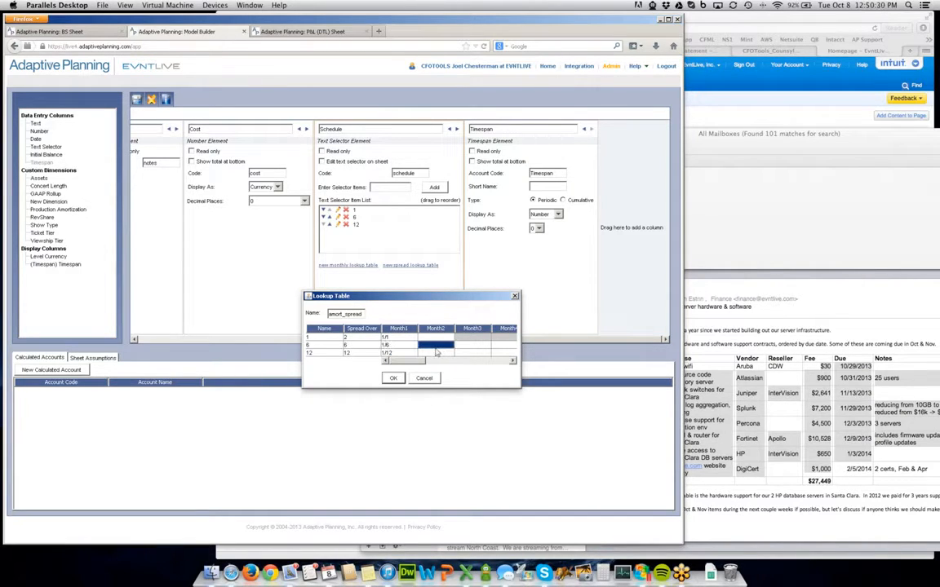
{"action": "key", "text": "Right"}
{"action": "key", "text": "ctrl+v"}
{"action": "key", "text": "Right"}
{"action": "key", "text": "ctrl+v"}
{"action": "key", "text": "Right"}
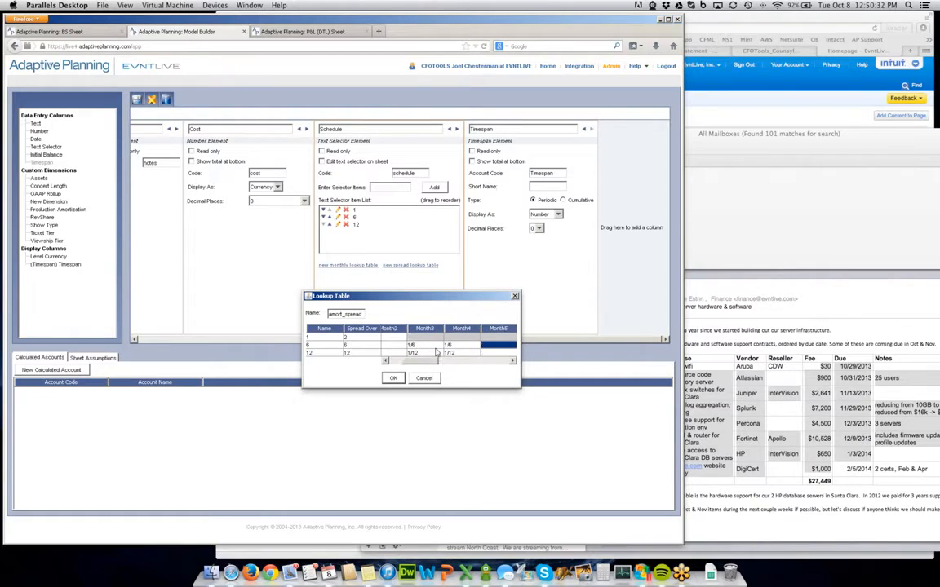
{"action": "key", "text": "ctrl+v"}
{"action": "key", "text": "Right"}
{"action": "key", "text": "ctrl+v"}
{"action": "key", "text": "Right"}
Step: Fill the item 12 row with 1/12 from Month7 through Month12
{"action": "type", "text": "1/12"}
{"action": "key", "text": "Right"}
{"action": "type", "text": "1/12"}
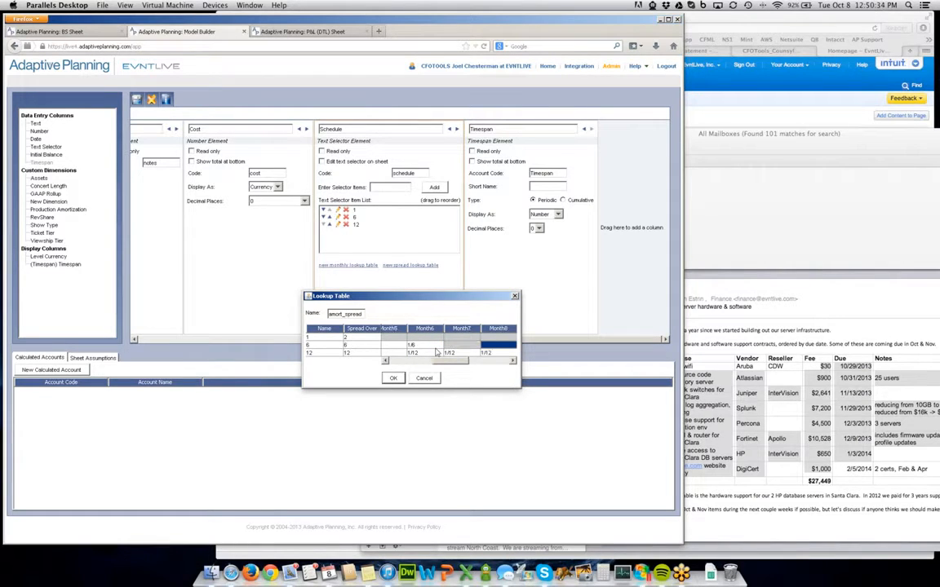
{"action": "key", "text": "Right"}
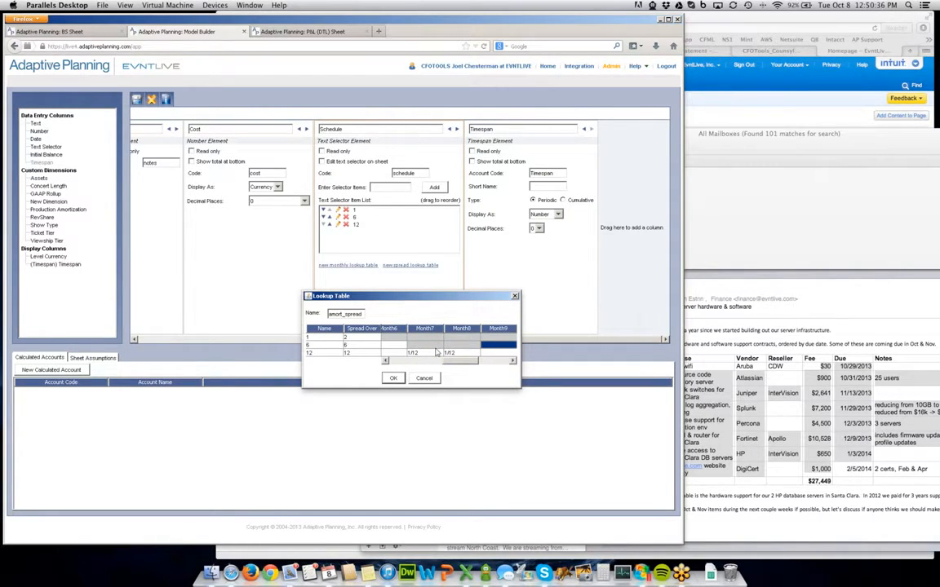
{"action": "key", "text": "ctrl+v"}
{"action": "key", "text": "Right"}
{"action": "key", "text": "ctrl+v"}
{"action": "key", "text": "Right"}
{"action": "key", "text": "ctrl+v"}
{"action": "key", "text": "Right"}
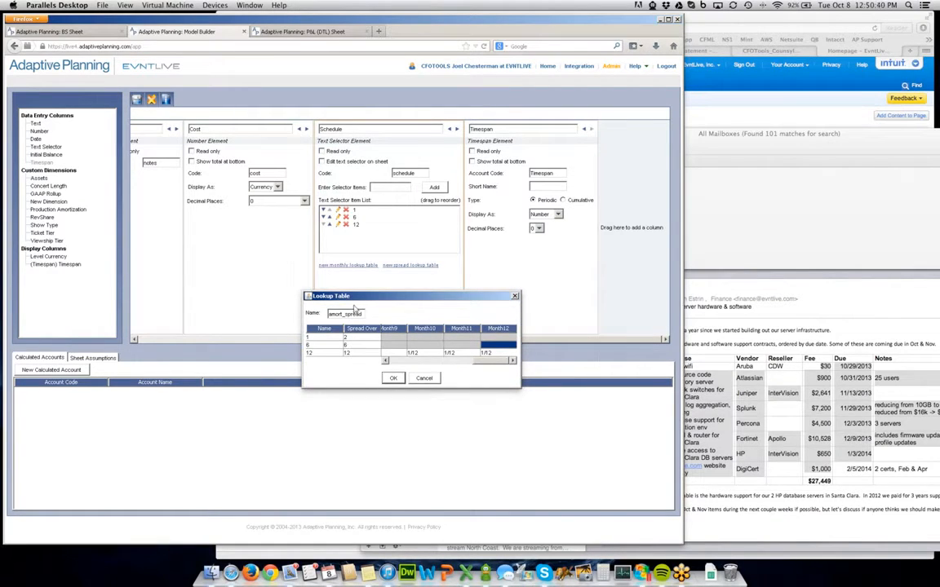
Step: Enlarge the lookup table to review all twelve months and accept it
{"action": "left_click_drag", "start_coordinate": [357, 298], "coordinate": [107, 142]}
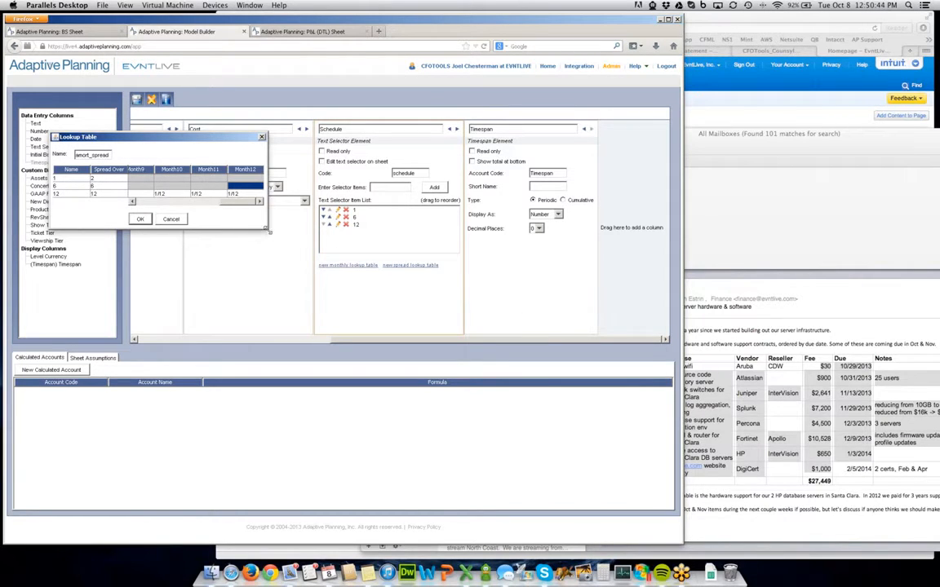
{"action": "left_click_drag", "start_coordinate": [267, 229], "coordinate": [904, 401]}
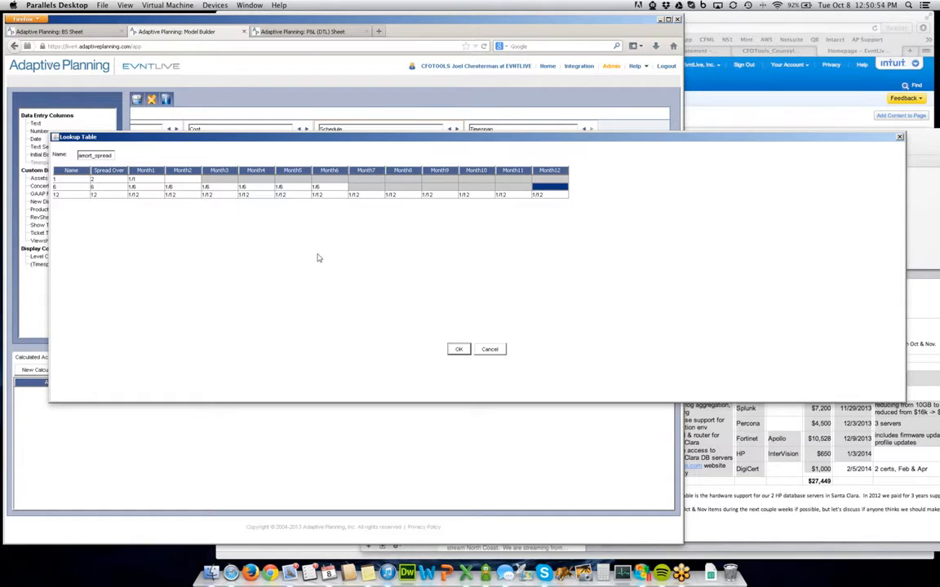
{"action": "left_click", "coordinate": [459, 350]}
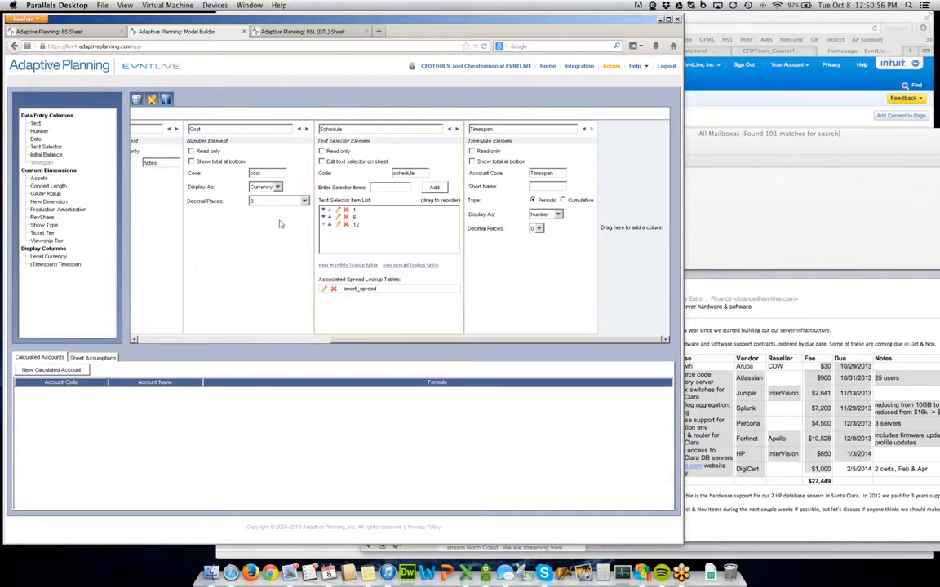
Step: Save the Prepaid Subs sheet and look for it among the additional sheets in the P&L (DTL) browser page
{"action": "left_click", "coordinate": [138, 102]}
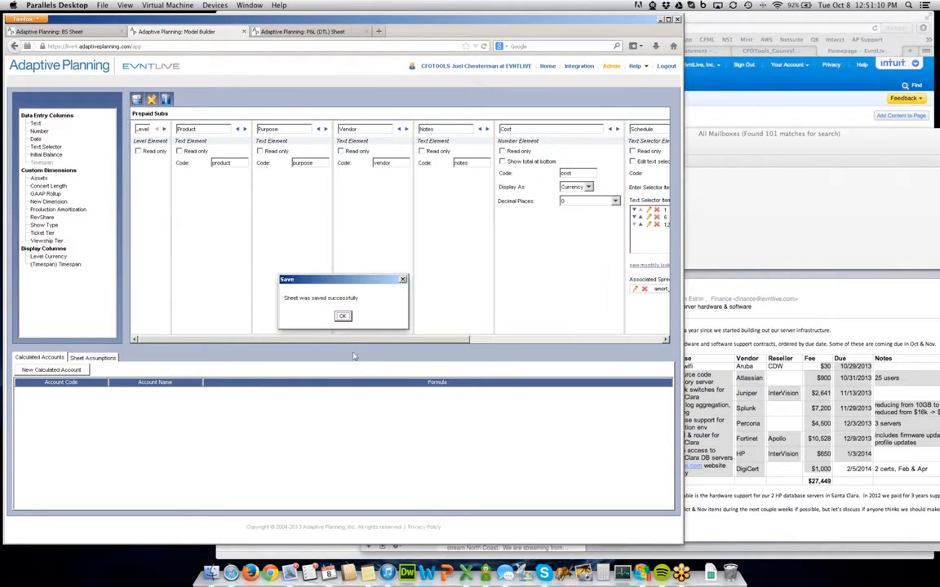
{"action": "left_click", "coordinate": [343, 316]}
{"action": "left_click", "coordinate": [330, 33]}
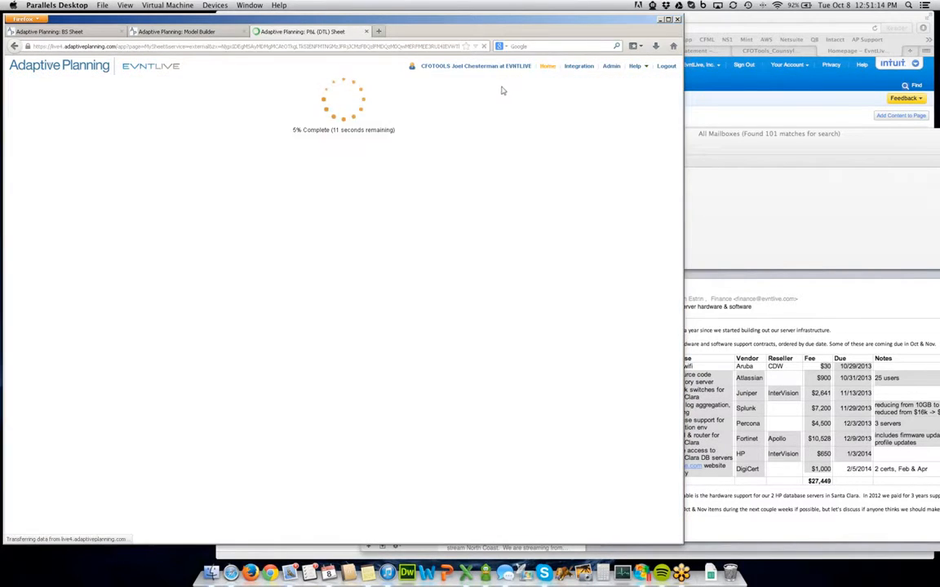
{"action": "left_click", "coordinate": [520, 95]}
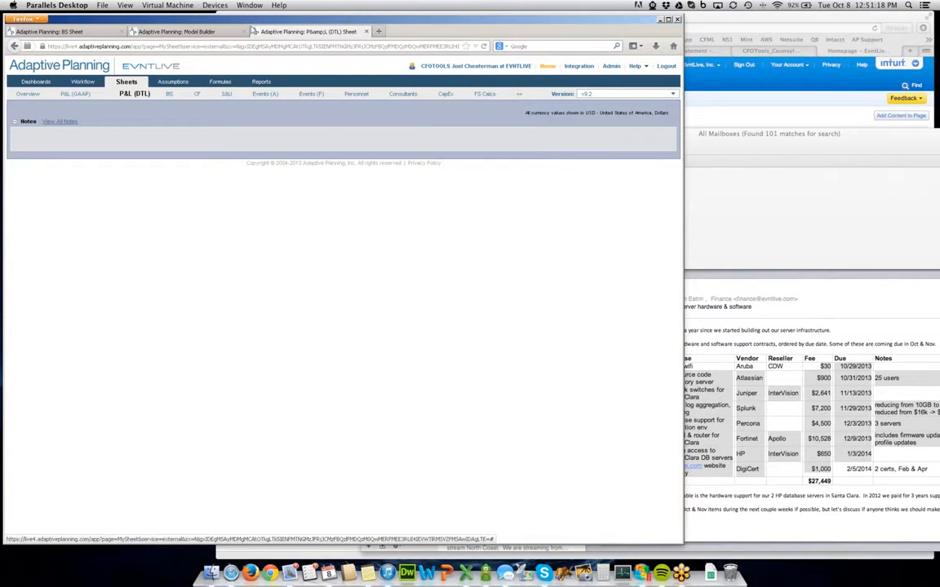
Step: Make the Prepaid Subs sheet available to all levels in its sheet properties and save it
{"action": "left_click", "coordinate": [177, 31]}
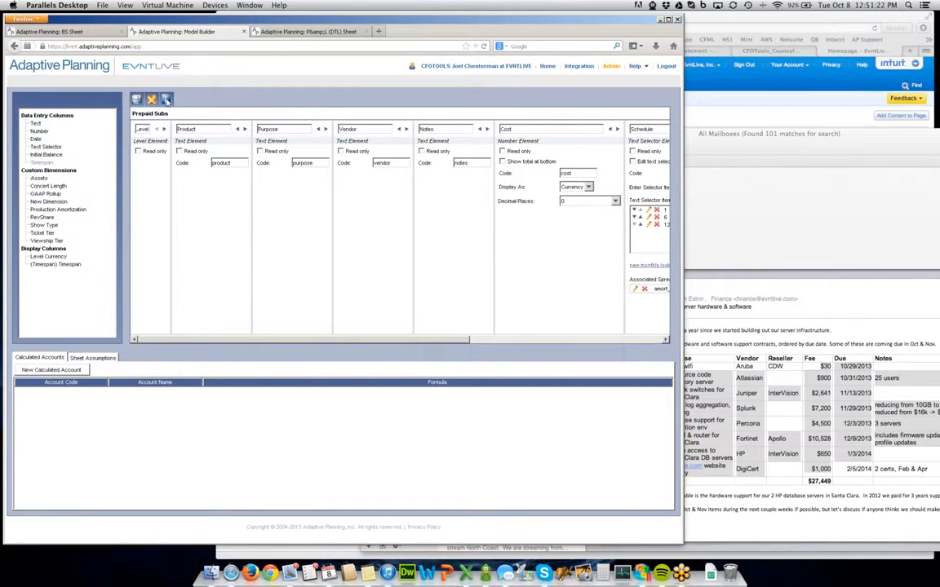
{"action": "left_click", "coordinate": [167, 100]}
{"action": "left_click", "coordinate": [402, 217]}
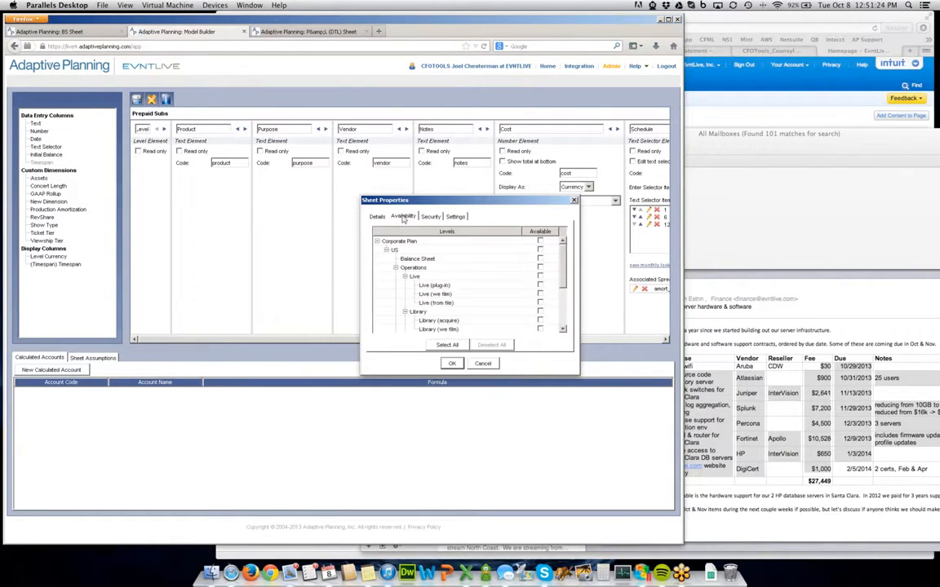
{"action": "left_click", "coordinate": [447, 345]}
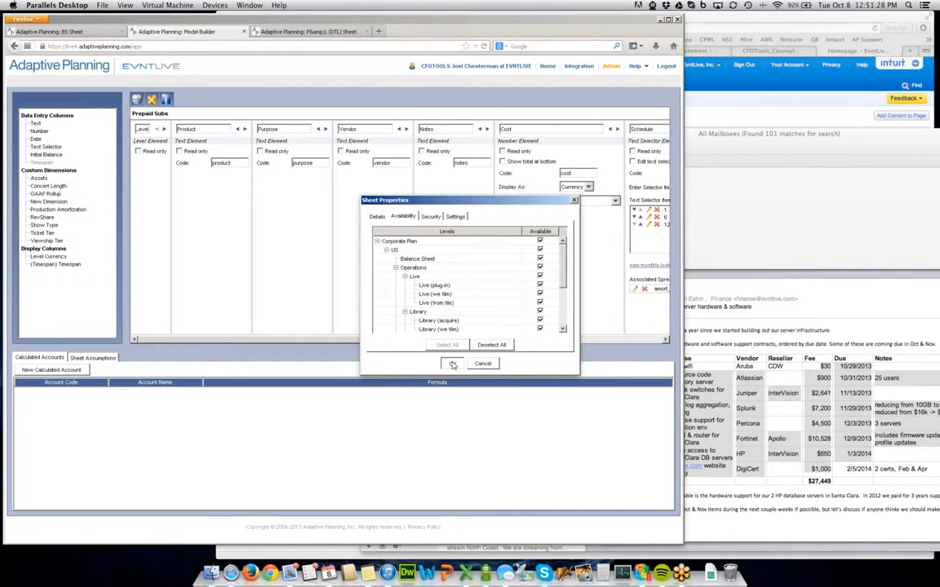
{"action": "left_click", "coordinate": [453, 364]}
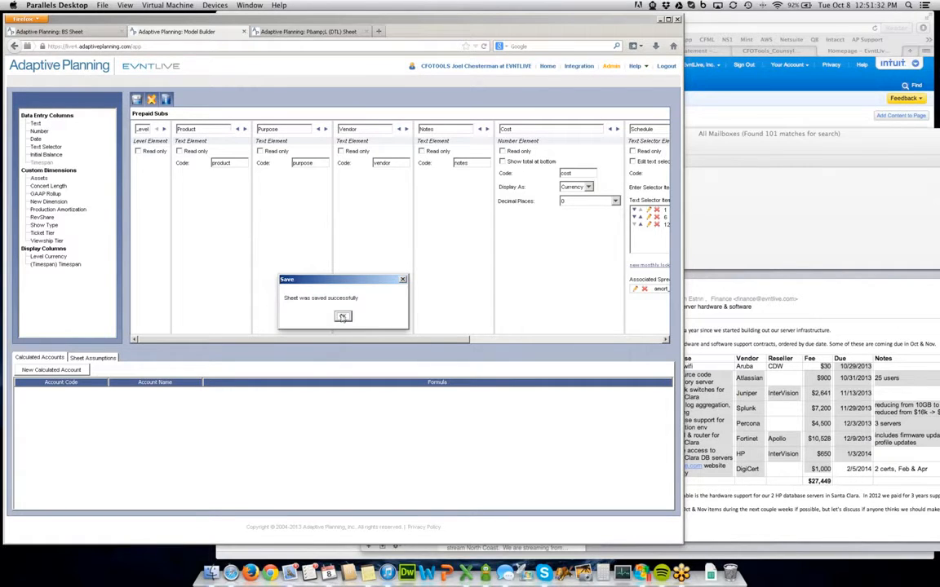
Step: Reload the sheets in the P&L (DTL) browser page and open the Prepaid Subs sheet
{"action": "left_click", "coordinate": [329, 33]}
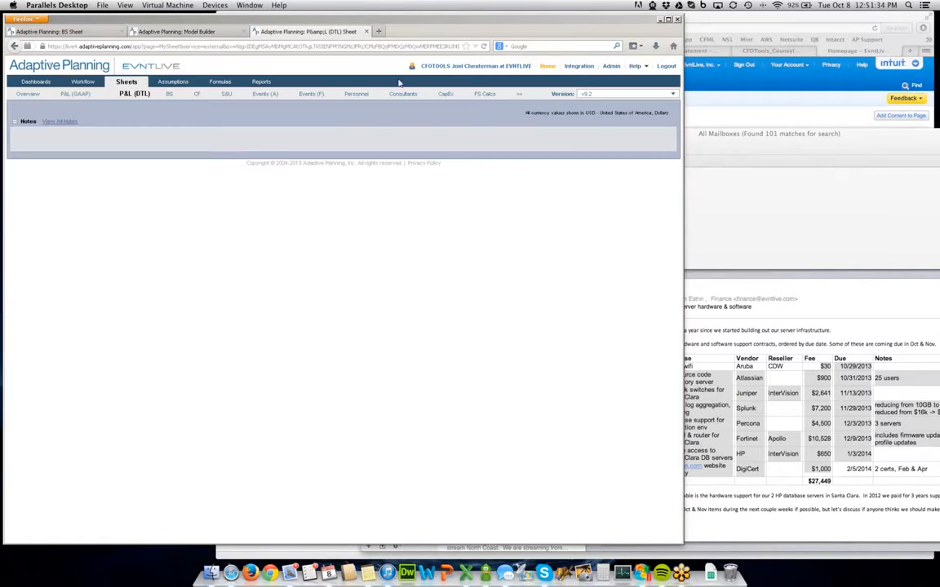
{"action": "left_click", "coordinate": [123, 83]}
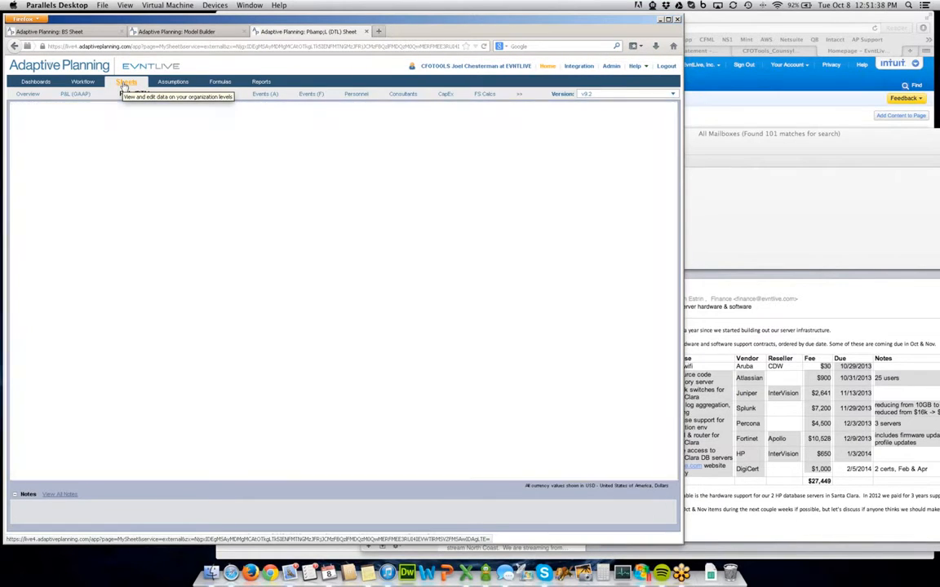
{"action": "left_click", "coordinate": [519, 95]}
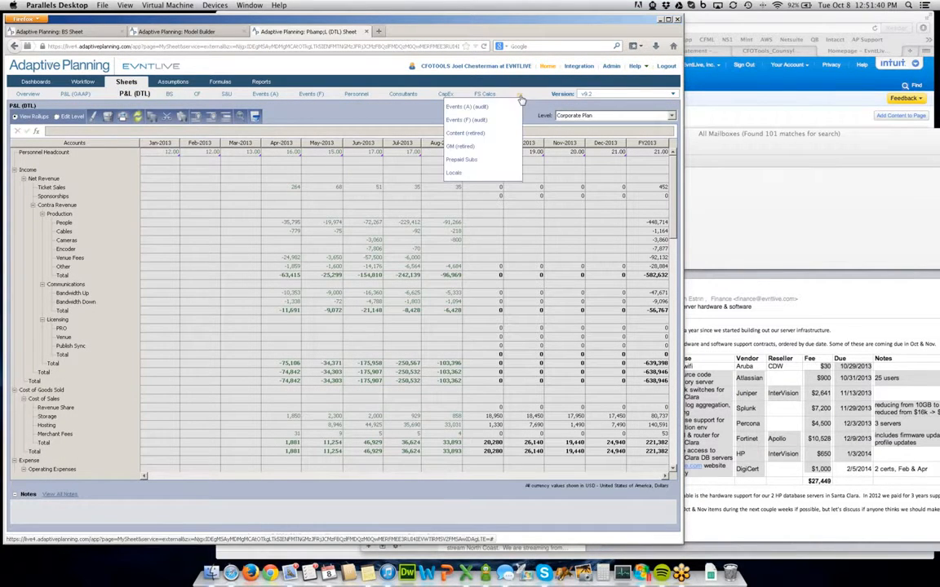
{"action": "left_click", "coordinate": [467, 160]}
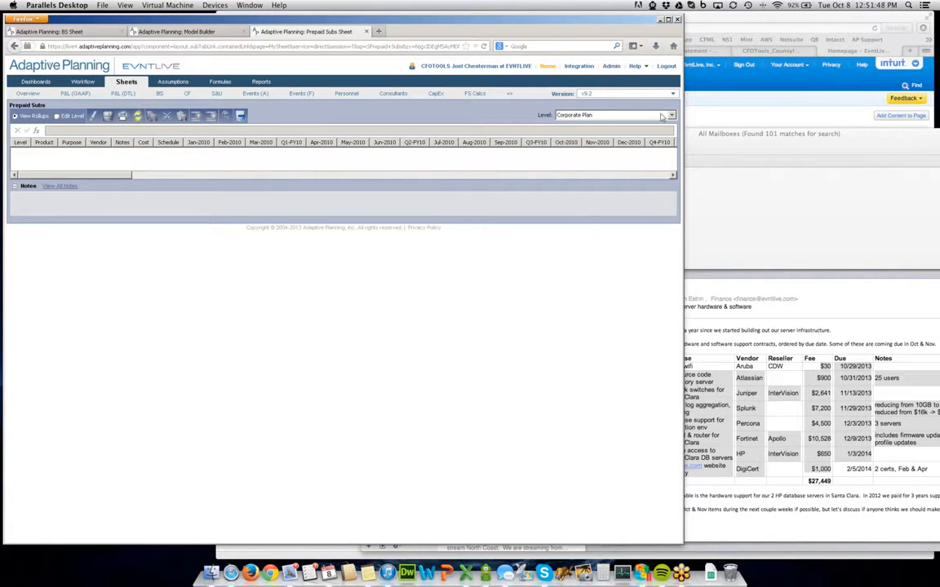
Step: Switch the Prepaid Subs sheet to the Operations level in edit mode and select the first row's Product cell
{"action": "left_click", "coordinate": [596, 114]}
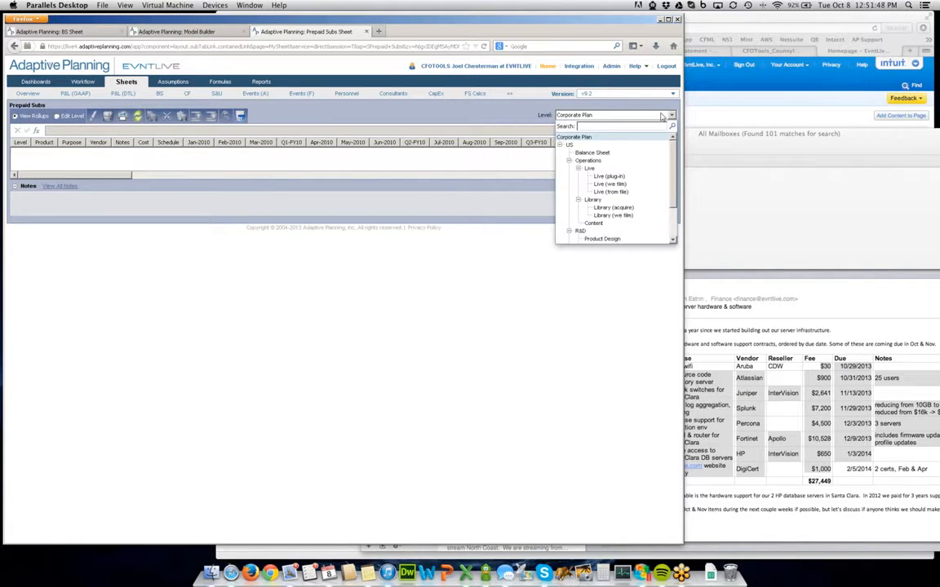
{"action": "left_click", "coordinate": [587, 161]}
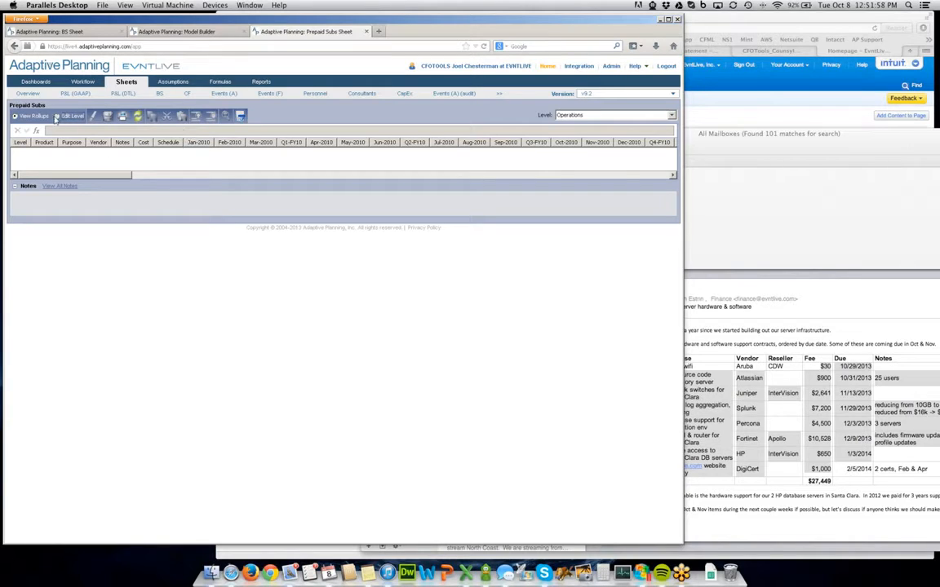
{"action": "left_click", "coordinate": [56, 116]}
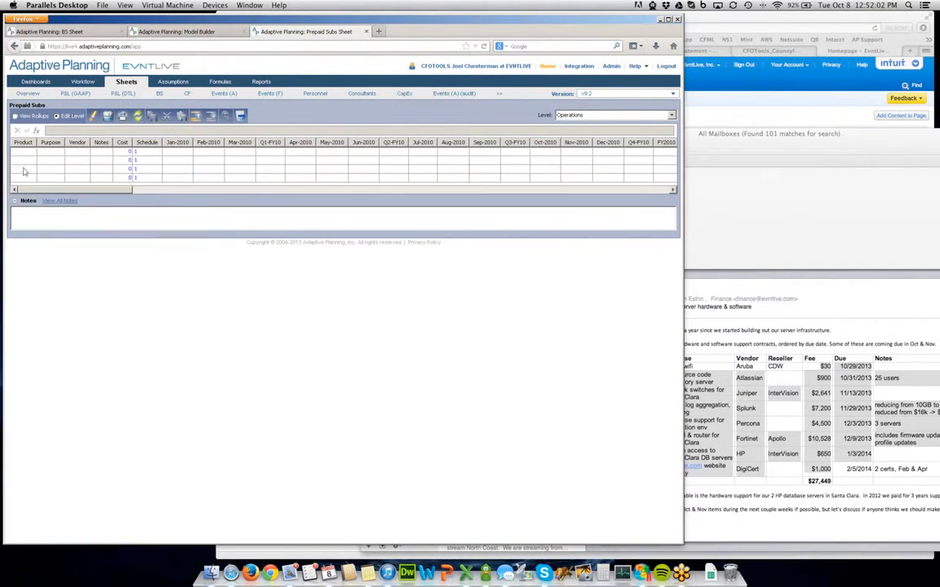
{"action": "left_click", "coordinate": [27, 153]}
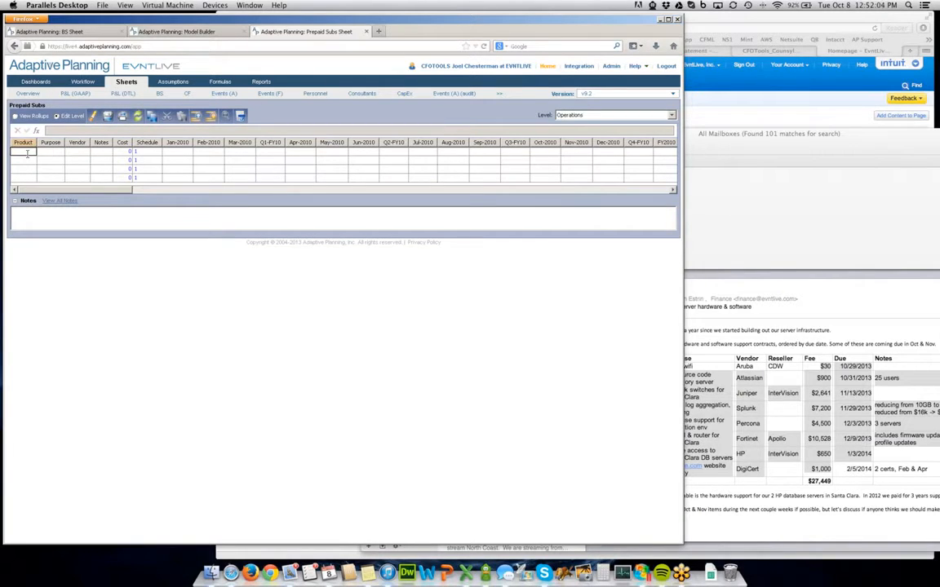
Step: Fill the first row's Product, Purpose, Vendor and Notes with "test" and set its Cost to 12,000
{"action": "type", "text": "test"}
{"action": "key", "text": "Tab"}
{"action": "type", "text": "test"}
{"action": "key", "text": "Tab"}
{"action": "type", "text": "test"}
{"action": "key", "text": "Tab"}
{"action": "type", "text": "test"}
{"action": "key", "text": "Tab"}
{"action": "type", "text": "1"}
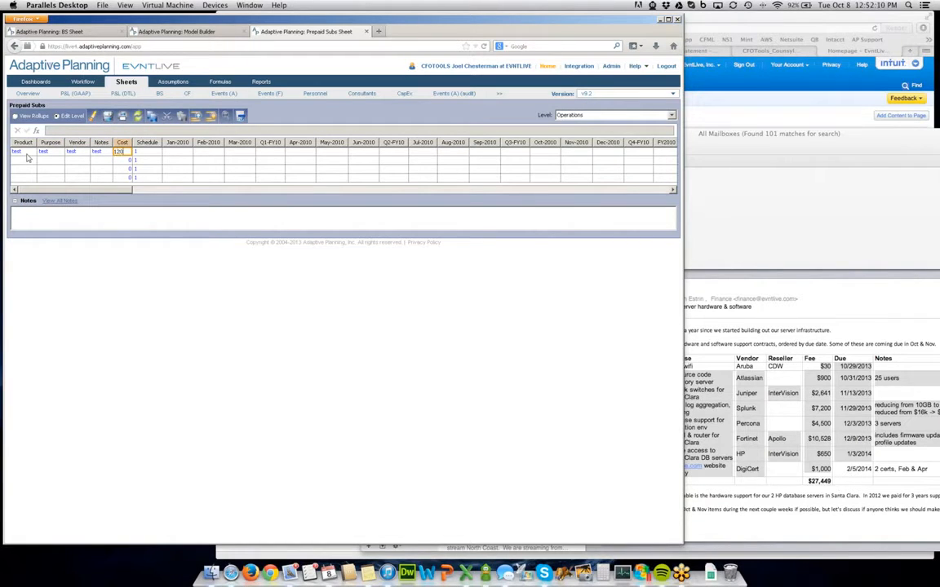
{"action": "key", "text": "Tab"}
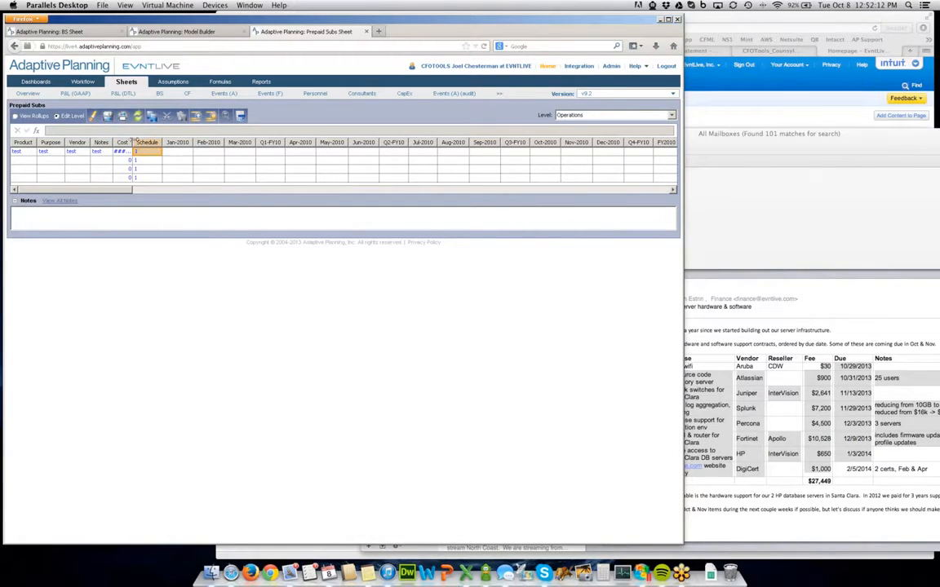
Step: Widen the Cost column and set the test row's Schedule to 12
{"action": "left_click_drag", "start_coordinate": [132, 143], "coordinate": [155, 143]}
{"action": "left_click", "coordinate": [179, 153]}
{"action": "left_click", "coordinate": [180, 152]}
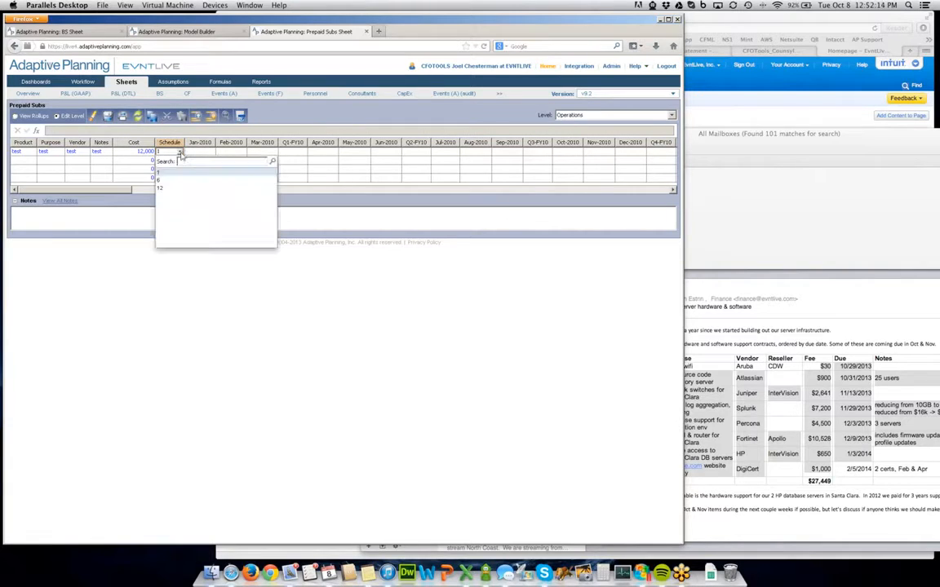
{"action": "left_click", "coordinate": [166, 188]}
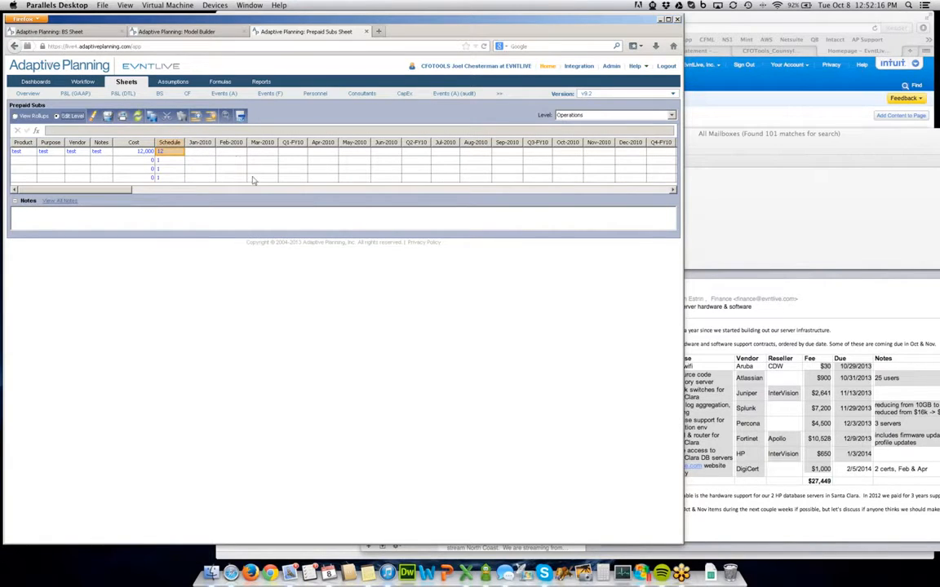
Step: Enter 1 in the test row's Oct-2013 cell as the renewal month
{"action": "left_click_drag", "start_coordinate": [116, 190], "coordinate": [93, 194]}
{"action": "mouse_move", "coordinate": [98, 193]}
{"action": "left_mouse_down"}
{"action": "mouse_move", "coordinate": [114, 194]}
{"action": "mouse_move", "coordinate": [88, 197]}
{"action": "left_mouse_up"}
{"action": "left_click_drag", "start_coordinate": [90, 198], "coordinate": [330, 198]}
{"action": "left_click", "coordinate": [775, 343]}
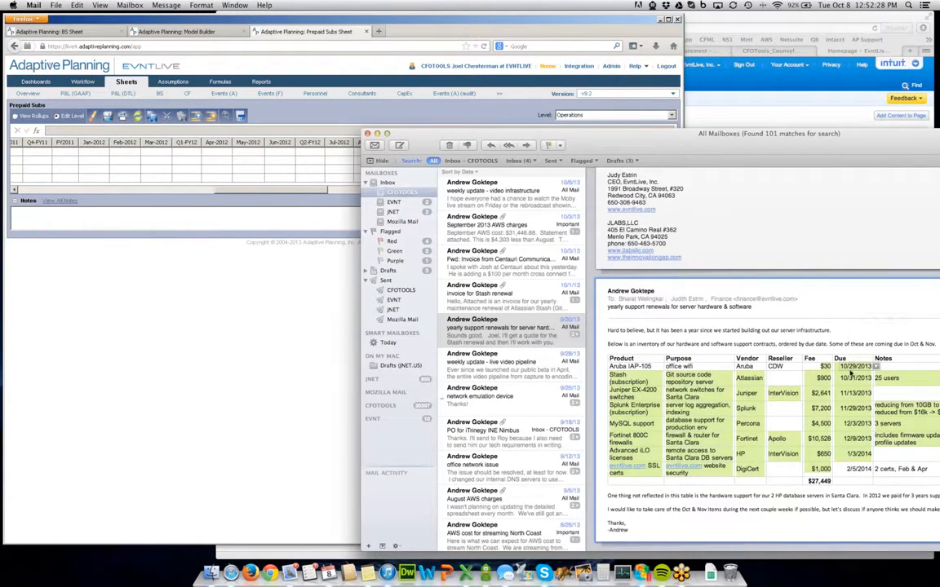
{"action": "left_click", "coordinate": [246, 224]}
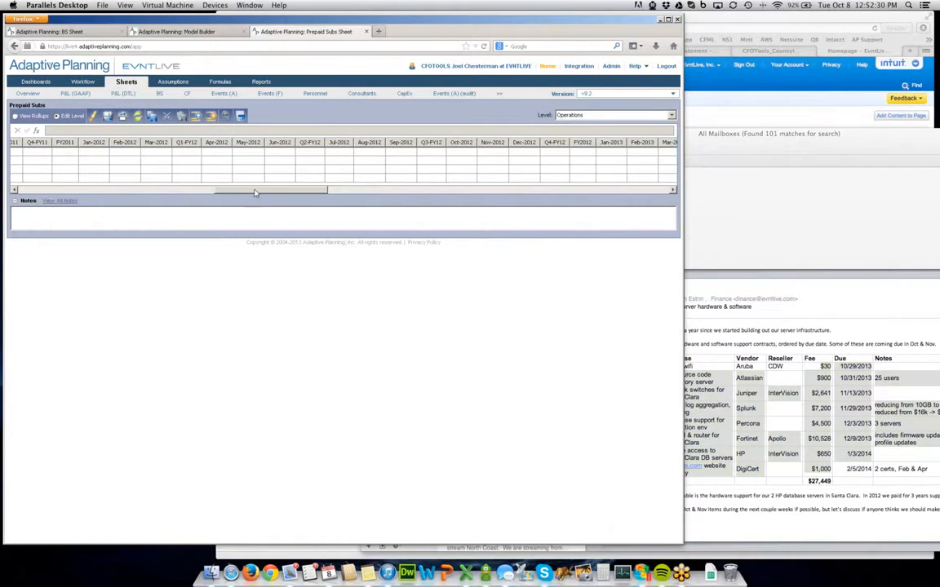
{"action": "left_click_drag", "start_coordinate": [258, 193], "coordinate": [356, 200]}
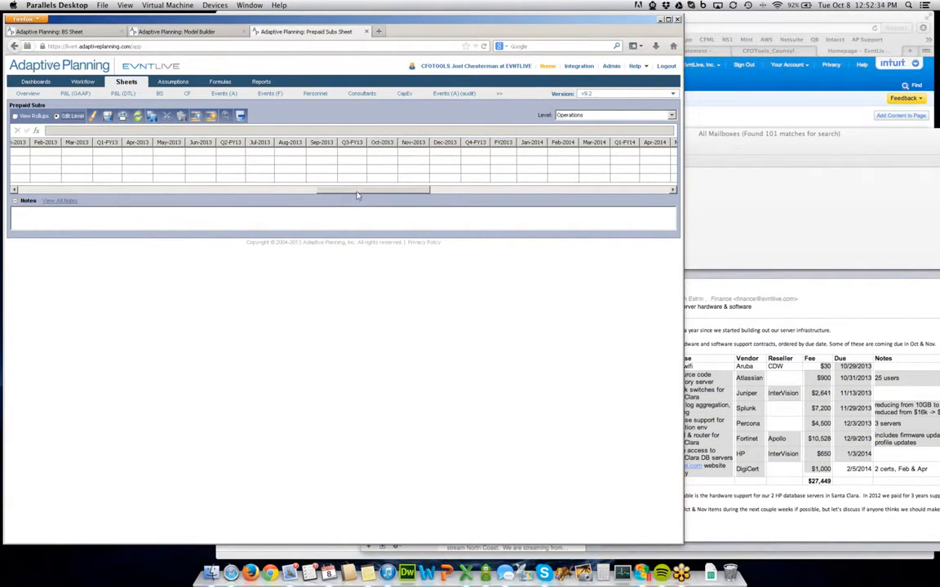
{"action": "left_click", "coordinate": [382, 154]}
{"action": "type", "text": "1"}
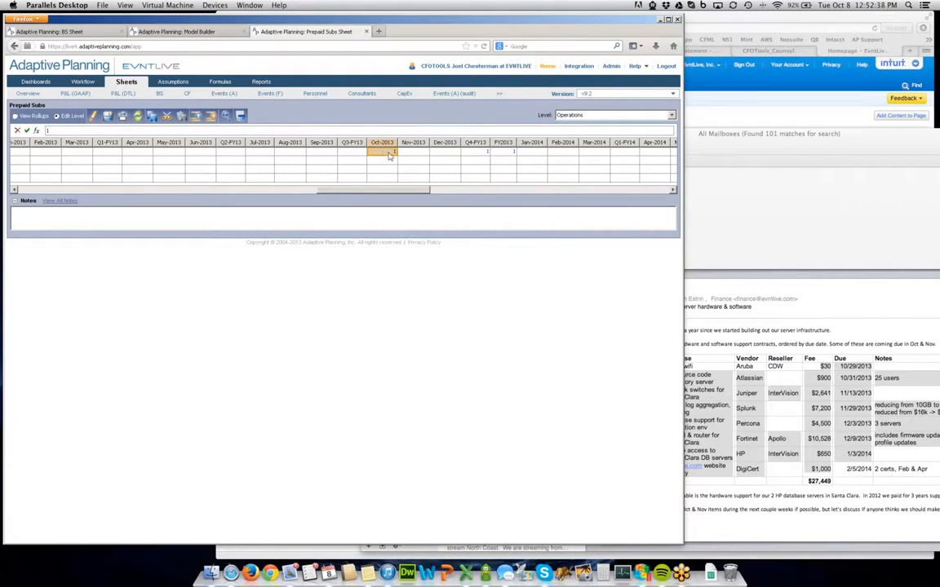
{"action": "left_click", "coordinate": [411, 155]}
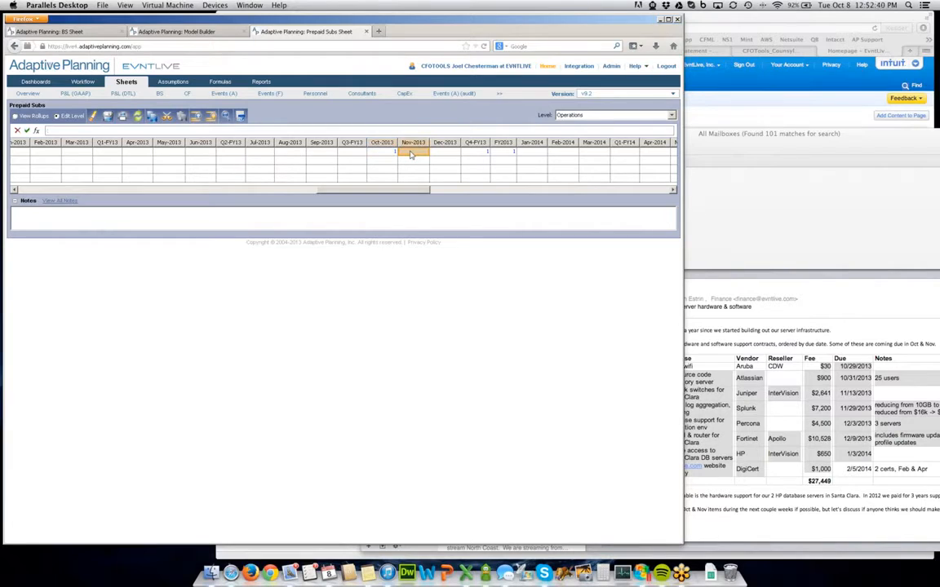
{"action": "type", "text": "="}
{"action": "left_click", "coordinate": [376, 155]}
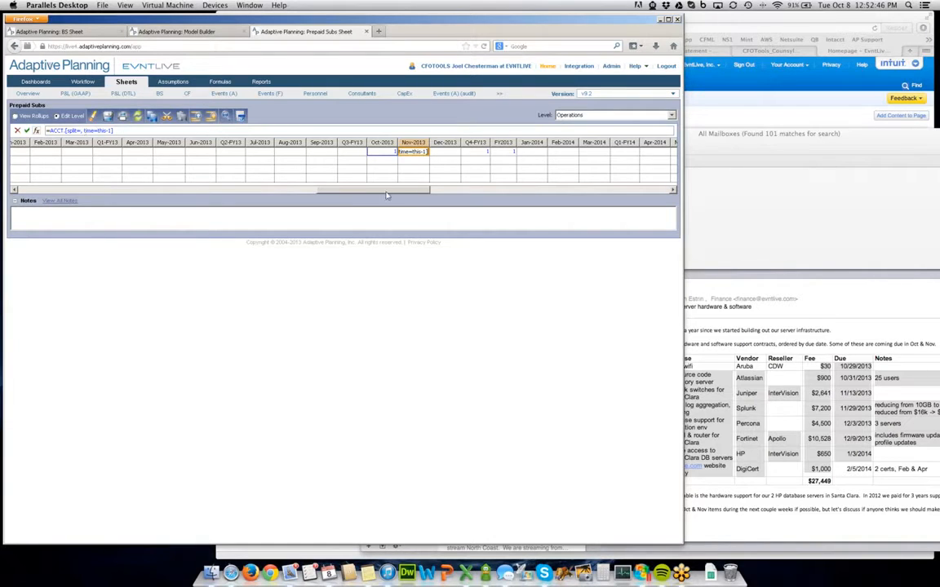
{"action": "key", "text": "Escape"}
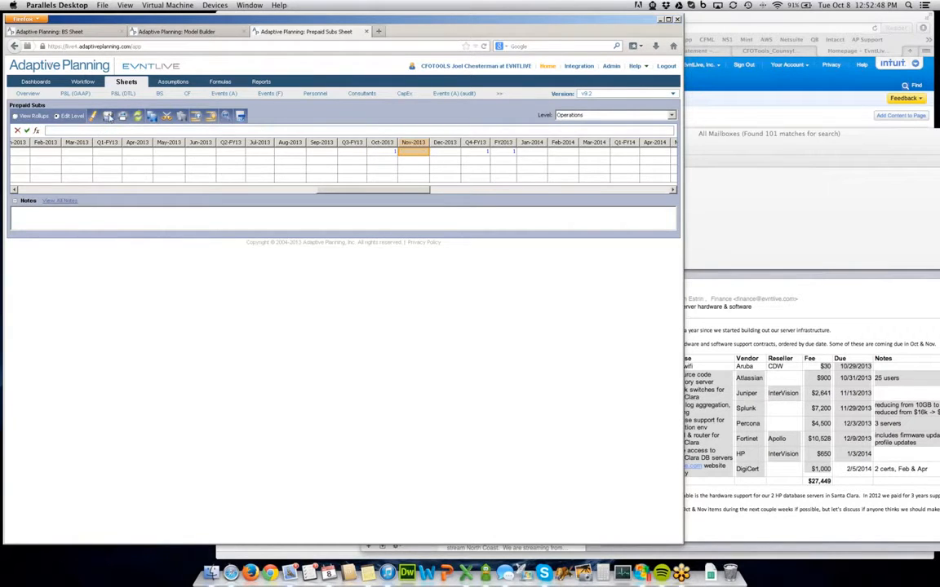
Step: Save the Prepaid Subs entries and return to the sheet's design in the Model Builder browser page
{"action": "left_click", "coordinate": [107, 117]}
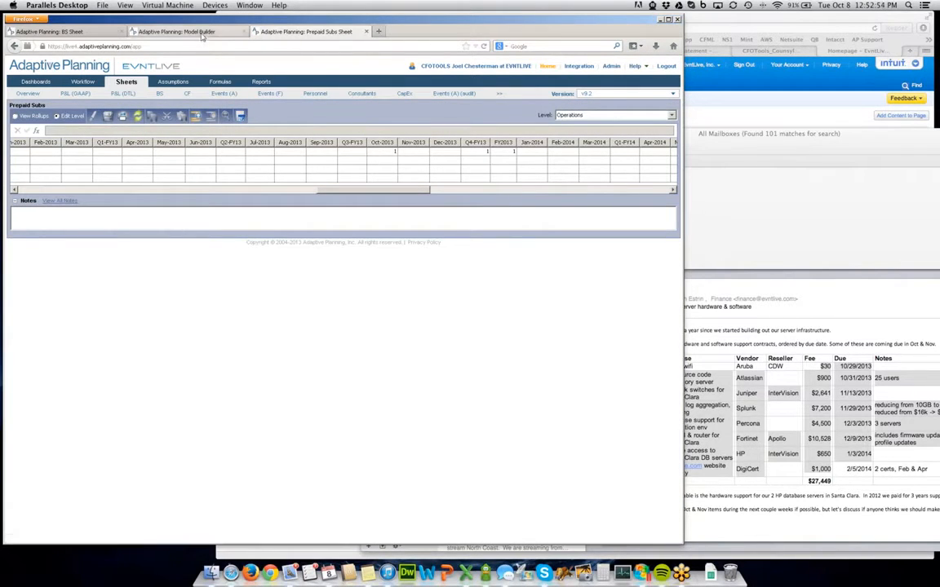
{"action": "left_click", "coordinate": [183, 31]}
{"action": "left_click", "coordinate": [167, 99]}
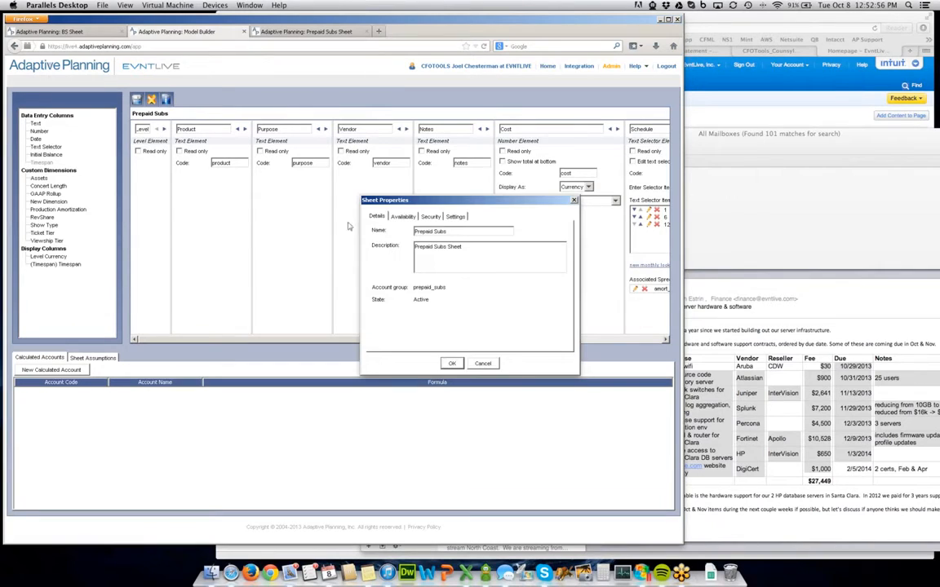
{"action": "left_click_drag", "start_coordinate": [400, 200], "coordinate": [290, 214]}
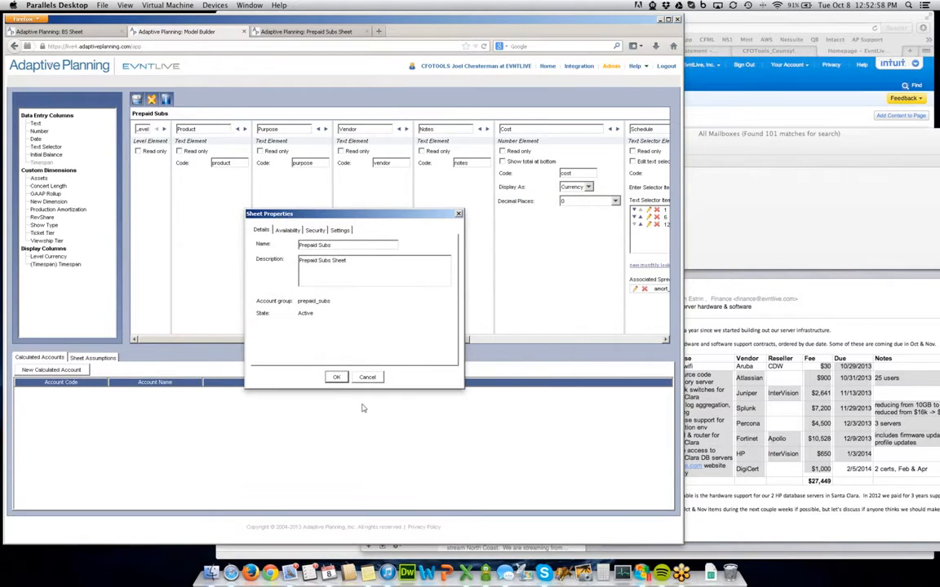
{"action": "left_click", "coordinate": [369, 377]}
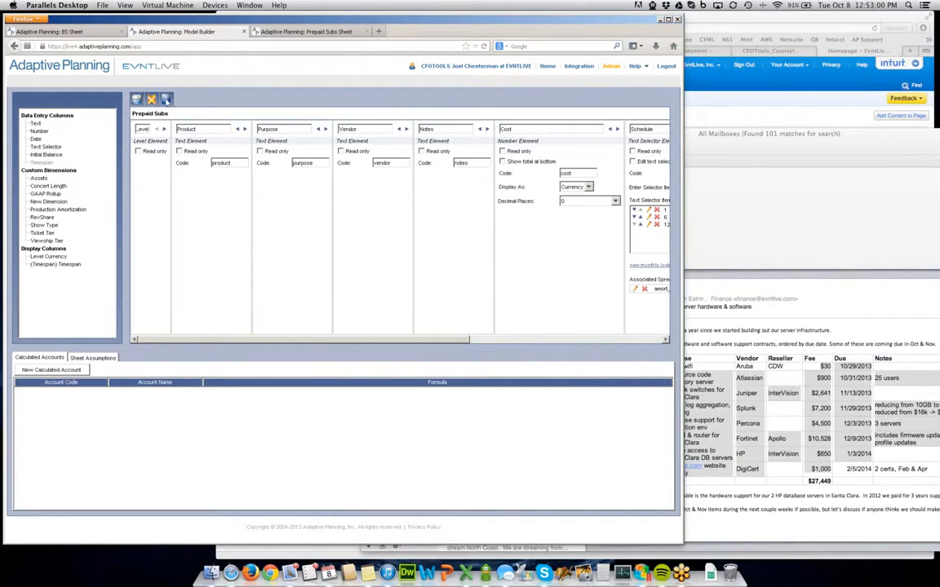
Step: Set the sheet properties to freeze 7 columns and allow editing in View Rollups mode, and save the sheet
{"action": "left_click", "coordinate": [167, 99]}
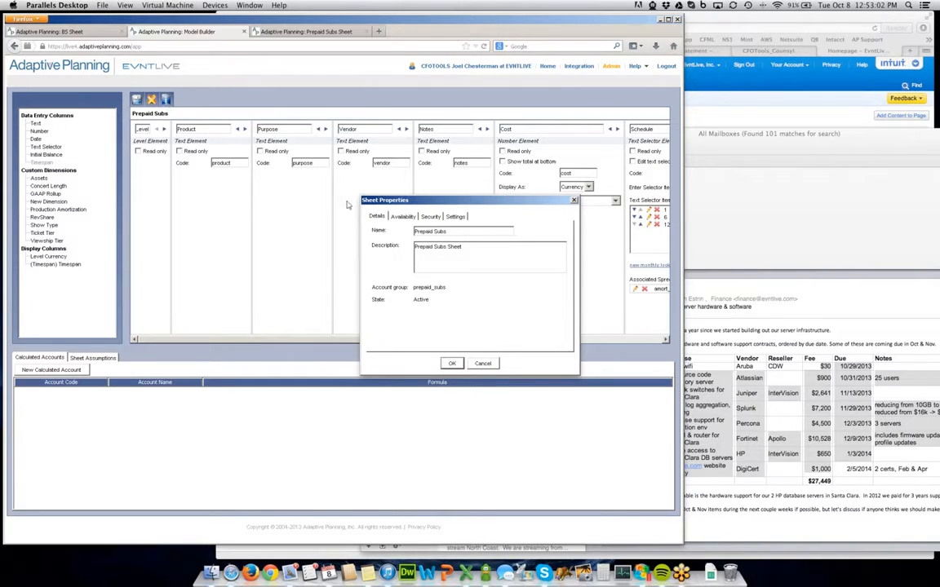
{"action": "left_click", "coordinate": [454, 217]}
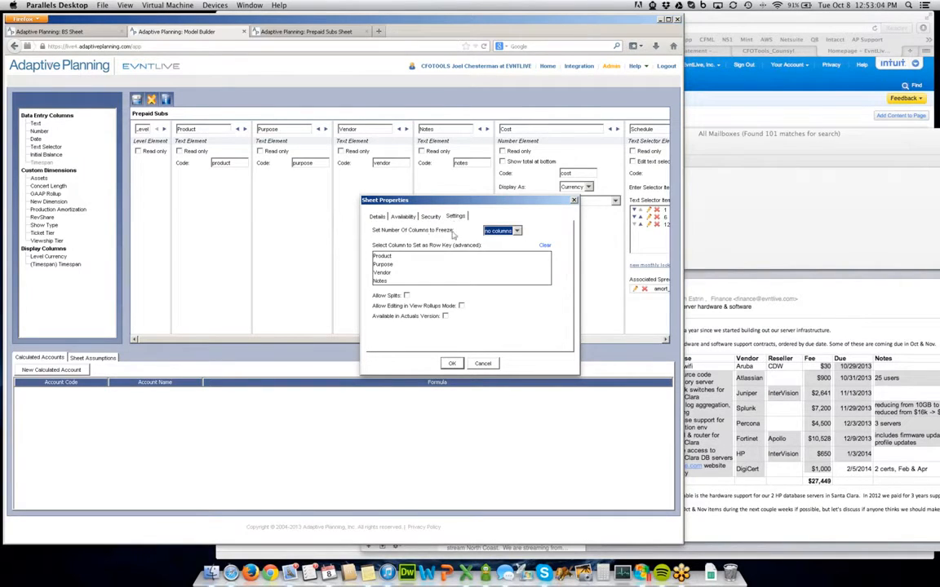
{"action": "left_click", "coordinate": [515, 231]}
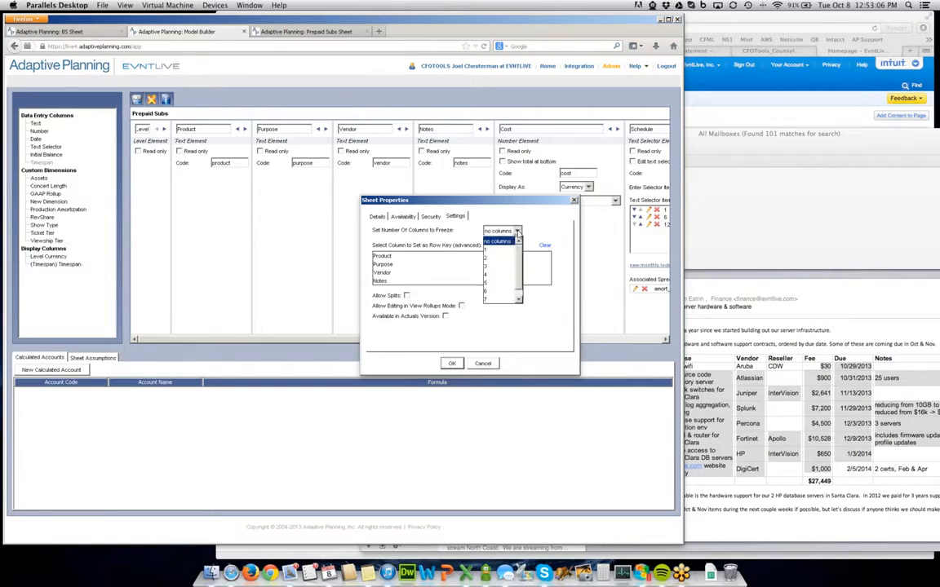
{"action": "left_click", "coordinate": [496, 297]}
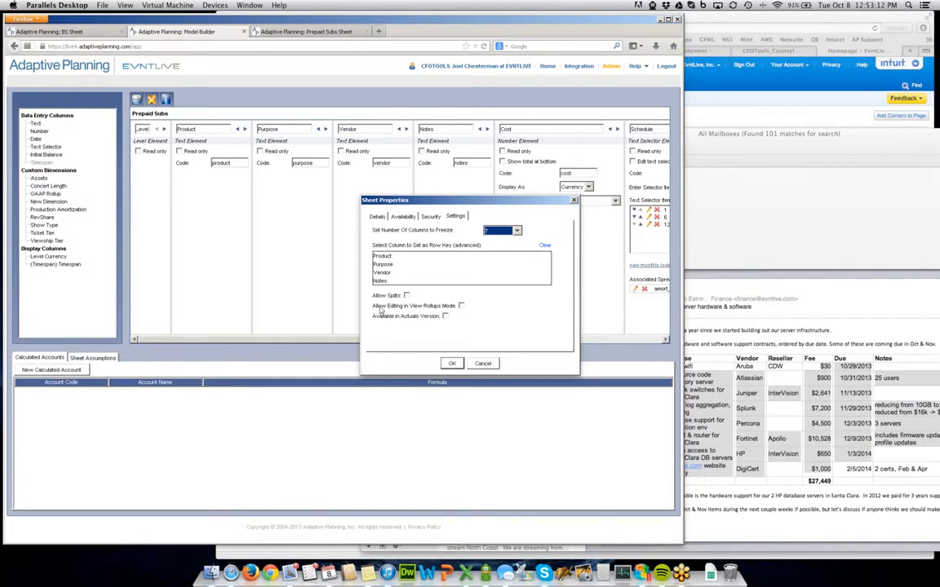
{"action": "left_click", "coordinate": [461, 305]}
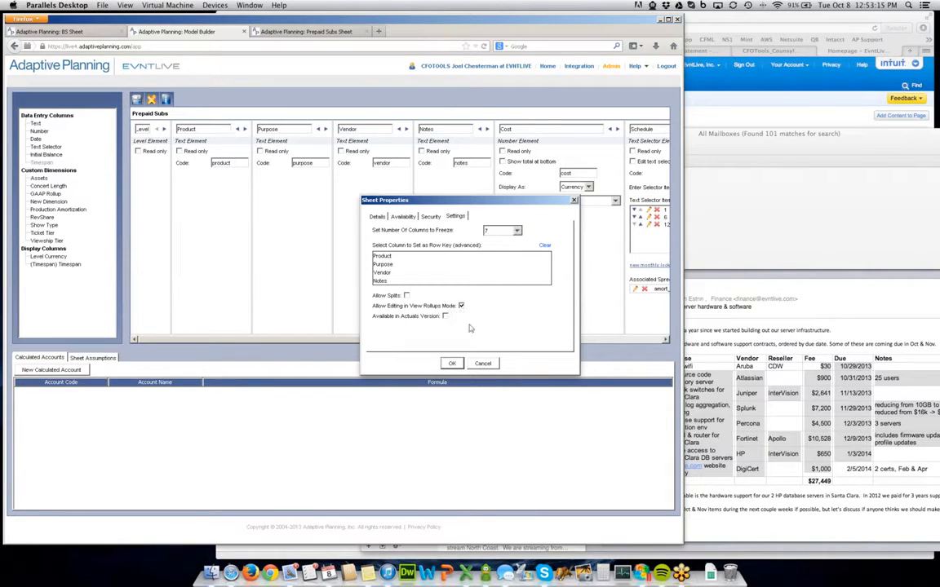
{"action": "left_click", "coordinate": [451, 365]}
{"action": "left_click", "coordinate": [137, 100]}
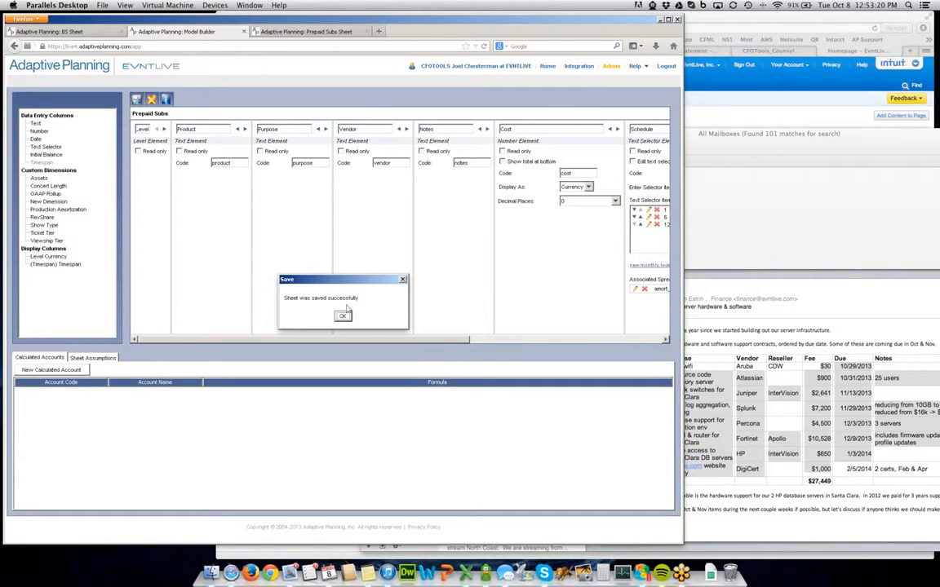
{"action": "left_click", "coordinate": [343, 315]}
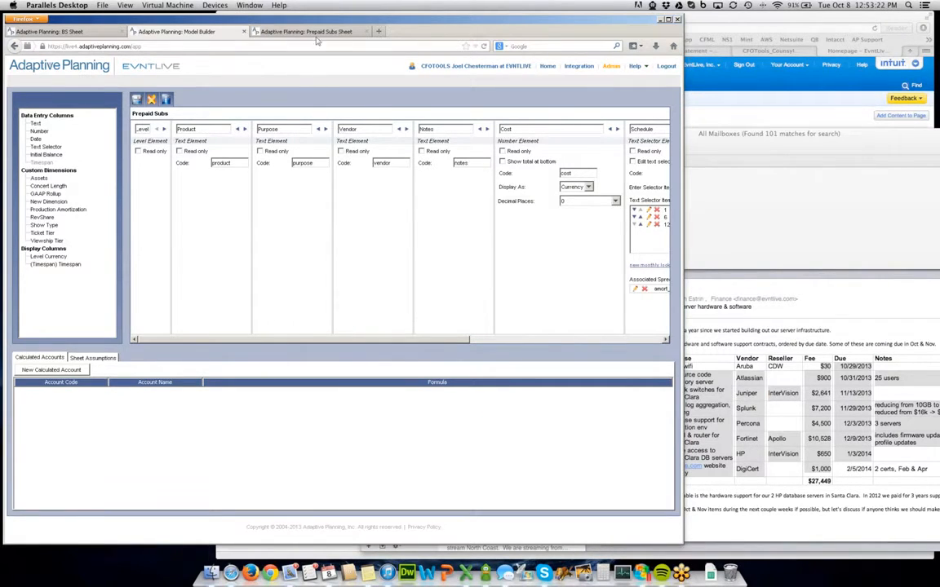
Step: Refresh the Prepaid Subs data sheet in its browser page to load the frozen columns
{"action": "left_click", "coordinate": [285, 33]}
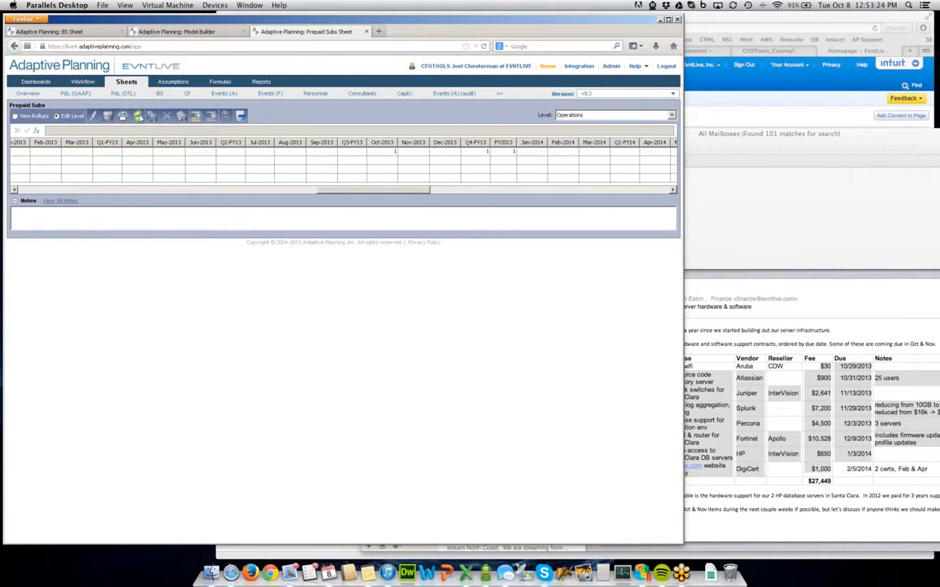
{"action": "left_click", "coordinate": [138, 116]}
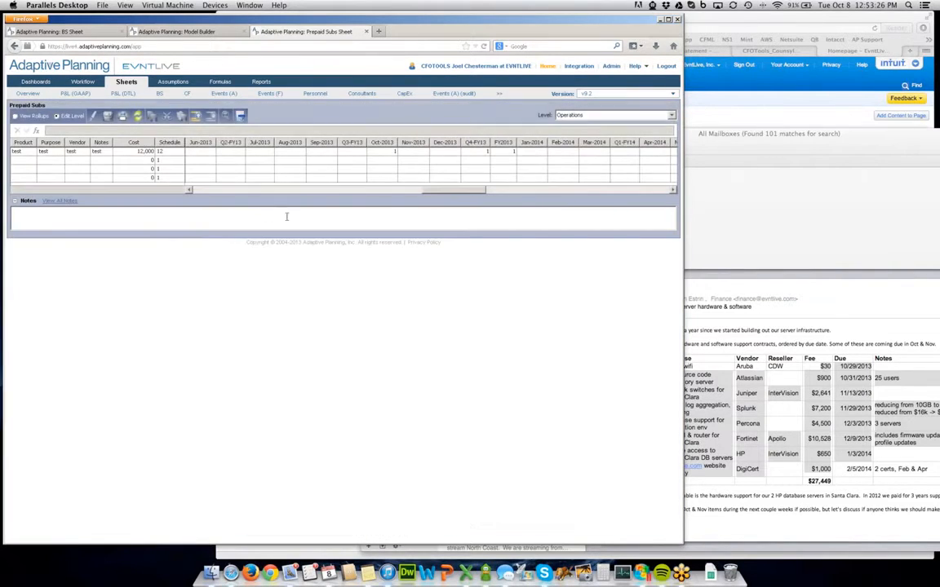
{"action": "left_click_drag", "start_coordinate": [453, 190], "coordinate": [259, 202]}
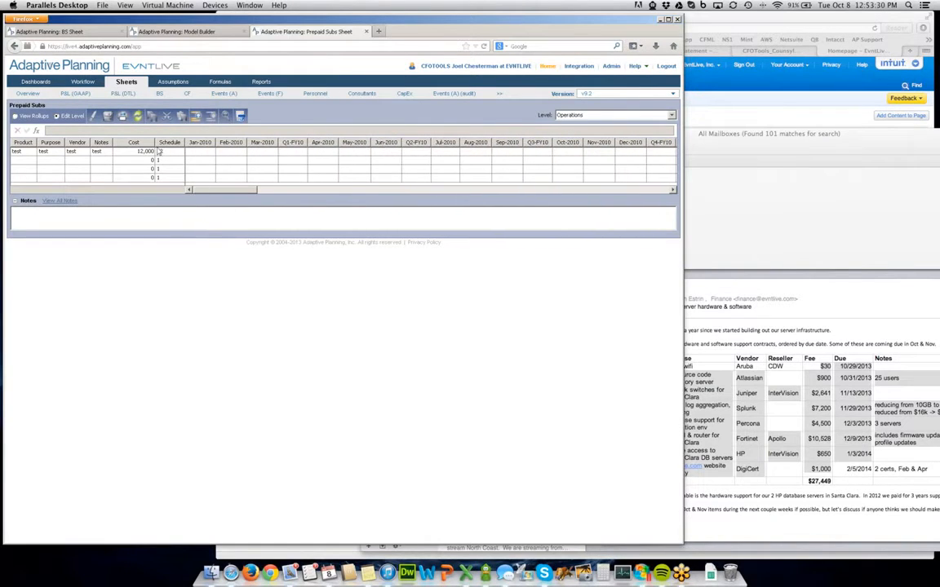
Step: Limit the sheet's displayed time columns to the months of FY2013 through FY2016, without quarters or years
{"action": "left_click", "coordinate": [240, 116]}
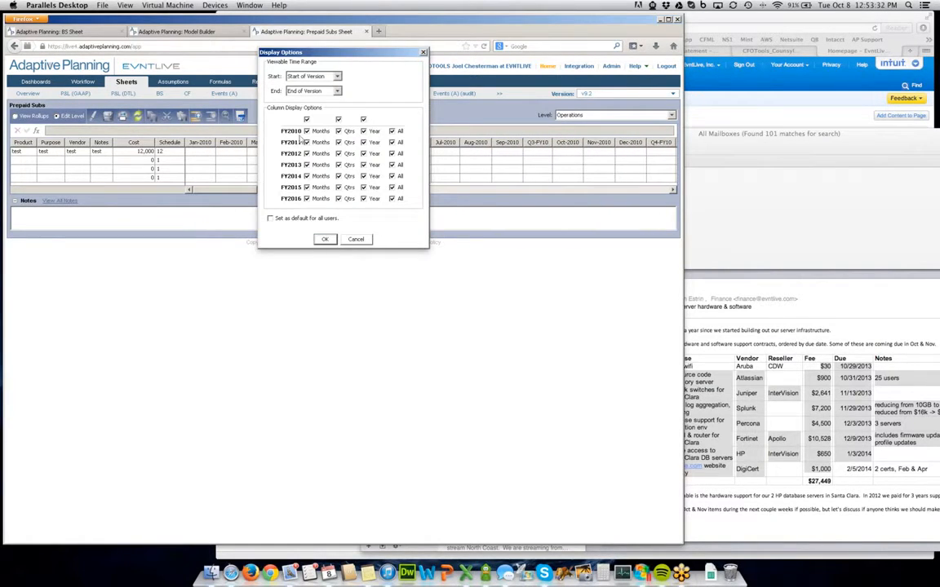
{"action": "left_click", "coordinate": [306, 120]}
{"action": "left_click", "coordinate": [307, 165]}
{"action": "left_click", "coordinate": [307, 176]}
{"action": "left_click", "coordinate": [306, 187]}
{"action": "left_click", "coordinate": [306, 199]}
{"action": "left_click", "coordinate": [325, 240]}
{"action": "left_click", "coordinate": [109, 118]}
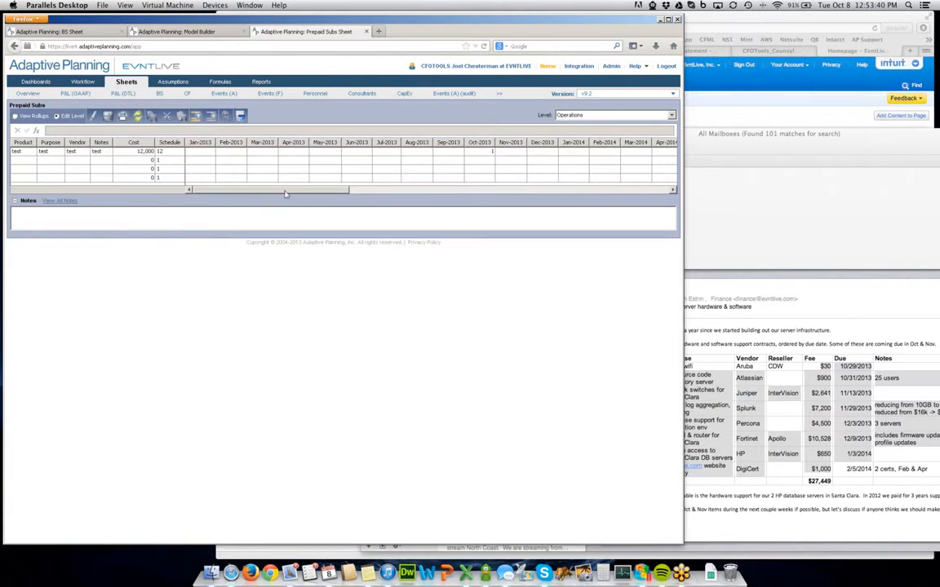
Step: Enter 1 in the test row's Oct-2014 and Oct-2015 cells and save the sheet
{"action": "left_click_drag", "start_coordinate": [255, 190], "coordinate": [357, 202]}
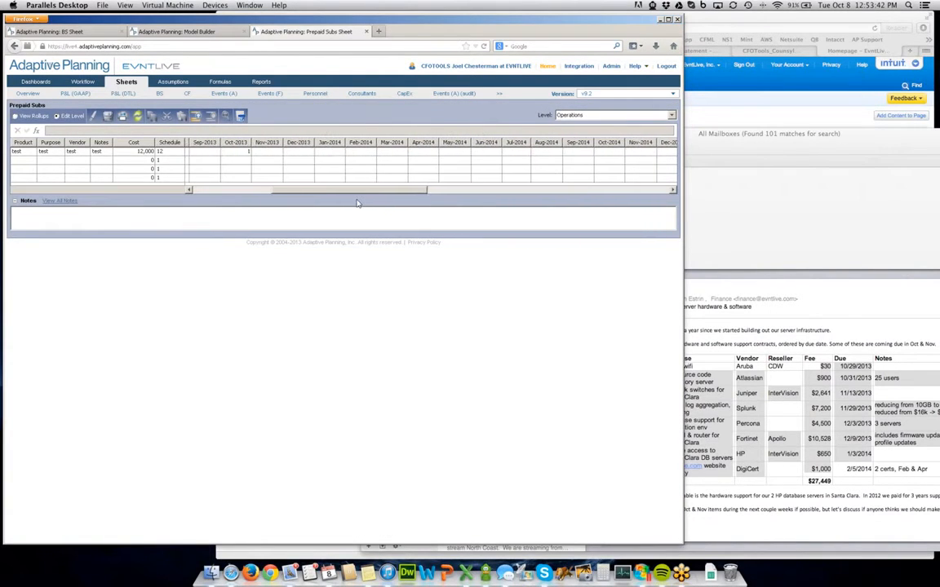
{"action": "left_click", "coordinate": [237, 153]}
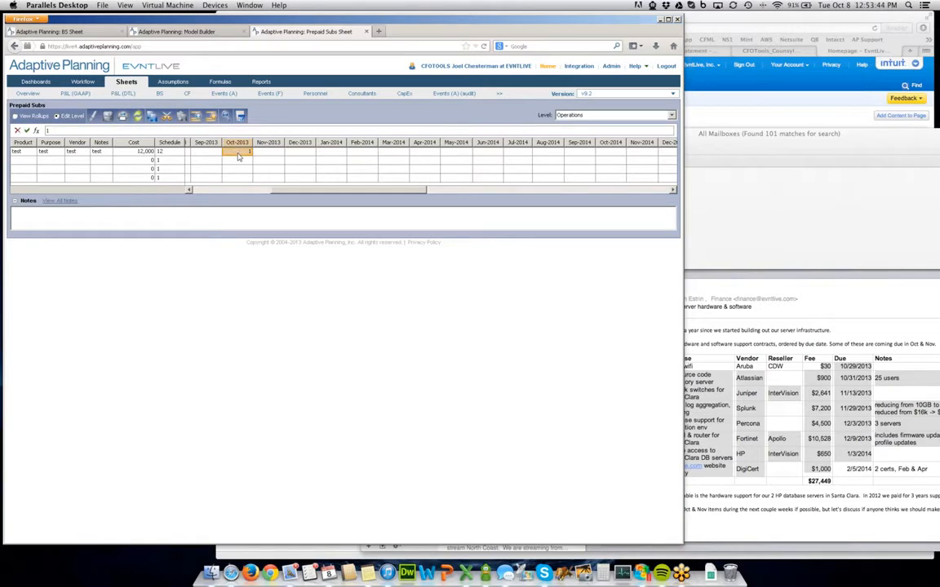
{"action": "left_click", "coordinate": [605, 152]}
{"action": "type", "text": "1"}
{"action": "left_click_drag", "start_coordinate": [408, 190], "coordinate": [536, 197]}
{"action": "left_click", "coordinate": [578, 151]}
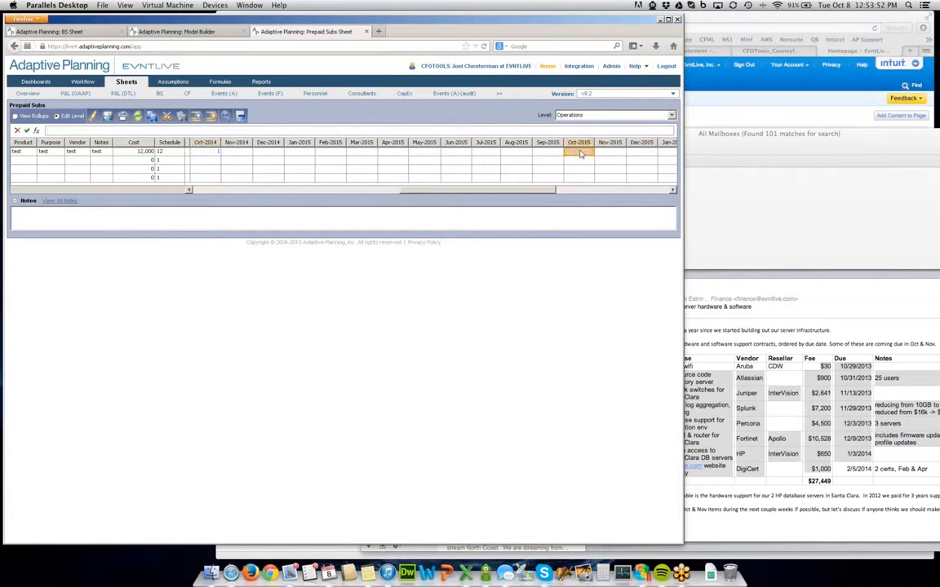
{"action": "type", "text": "1"}
{"action": "key", "text": "Return"}
{"action": "left_click", "coordinate": [108, 117]}
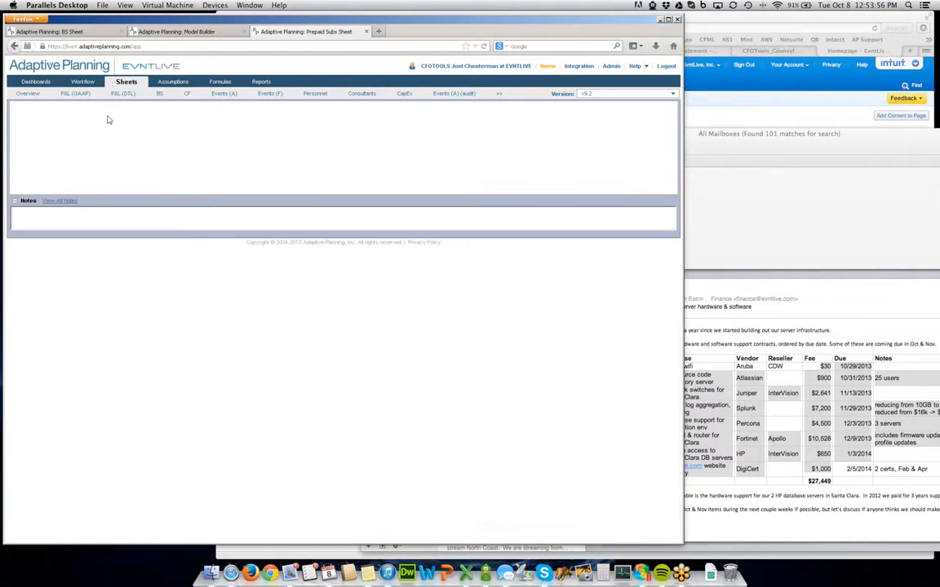
Step: Open the test row's details and examine its account values across the 2014 and 2015 months
{"action": "right_click", "coordinate": [213, 152]}
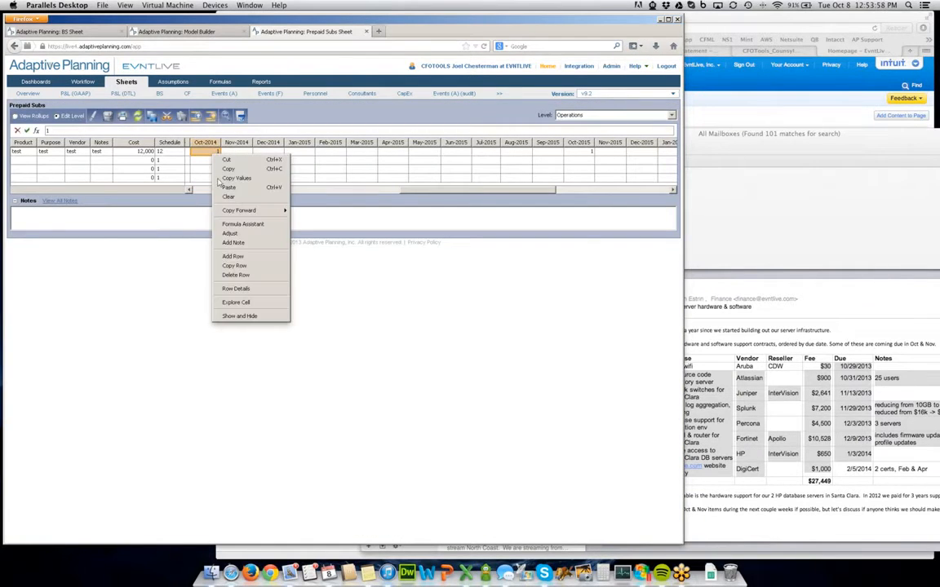
{"action": "left_click", "coordinate": [244, 292]}
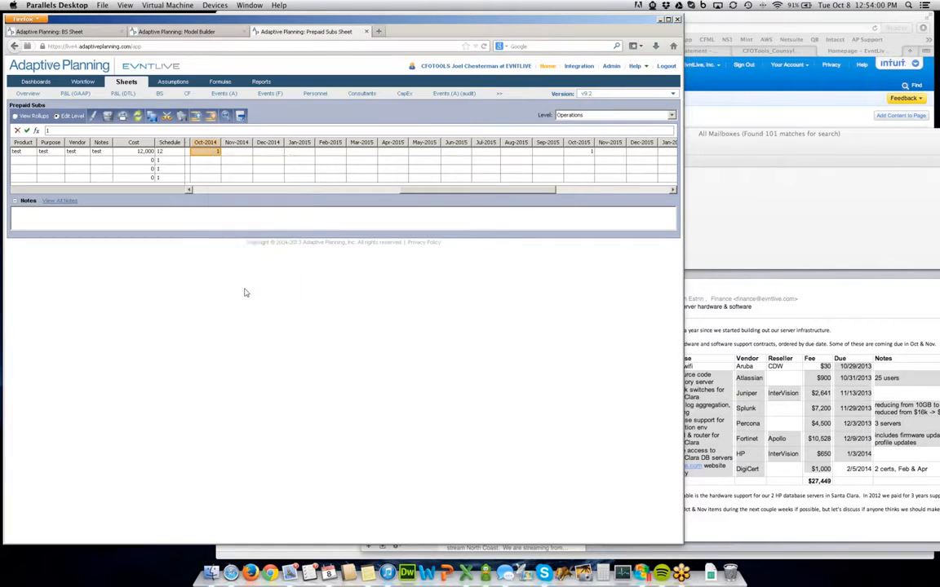
{"action": "left_click_drag", "start_coordinate": [137, 326], "coordinate": [364, 327]}
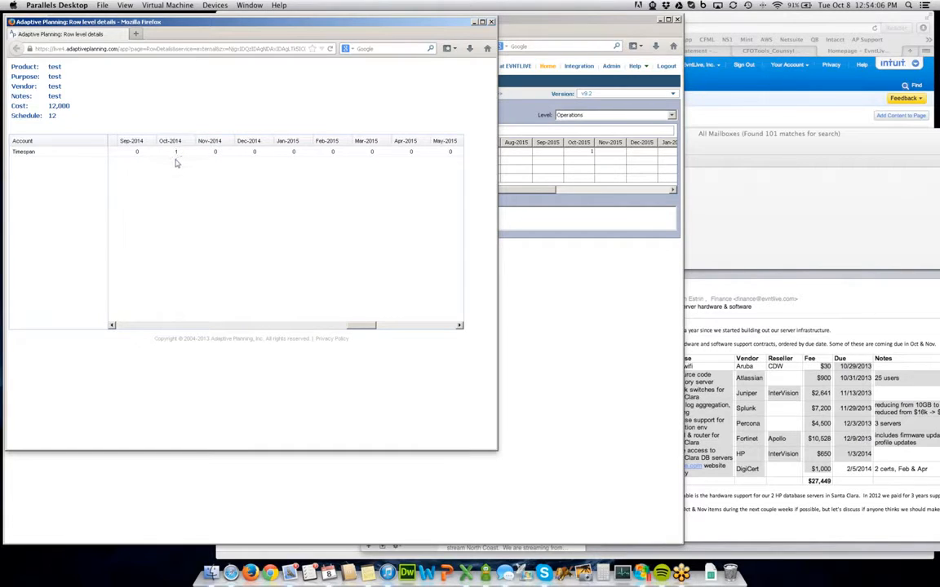
{"action": "left_click_drag", "start_coordinate": [355, 329], "coordinate": [390, 330]}
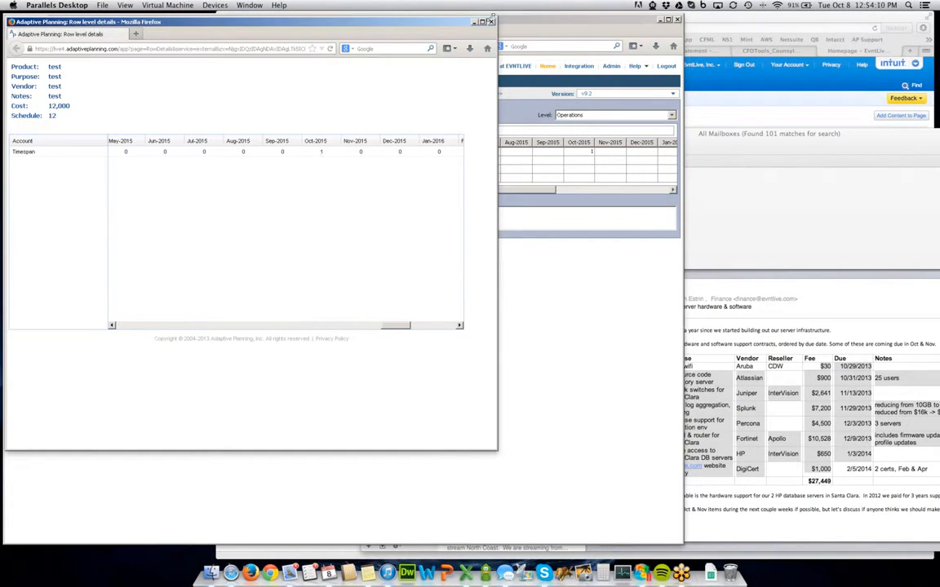
Step: Close the row details and start a new calculated account in the Prepaid Subs model with code cash_hit and name Cash Hit
{"action": "left_click", "coordinate": [491, 22]}
{"action": "left_click_drag", "start_coordinate": [425, 191], "coordinate": [265, 216]}
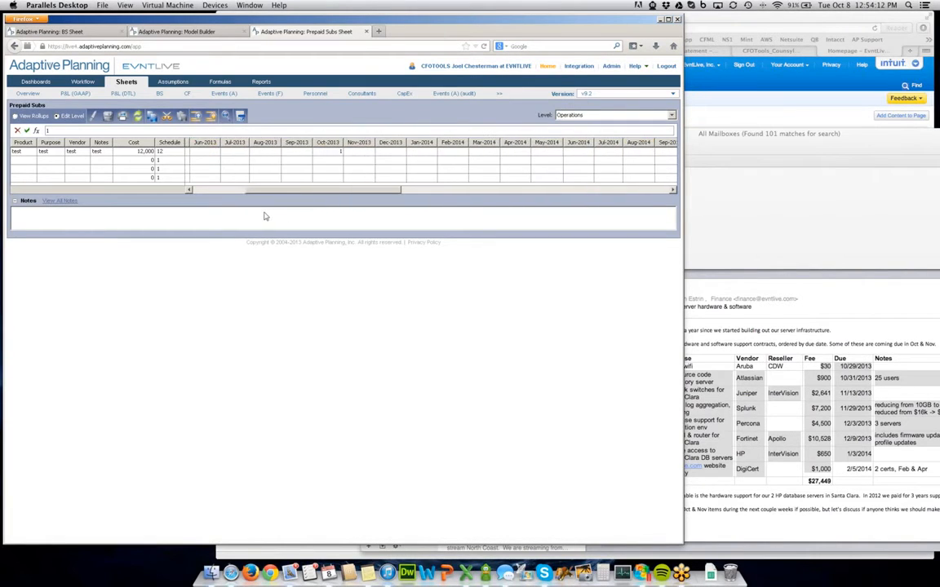
{"action": "left_click", "coordinate": [176, 31]}
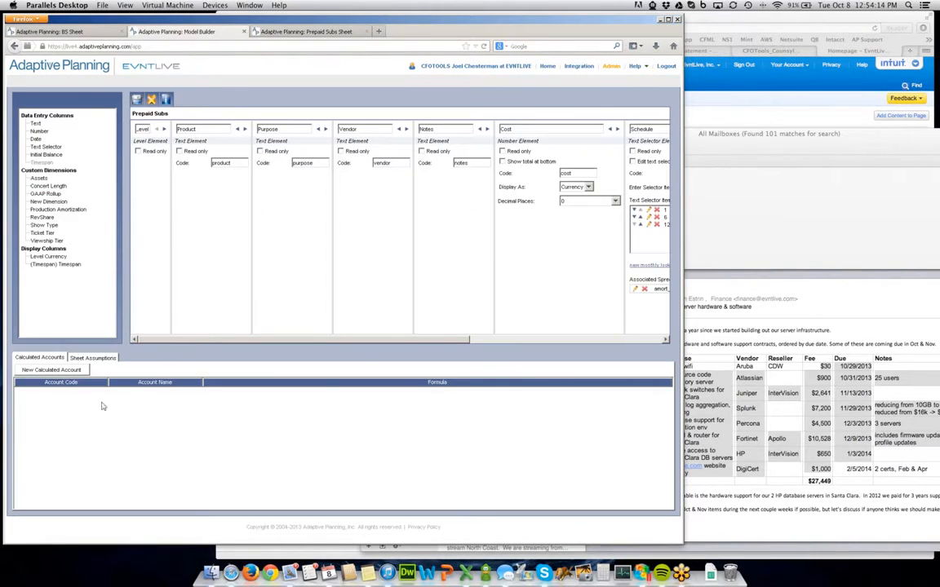
{"action": "left_click", "coordinate": [53, 370]}
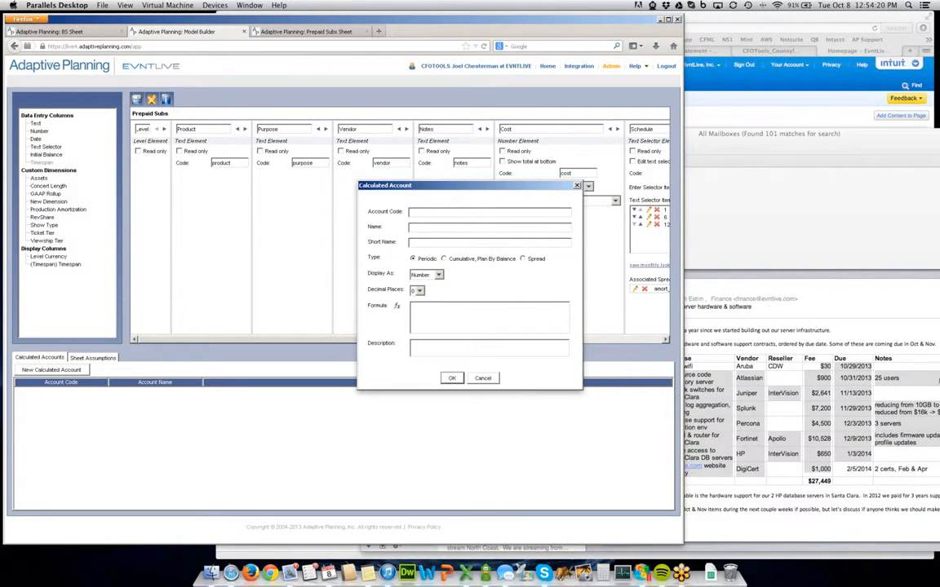
{"action": "left_click", "coordinate": [850, 403]}
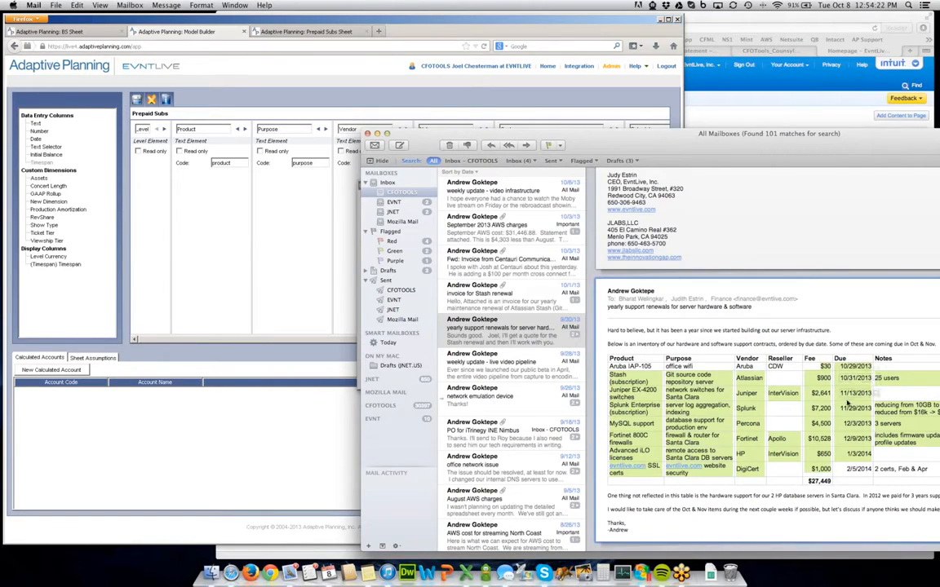
{"action": "left_click", "coordinate": [268, 426]}
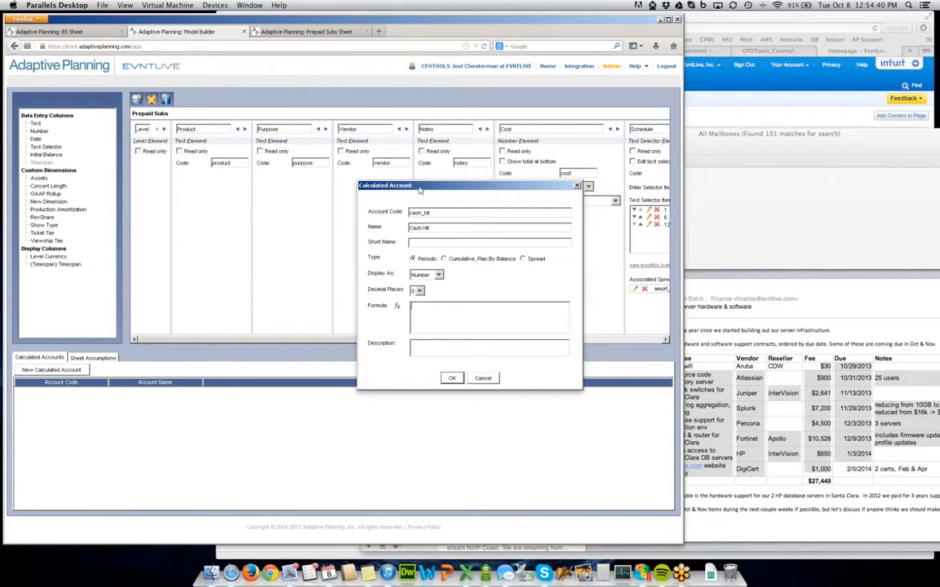
{"action": "left_click_drag", "start_coordinate": [420, 187], "coordinate": [330, 168]}
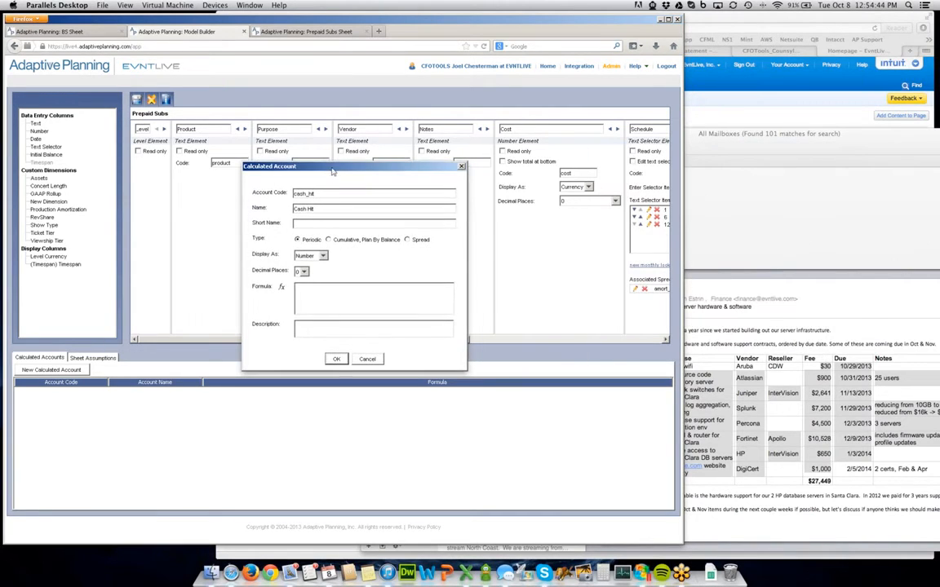
Step: Build the Cash Hit account's formula as ROW.cost*ROW.Timespan and add the account to the sheet
{"action": "left_click", "coordinate": [280, 288]}
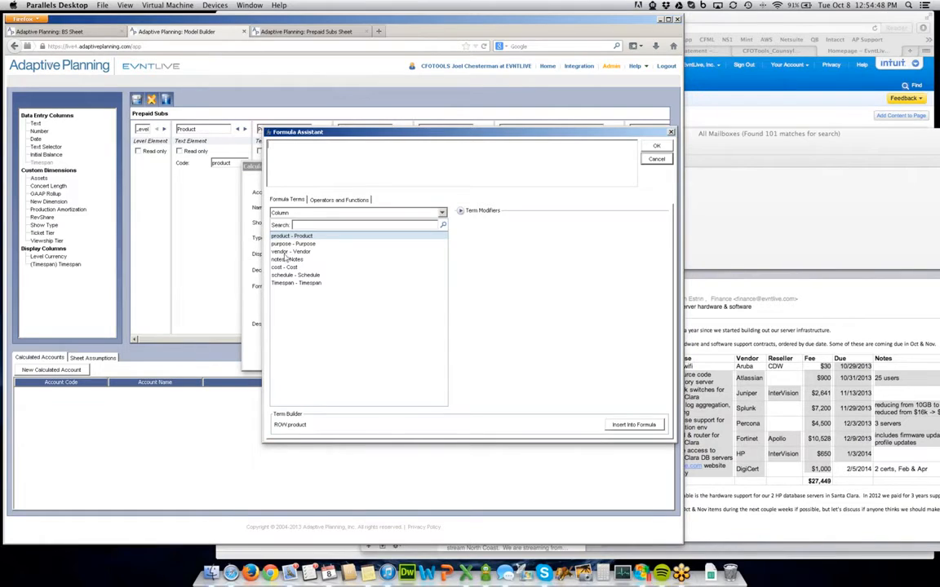
{"action": "left_click", "coordinate": [285, 268]}
{"action": "left_click", "coordinate": [625, 425]}
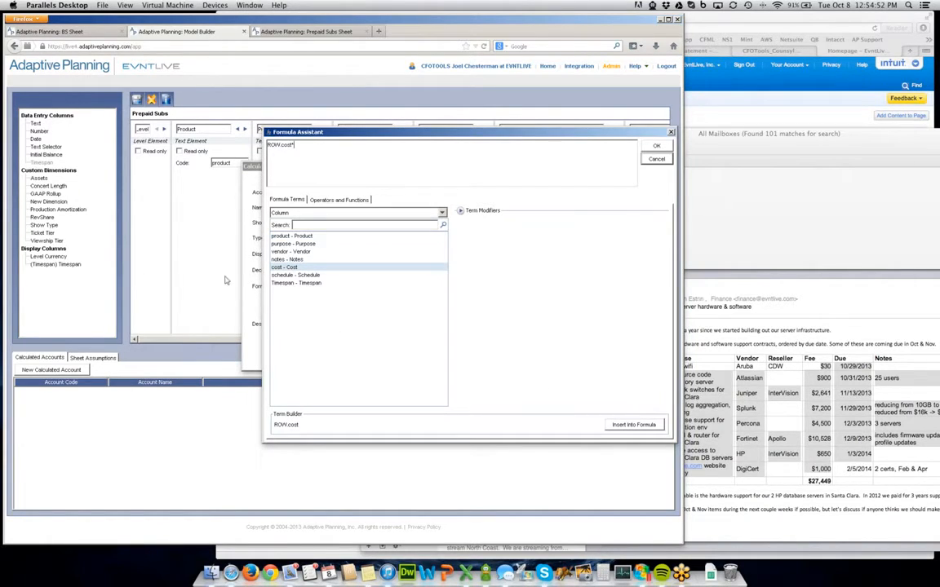
{"action": "left_click", "coordinate": [295, 283]}
{"action": "left_click", "coordinate": [634, 425]}
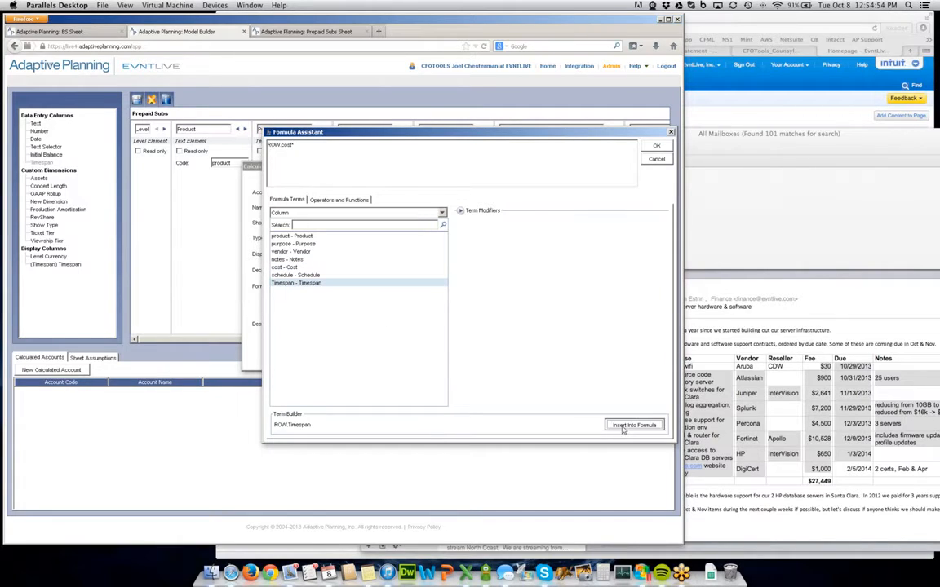
{"action": "left_click", "coordinate": [655, 147]}
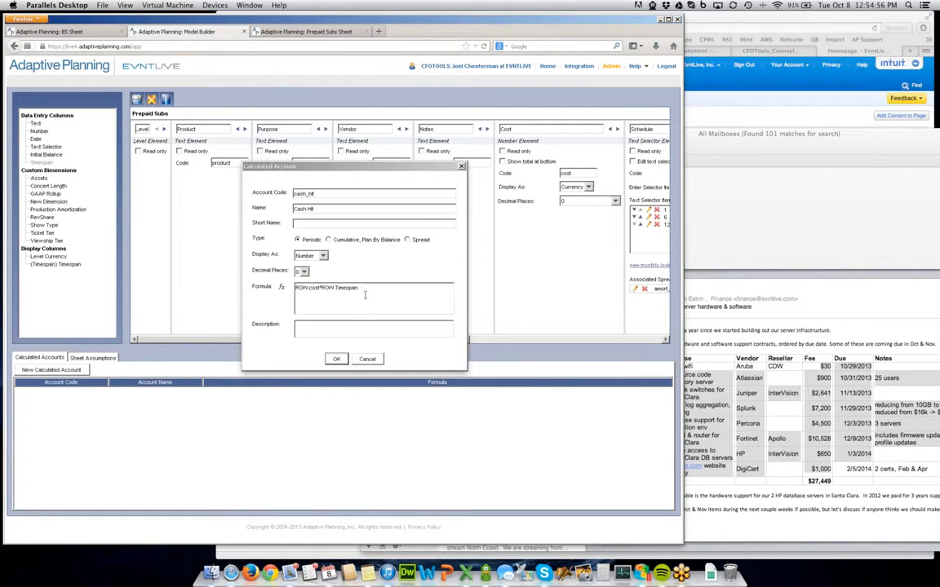
{"action": "left_click", "coordinate": [337, 358]}
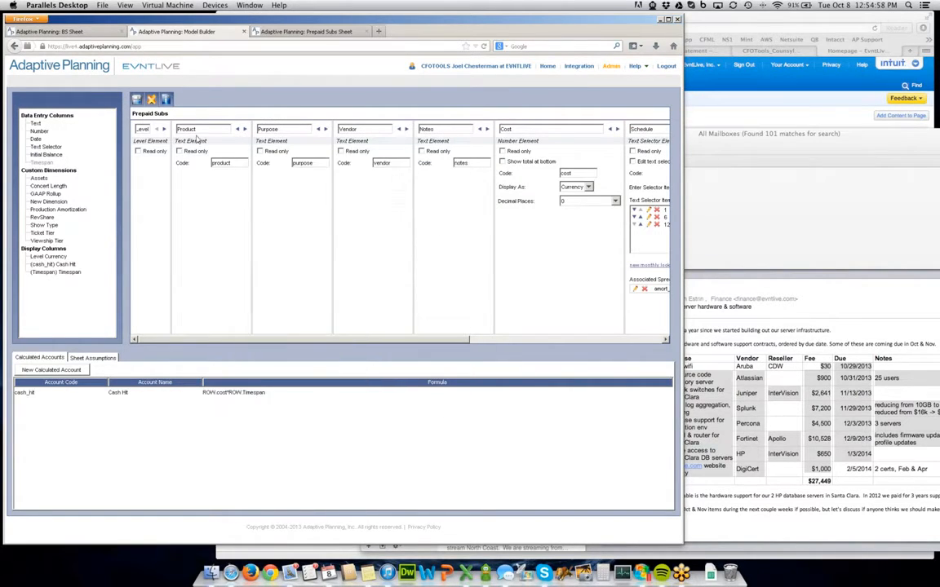
Step: Save the sheet model with the Cash Hit account and refresh the Prepaid Subs data sheet
{"action": "left_click", "coordinate": [137, 100]}
{"action": "left_click", "coordinate": [342, 317]}
{"action": "left_click", "coordinate": [330, 33]}
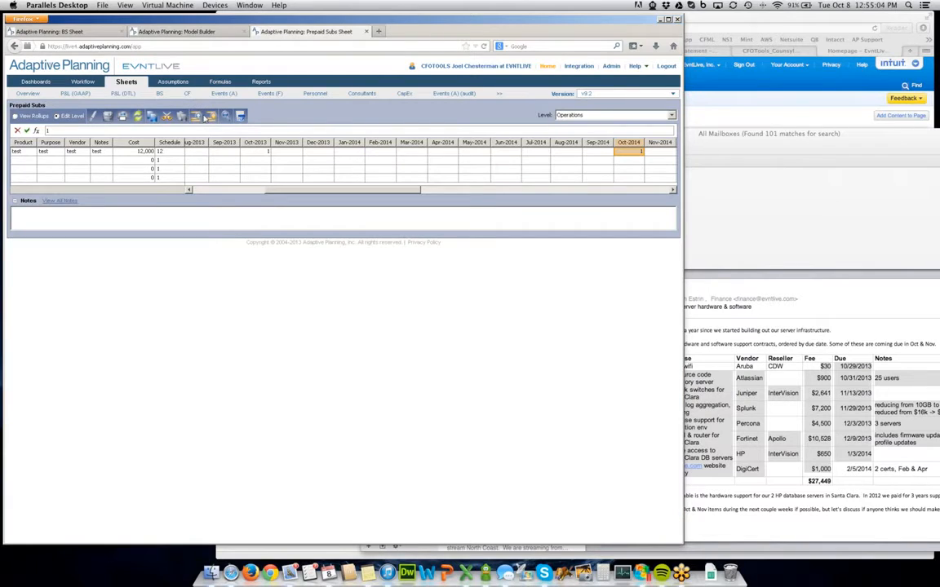
{"action": "left_click", "coordinate": [139, 117]}
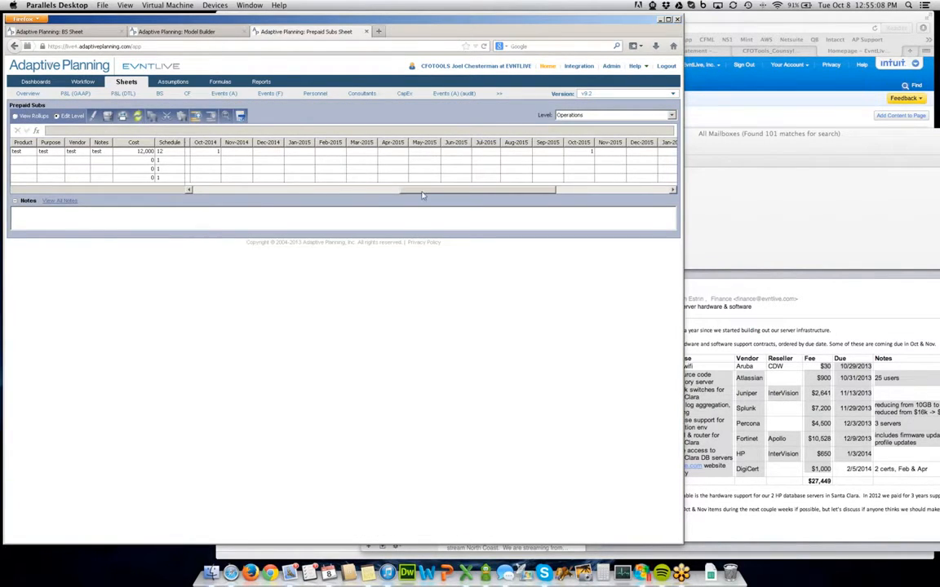
Step: Open the test row's details and examine its Cash Hit values around October 2013 and October 2014
{"action": "left_click_drag", "start_coordinate": [422, 195], "coordinate": [361, 195]}
{"action": "right_click", "coordinate": [393, 157]}
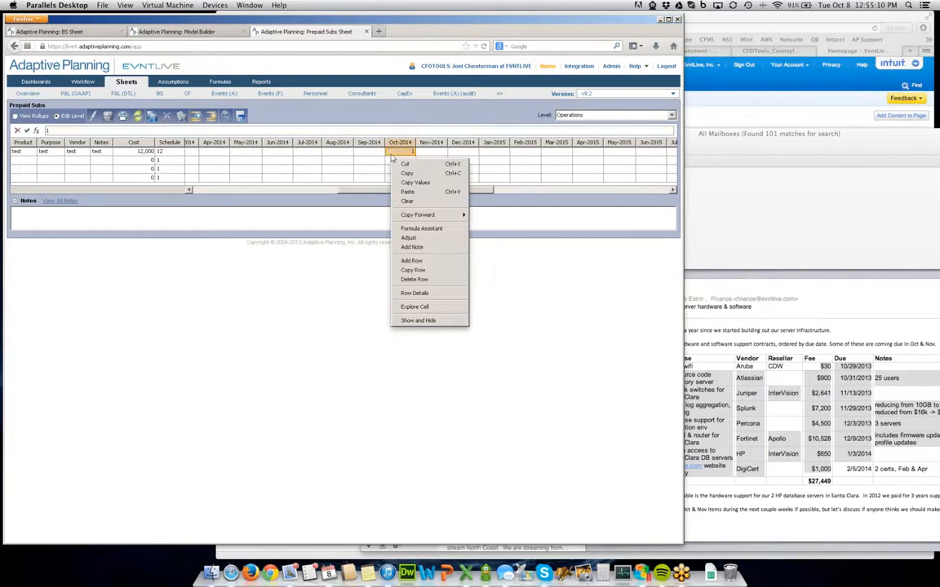
{"action": "left_click", "coordinate": [335, 157]}
{"action": "right_click", "coordinate": [335, 157]}
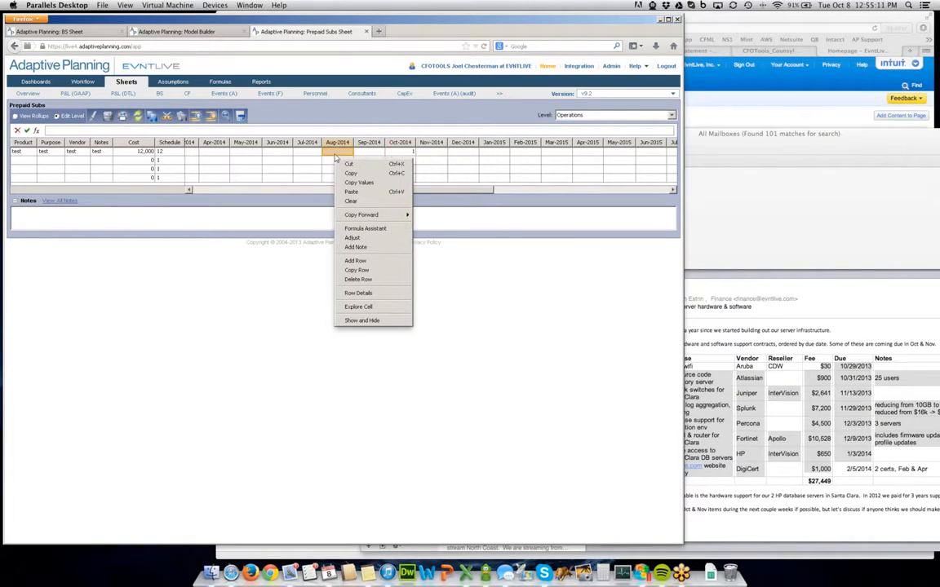
{"action": "left_click", "coordinate": [360, 293]}
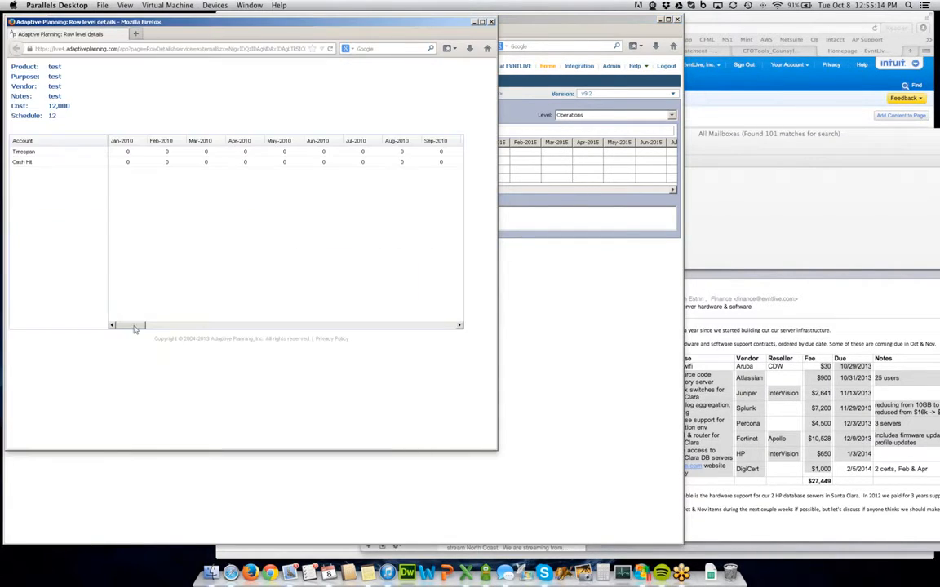
{"action": "left_click_drag", "start_coordinate": [135, 327], "coordinate": [306, 335]}
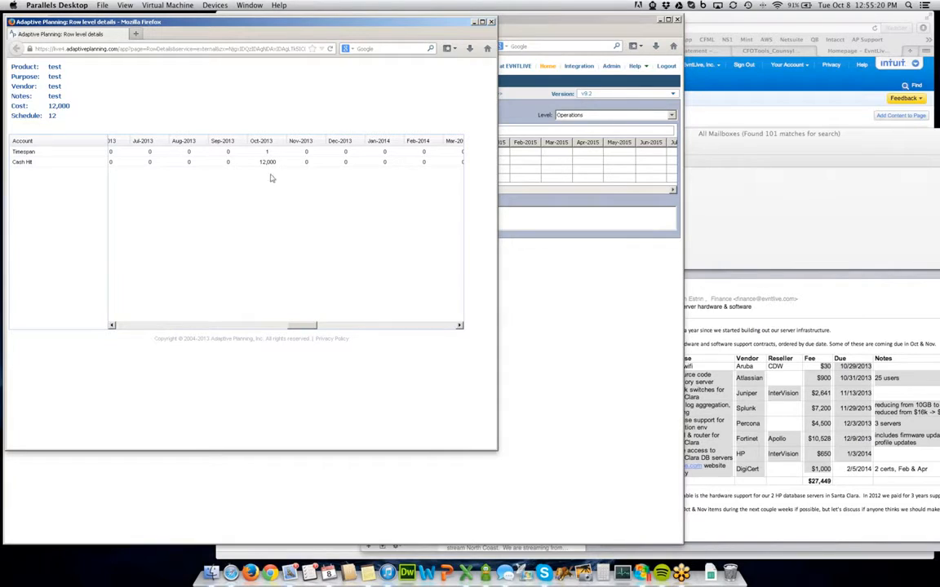
{"action": "left_click", "coordinate": [267, 162]}
{"action": "left_click", "coordinate": [285, 216]}
{"action": "left_click_drag", "start_coordinate": [300, 325], "coordinate": [349, 331]}
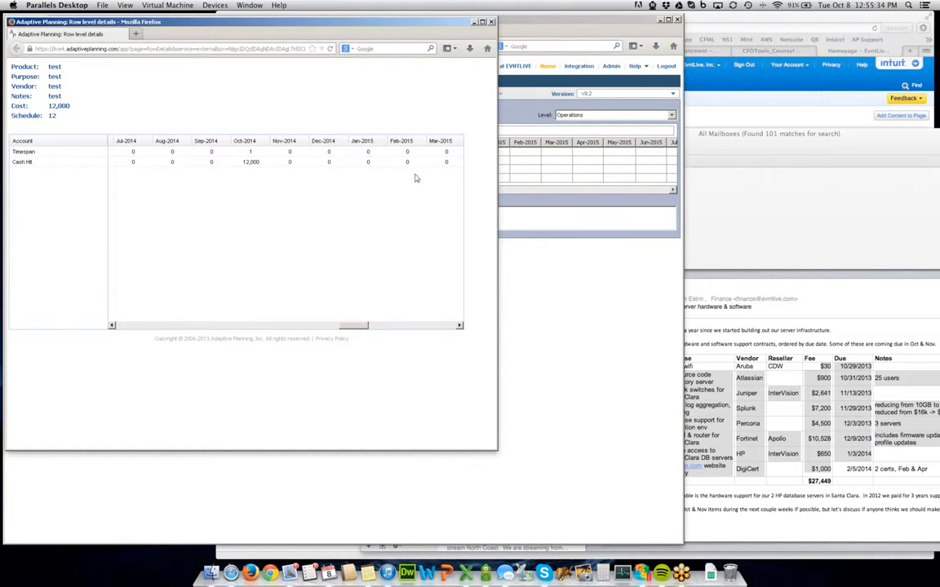
{"action": "left_click", "coordinate": [491, 22]}
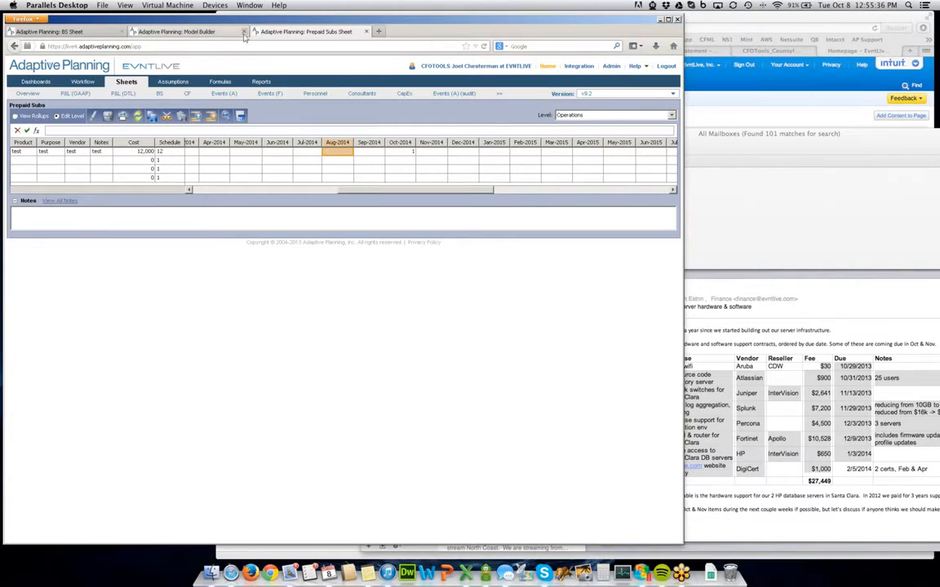
Step: Add a Spread-type calculated account in the model with code and name Expense, spreading cash_hit using the amort_spread lookup table
{"action": "left_click", "coordinate": [196, 32]}
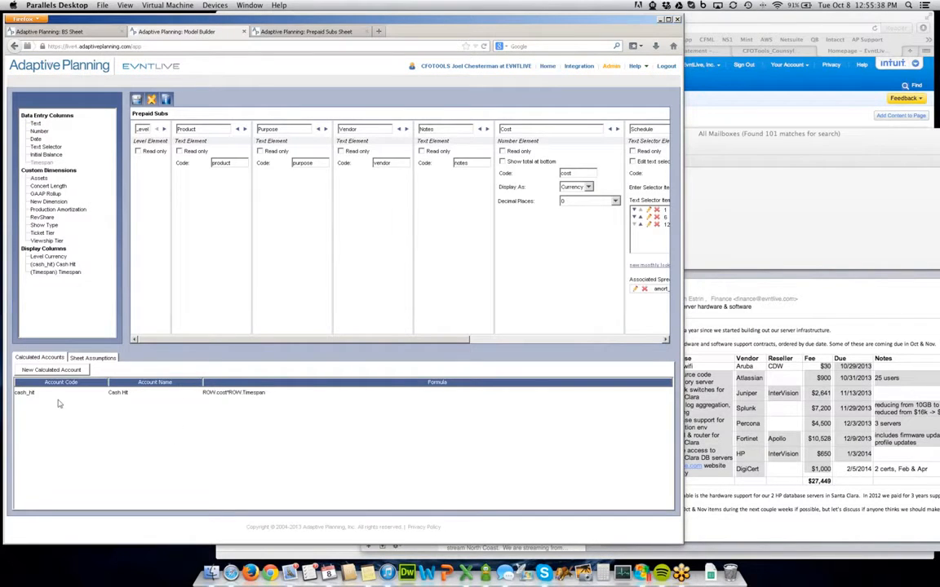
{"action": "left_click", "coordinate": [51, 370]}
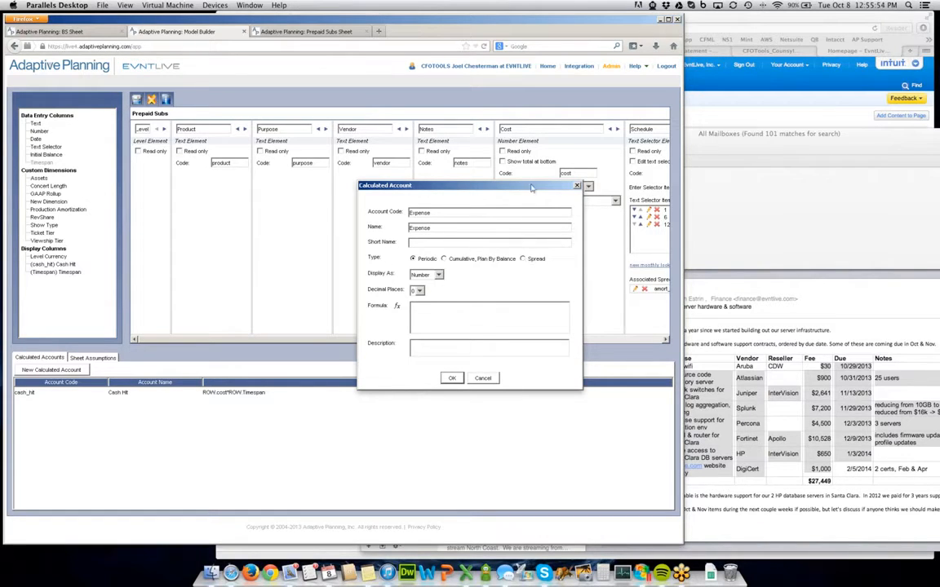
{"action": "left_click_drag", "start_coordinate": [480, 186], "coordinate": [382, 212]}
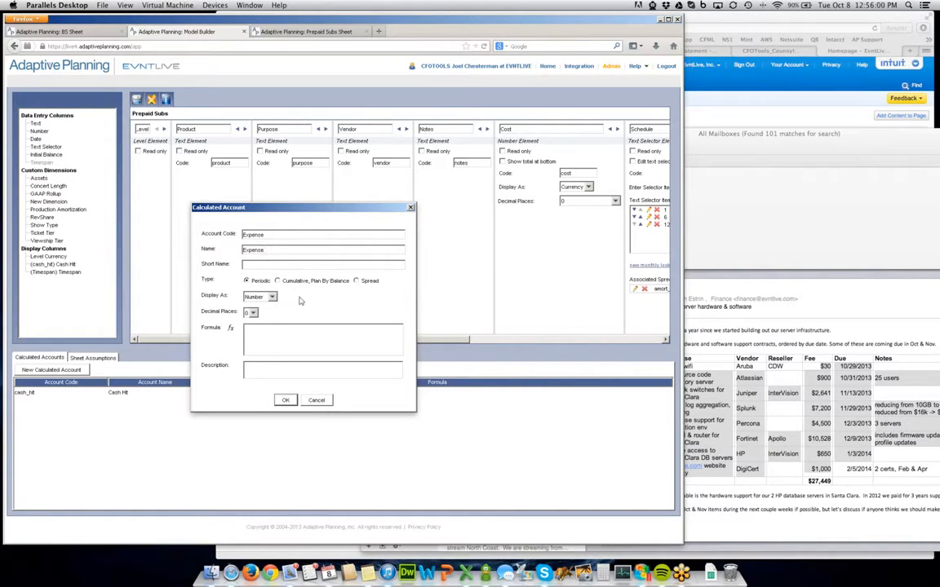
{"action": "left_click", "coordinate": [357, 281]}
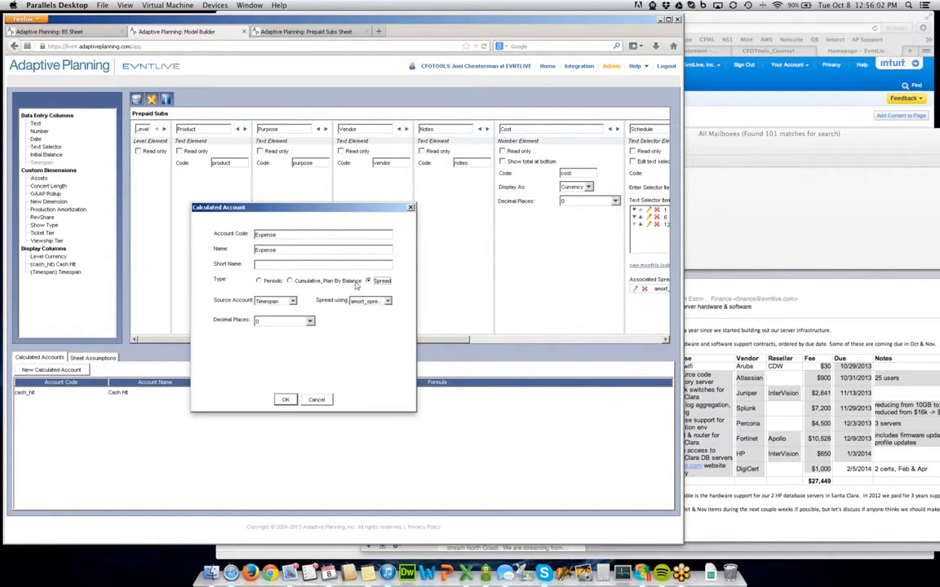
{"action": "left_click", "coordinate": [278, 302]}
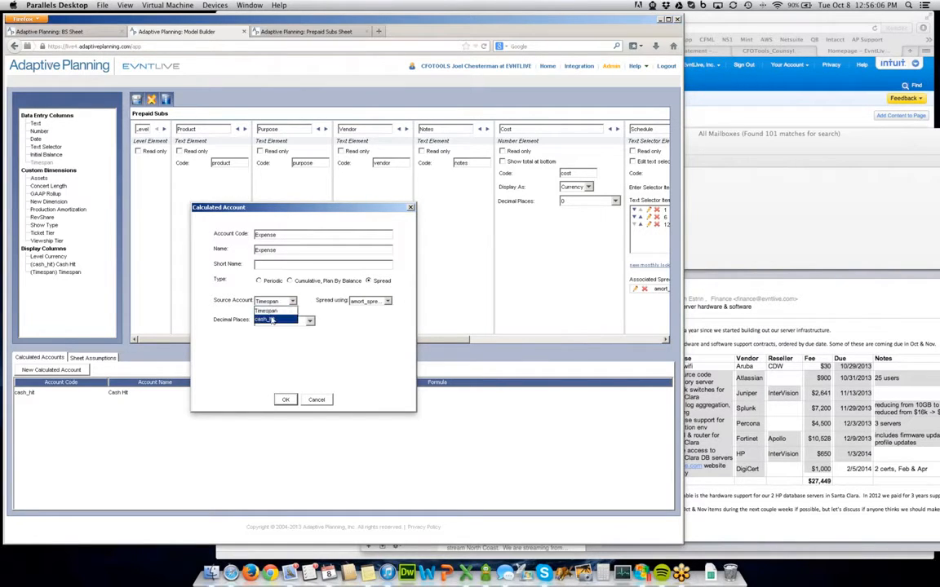
{"action": "left_click", "coordinate": [272, 320]}
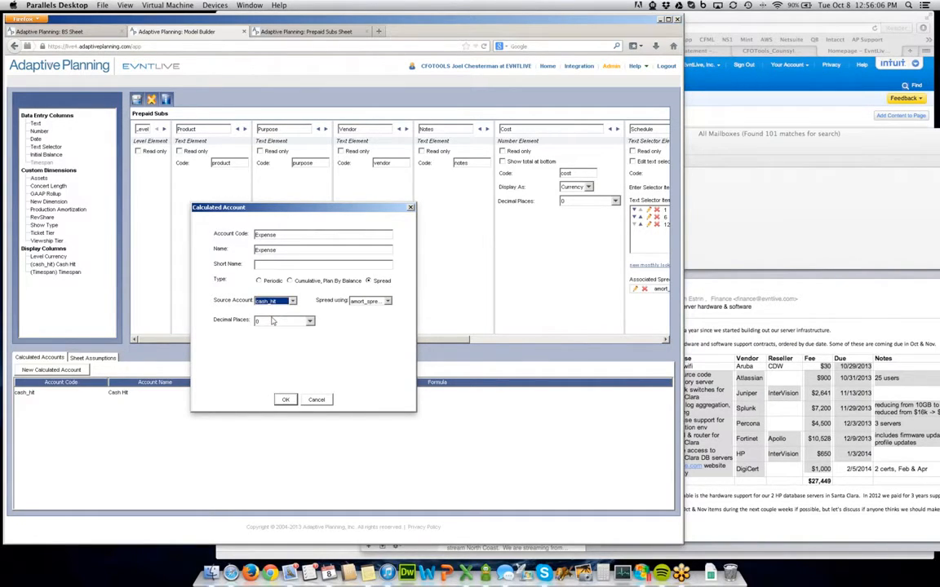
{"action": "left_click", "coordinate": [363, 302]}
{"action": "left_click", "coordinate": [370, 313]}
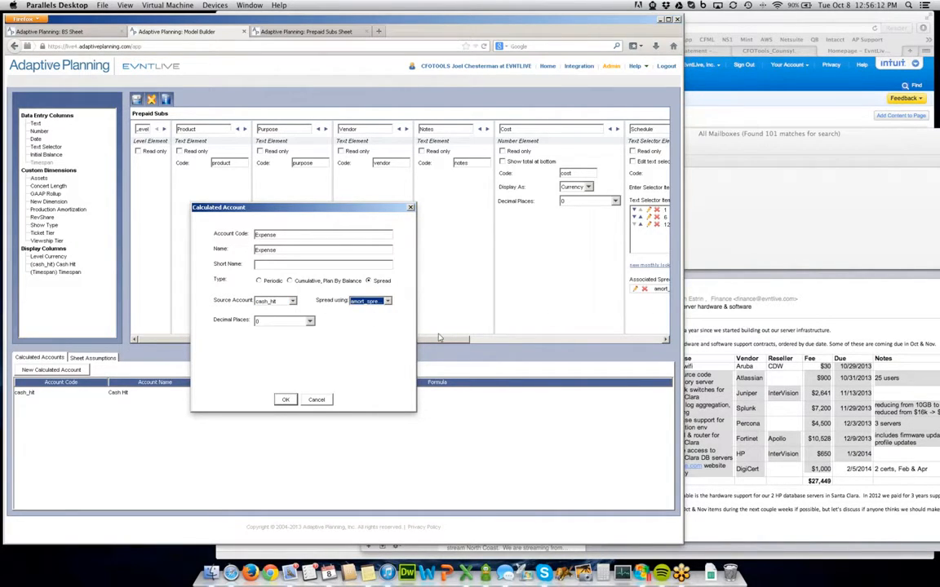
{"action": "left_click", "coordinate": [286, 399]}
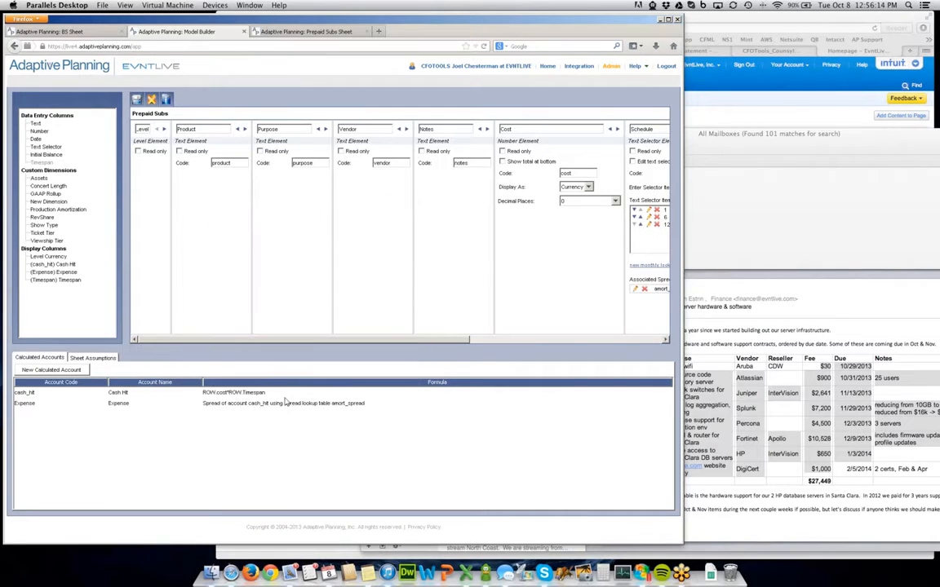
Step: Save the sheet model with the Expense account and reload the Prepaid Subs data sheet
{"action": "left_click", "coordinate": [137, 101]}
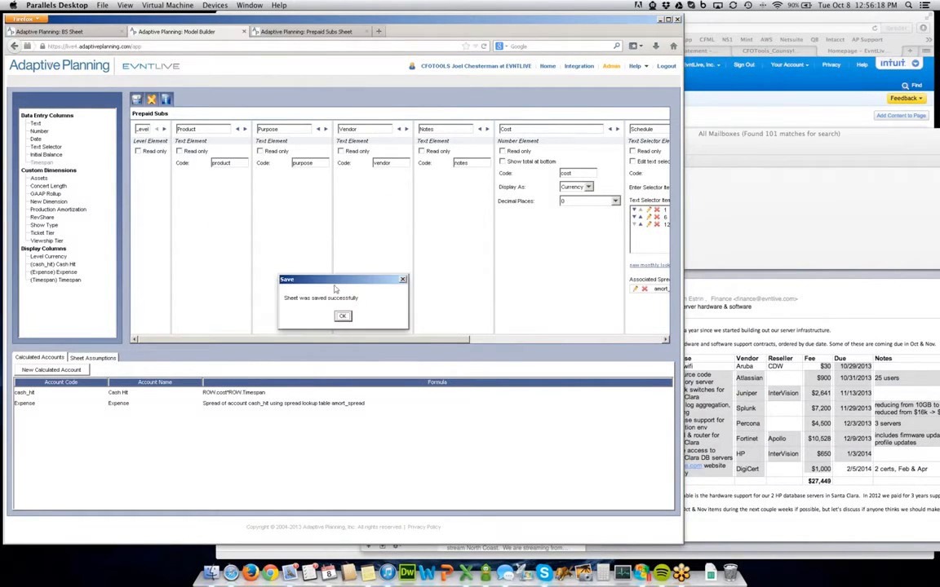
{"action": "left_click", "coordinate": [344, 318]}
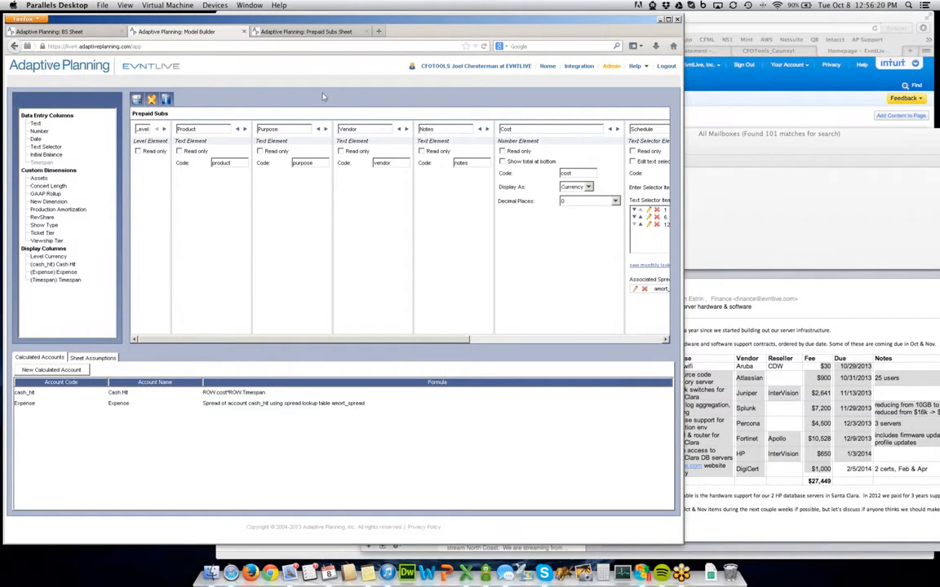
{"action": "left_click", "coordinate": [306, 32]}
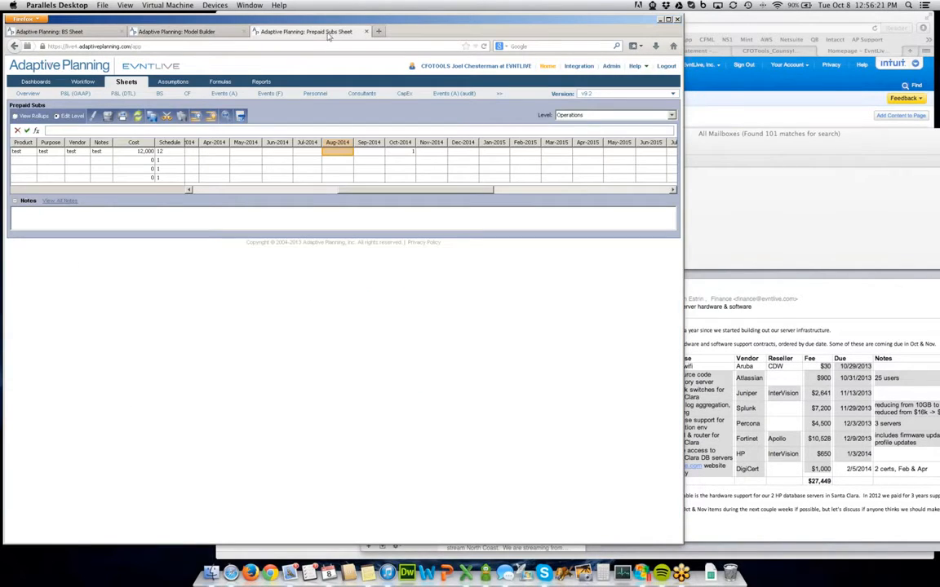
{"action": "left_click", "coordinate": [138, 119]}
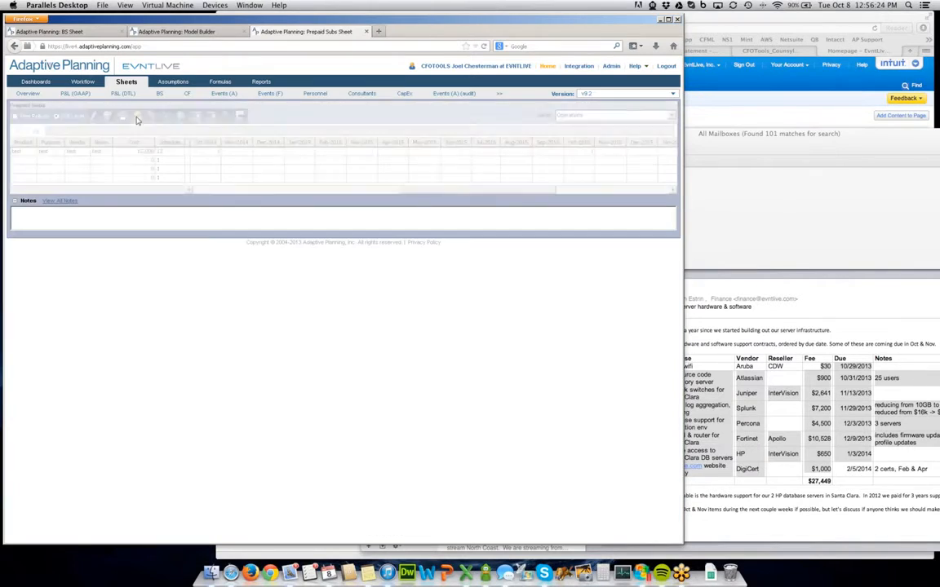
Step: Open the test row's details and examine its Cash Hit and Expense values from October 2013 into mid-2015
{"action": "right_click", "coordinate": [204, 154]}
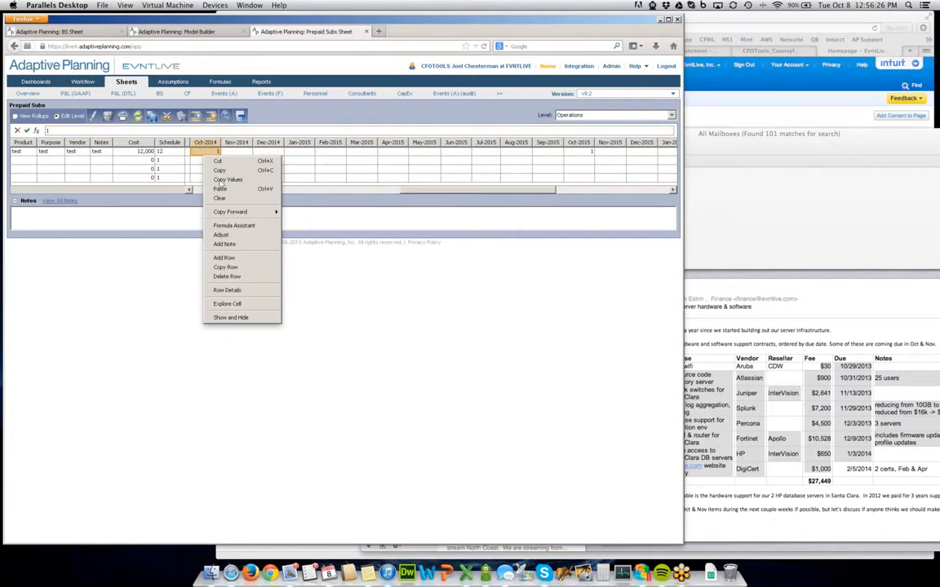
{"action": "left_click", "coordinate": [236, 291]}
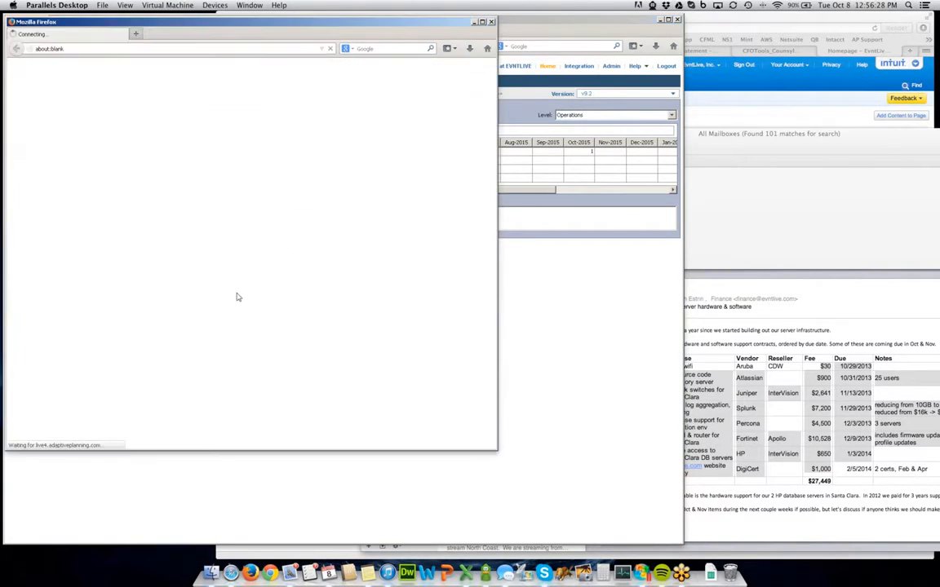
{"action": "left_click_drag", "start_coordinate": [136, 325], "coordinate": [319, 328]}
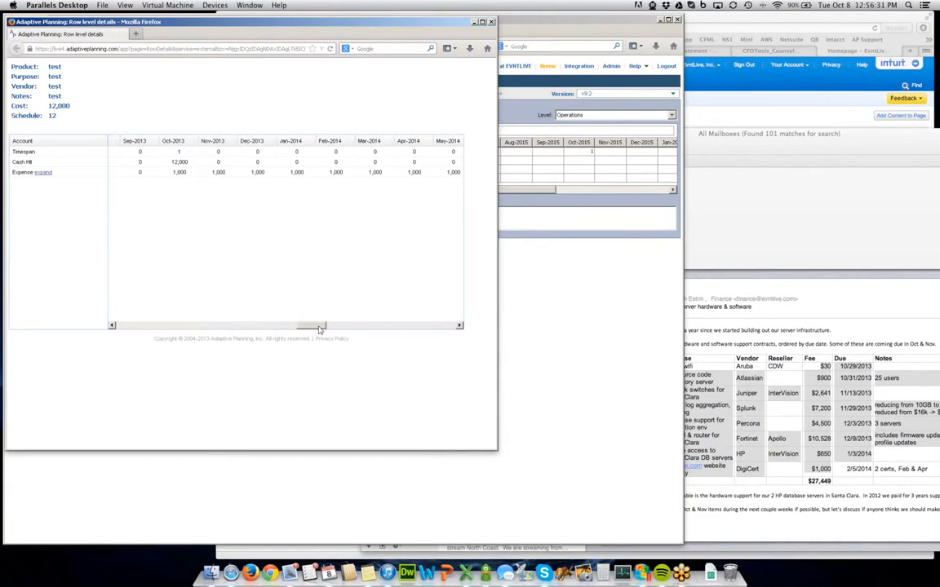
{"action": "left_click", "coordinate": [178, 161]}
{"action": "left_click", "coordinate": [174, 173]}
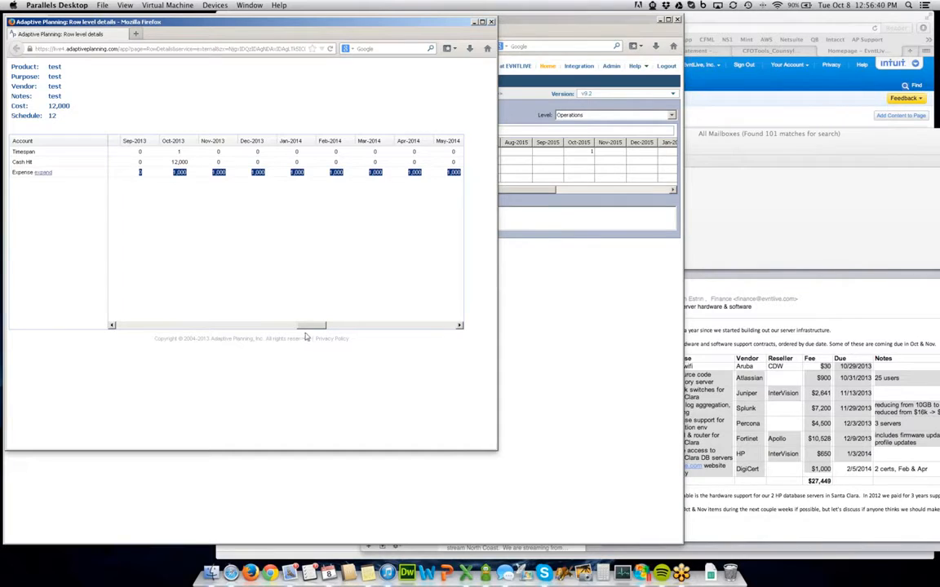
{"action": "left_click_drag", "start_coordinate": [308, 326], "coordinate": [360, 329]}
{"action": "left_click", "coordinate": [338, 262]}
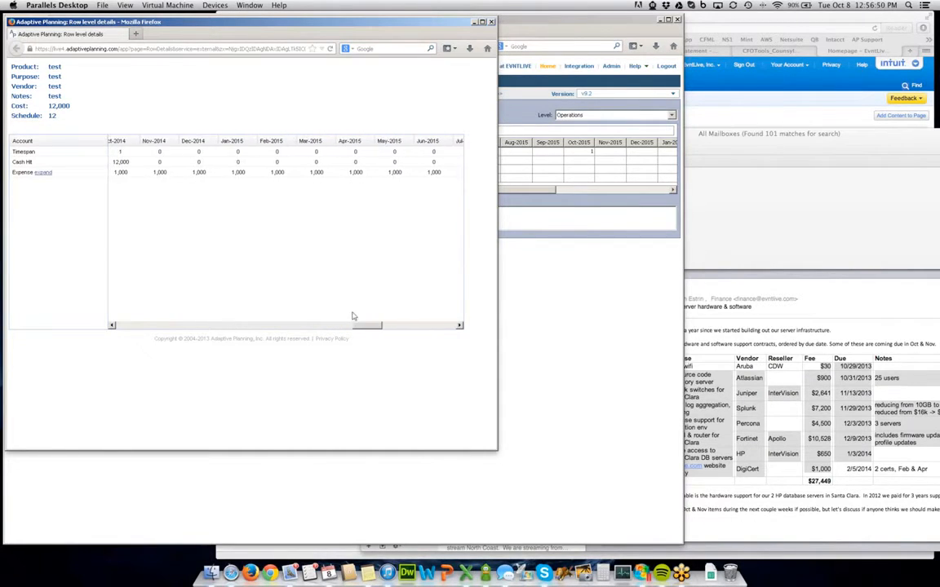
{"action": "left_click", "coordinate": [491, 22]}
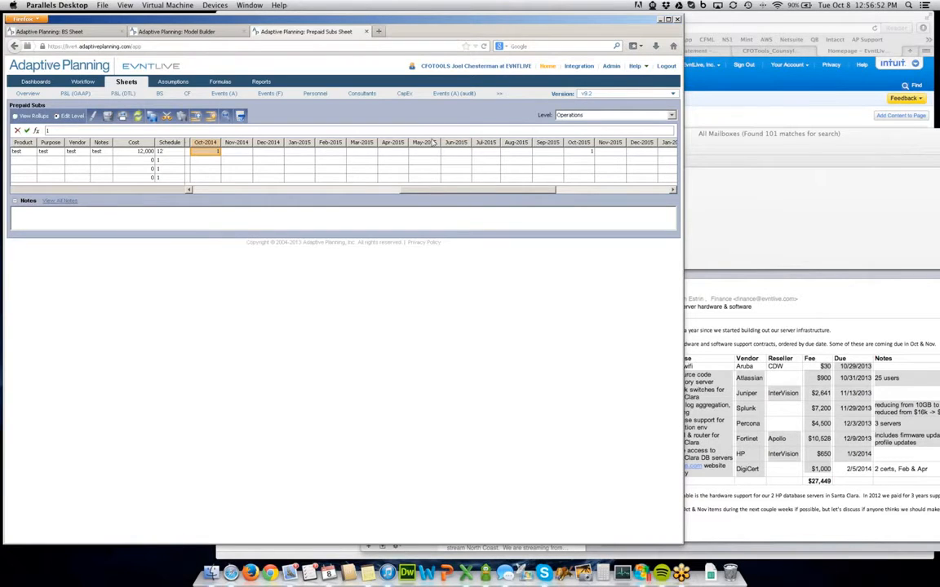
Step: Return to the Prepaid Subs sheet model with its Cash Hit and Expense accounts and save it again
{"action": "left_click_drag", "start_coordinate": [438, 191], "coordinate": [415, 199]}
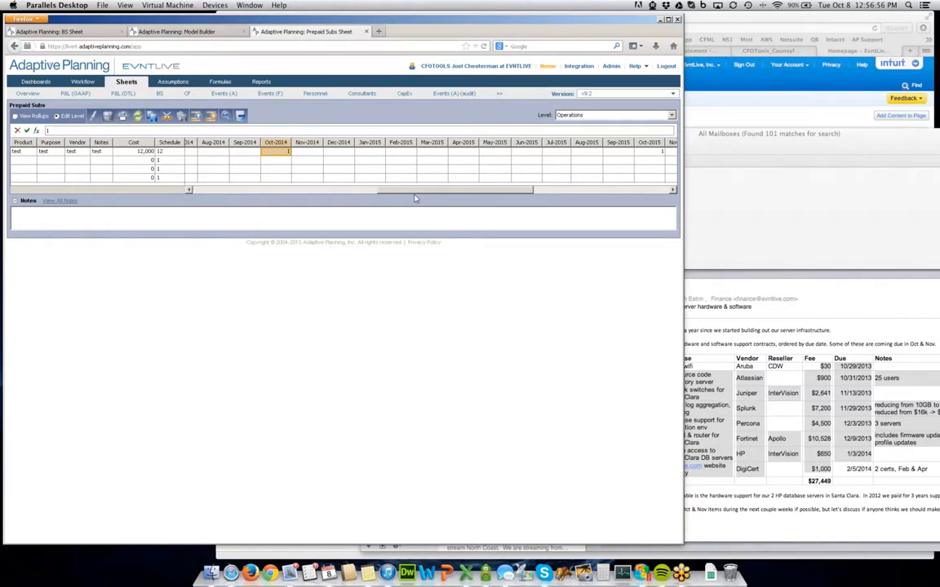
{"action": "left_click", "coordinate": [500, 97]}
{"action": "left_click", "coordinate": [204, 32]}
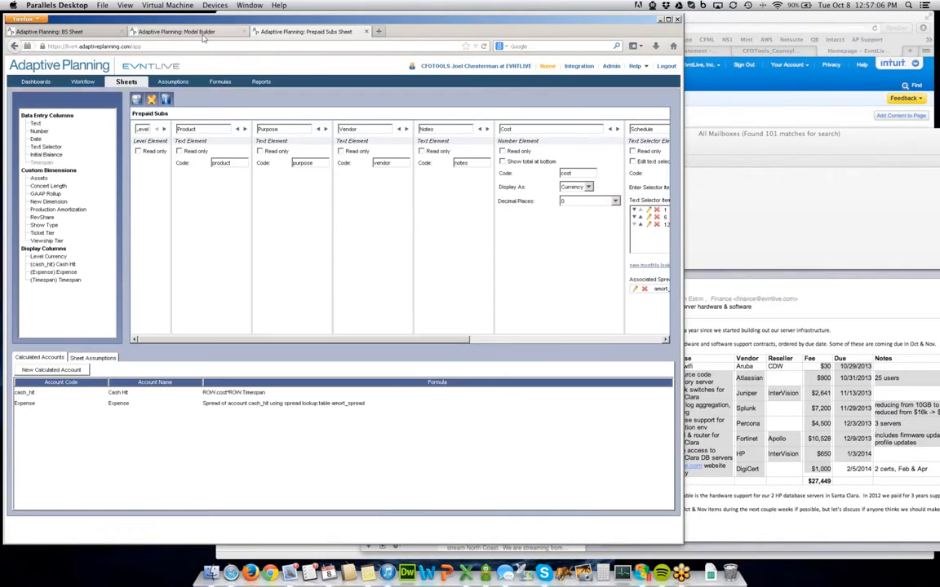
{"action": "left_click", "coordinate": [136, 99]}
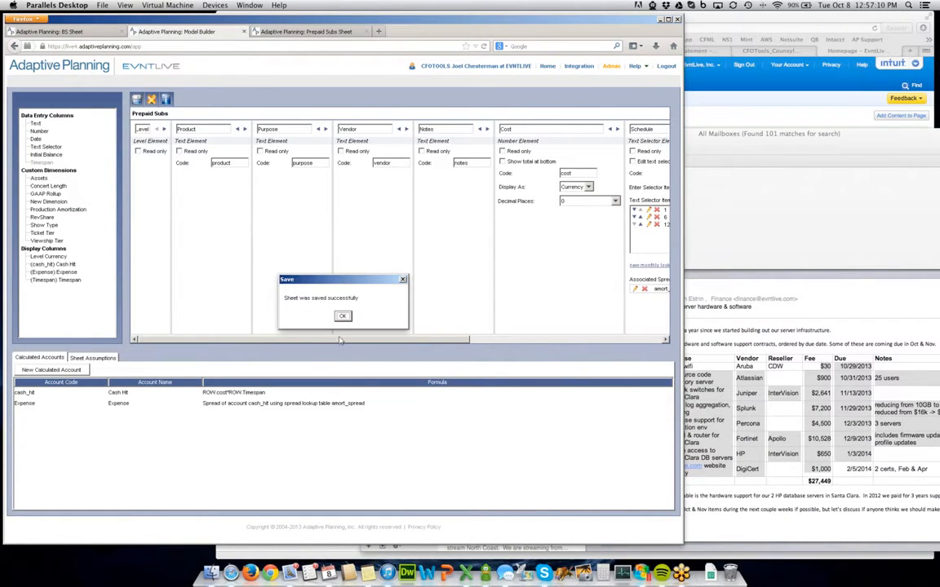
{"action": "left_click", "coordinate": [342, 316]}
Step: Move the Prepaid Subs sheet up in the sheet order to directly after Consultants, and open it from the sheets overview
{"action": "left_click", "coordinate": [611, 66]}
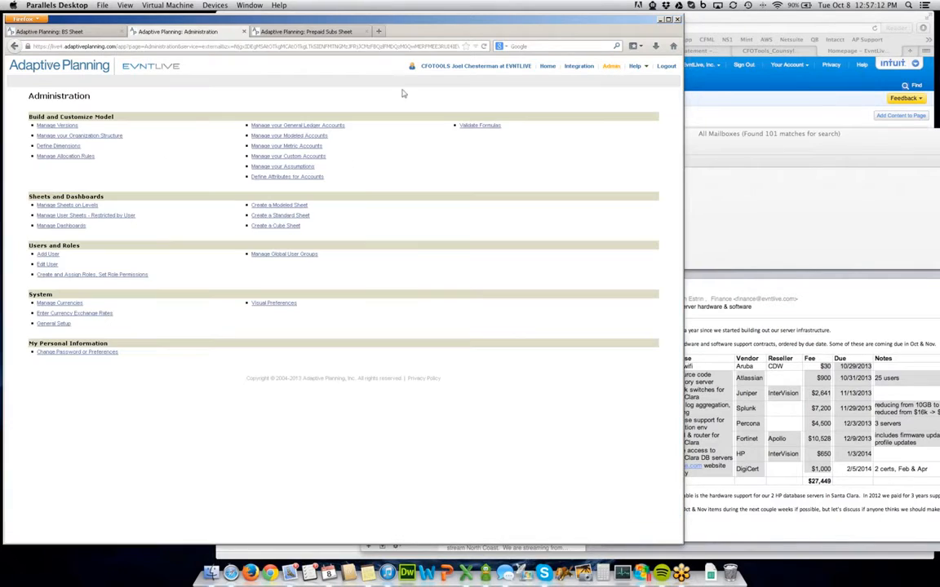
{"action": "left_click", "coordinate": [81, 206]}
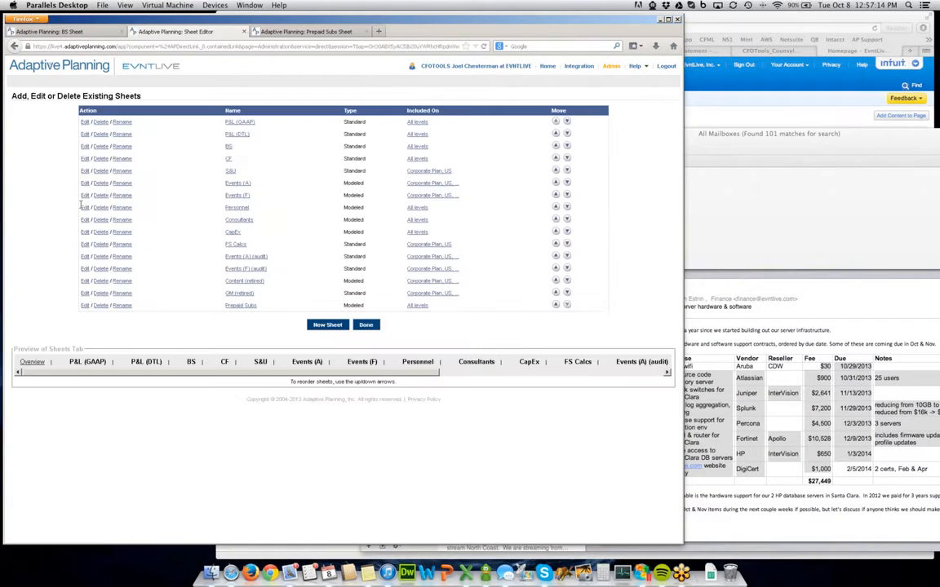
{"action": "left_click", "coordinate": [556, 305]}
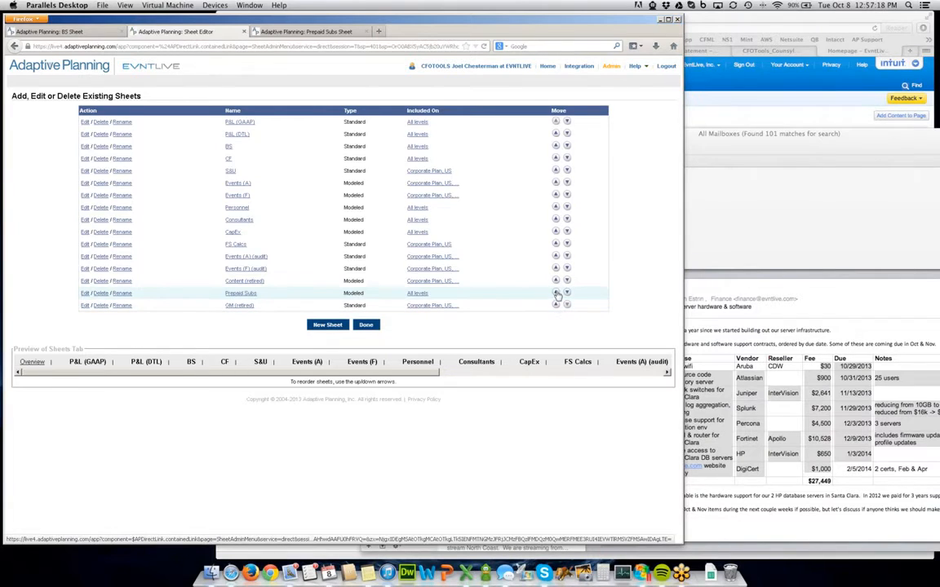
{"action": "left_click", "coordinate": [556, 293]}
{"action": "left_click", "coordinate": [556, 281]}
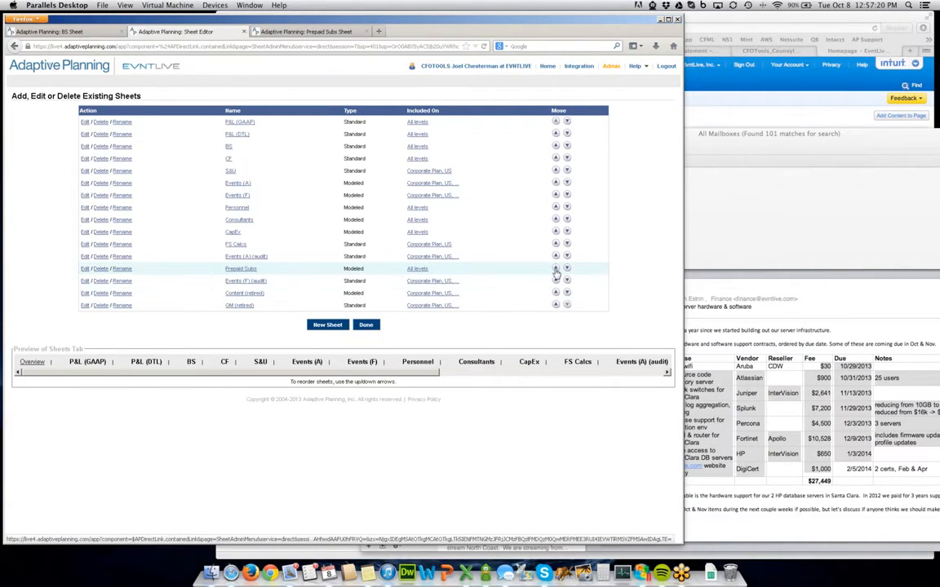
{"action": "left_click", "coordinate": [556, 268]}
{"action": "left_click", "coordinate": [555, 256]}
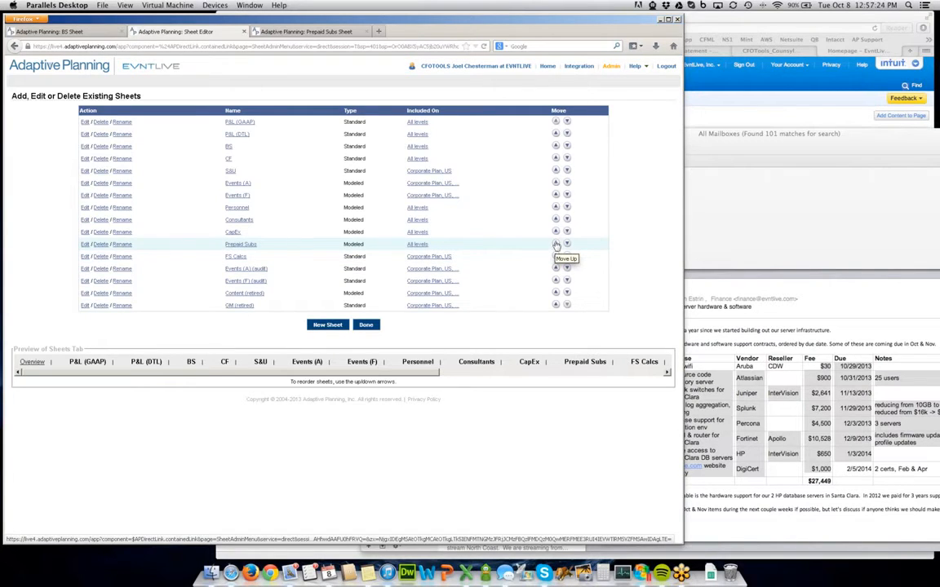
{"action": "left_click", "coordinate": [555, 244]}
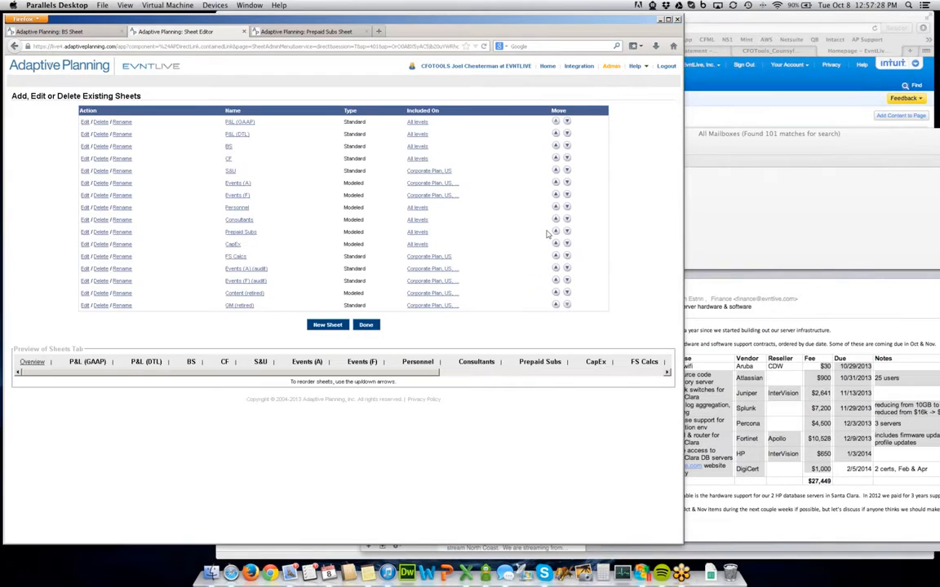
{"action": "left_click", "coordinate": [366, 324]}
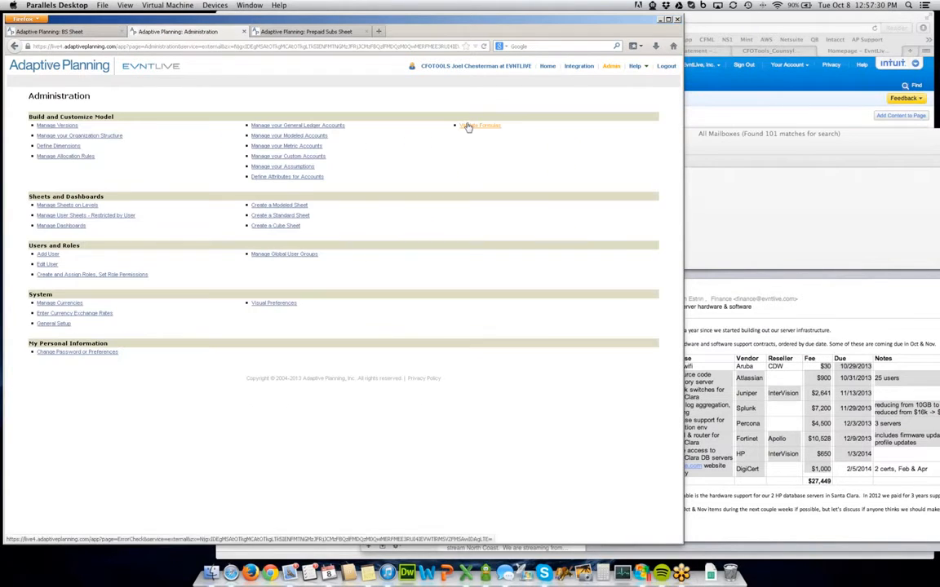
{"action": "left_click", "coordinate": [545, 66]}
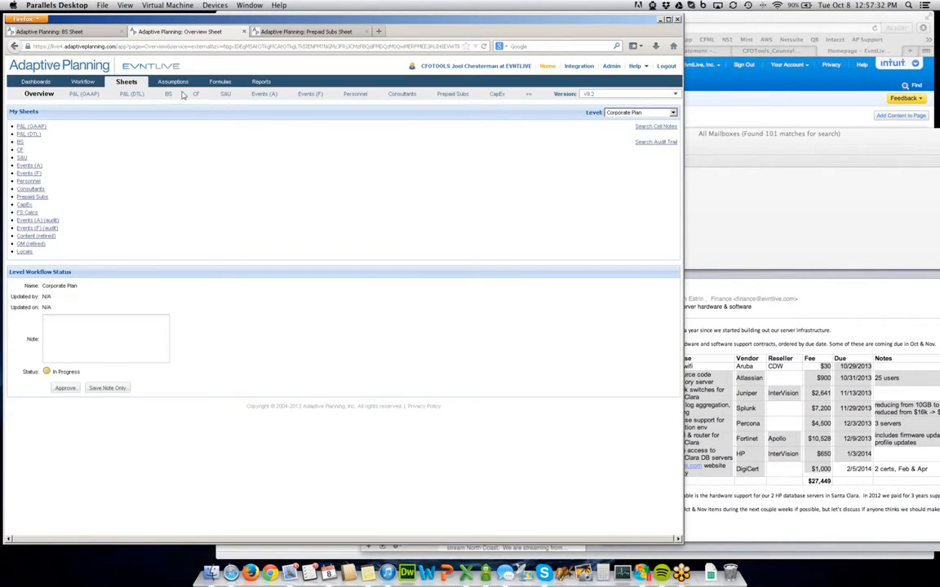
{"action": "left_click", "coordinate": [448, 96]}
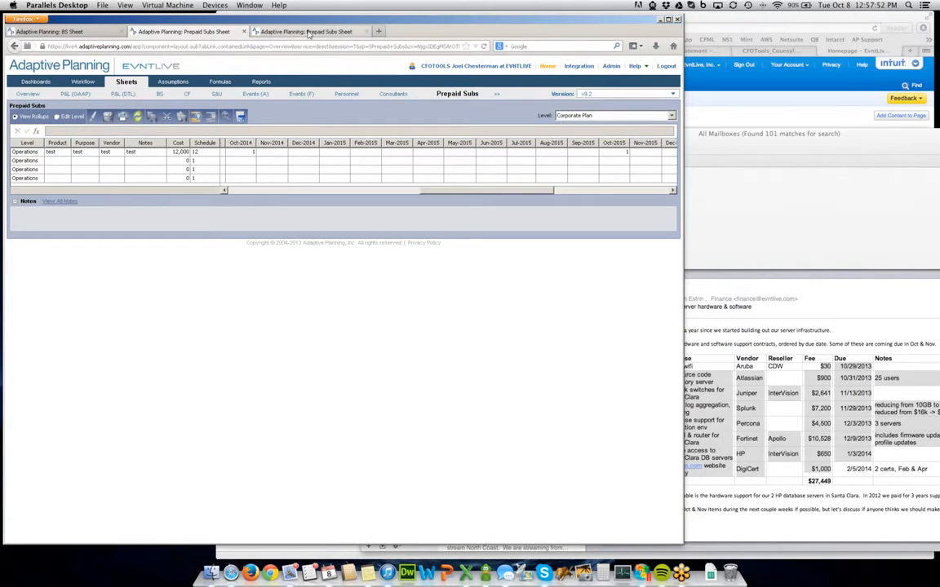
Step: Open the P&L (DTL) sheet and inspect the Sep-2013 formula of Expensed Equipment < $1000 under Equipment and related
{"action": "left_click", "coordinate": [121, 94]}
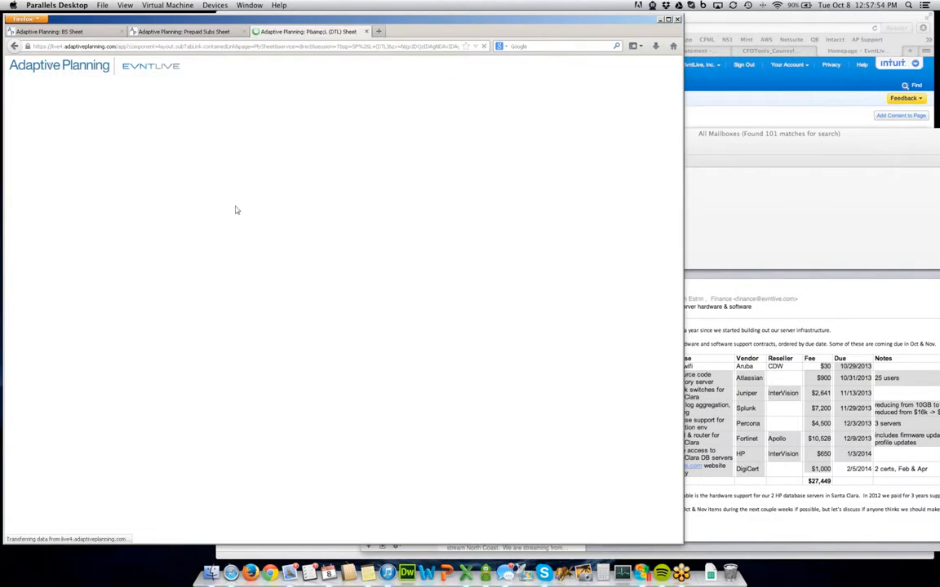
{"action": "left_click", "coordinate": [506, 574]}
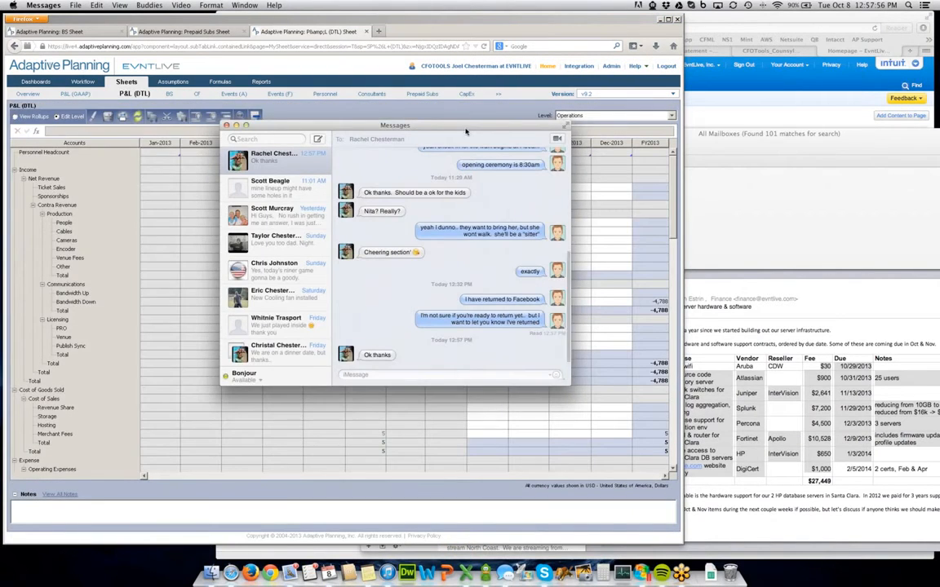
{"action": "key", "text": "super+w"}
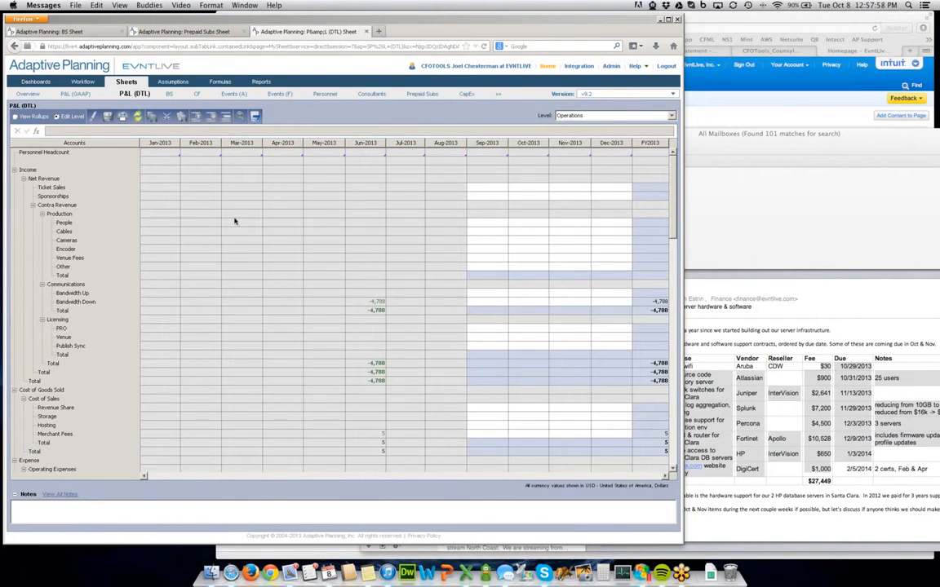
{"action": "left_click", "coordinate": [200, 356]}
{"action": "scroll", "coordinate": [214, 383], "scroll_direction": "down", "scroll_amount": 15}
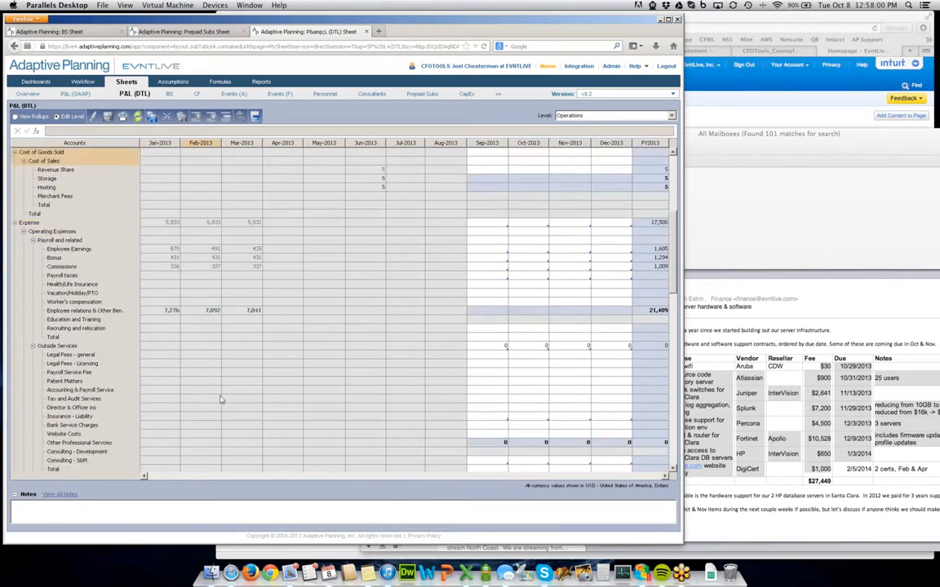
{"action": "scroll", "coordinate": [221, 397], "scroll_direction": "down", "scroll_amount": 10}
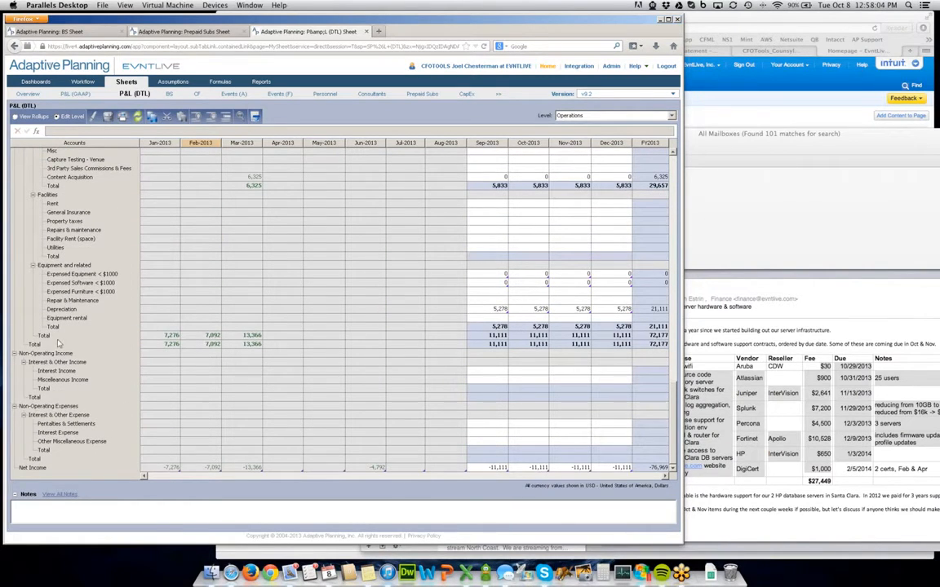
{"action": "scroll", "coordinate": [59, 341], "scroll_direction": "up", "scroll_amount": 1}
{"action": "left_click", "coordinate": [82, 295]}
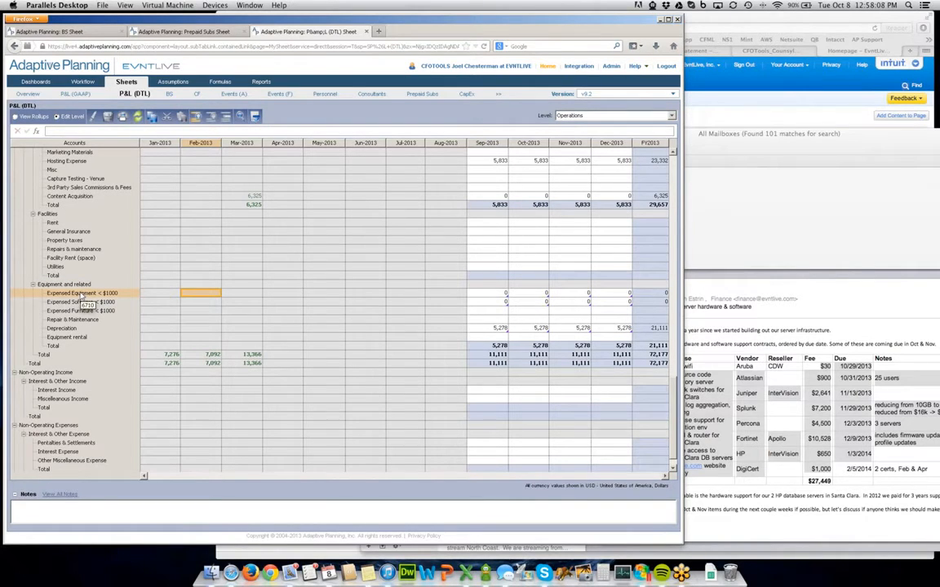
{"action": "left_click", "coordinate": [493, 294]}
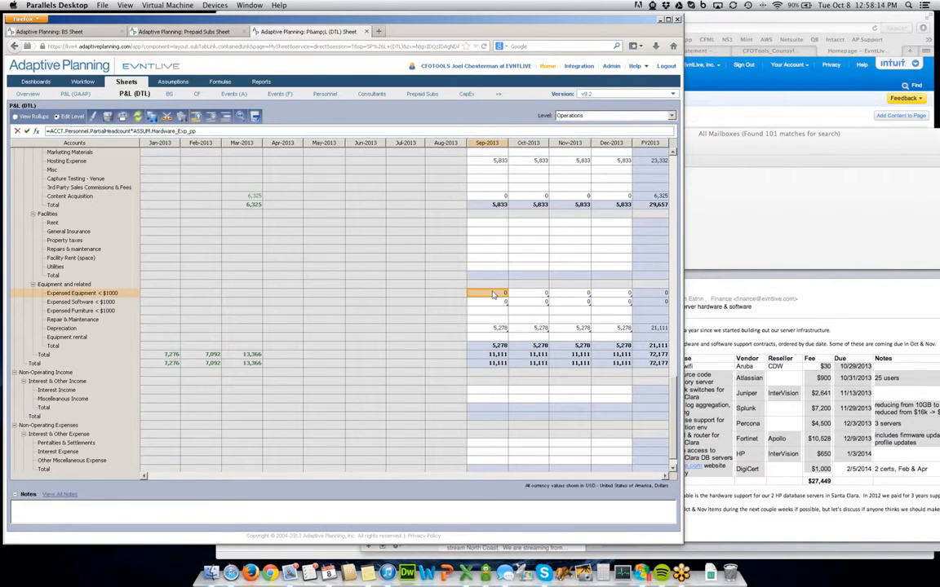
Step: Display Expensed Equipment < $1000 across all levels and check the Sep-2013 formulas of the Corporate Plan, US and Balance Sheet levels
{"action": "right_click", "coordinate": [98, 295]}
{"action": "left_click", "coordinate": [117, 300]}
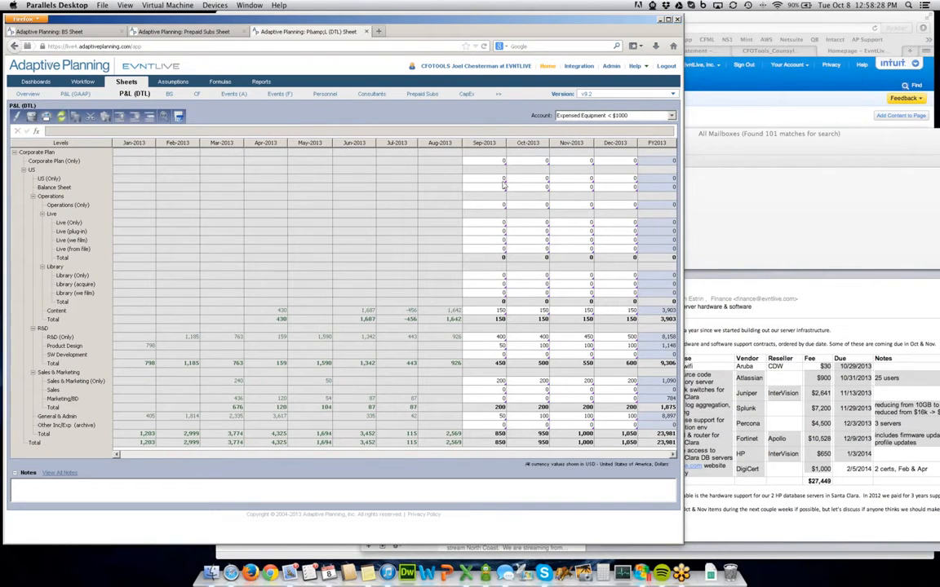
{"action": "left_click", "coordinate": [486, 162]}
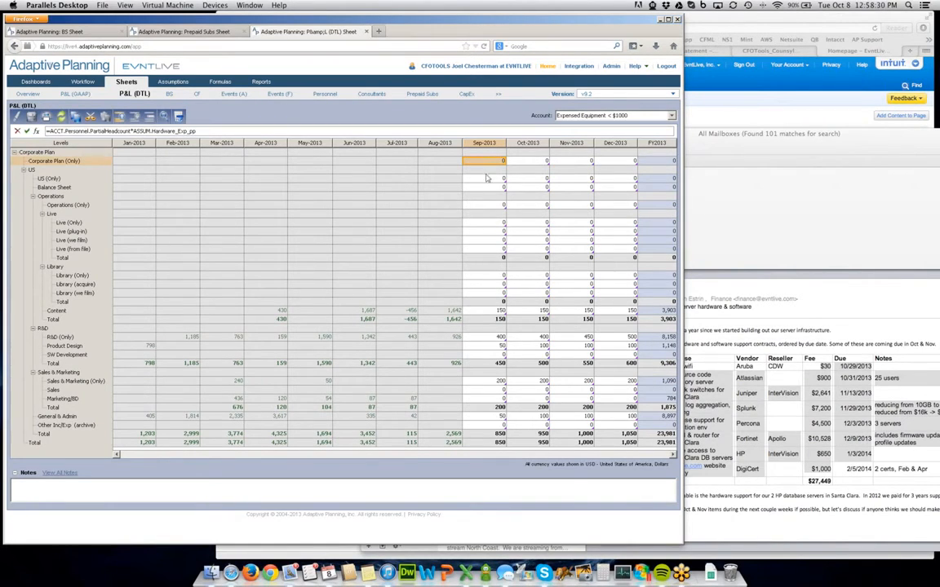
{"action": "left_click", "coordinate": [486, 179]}
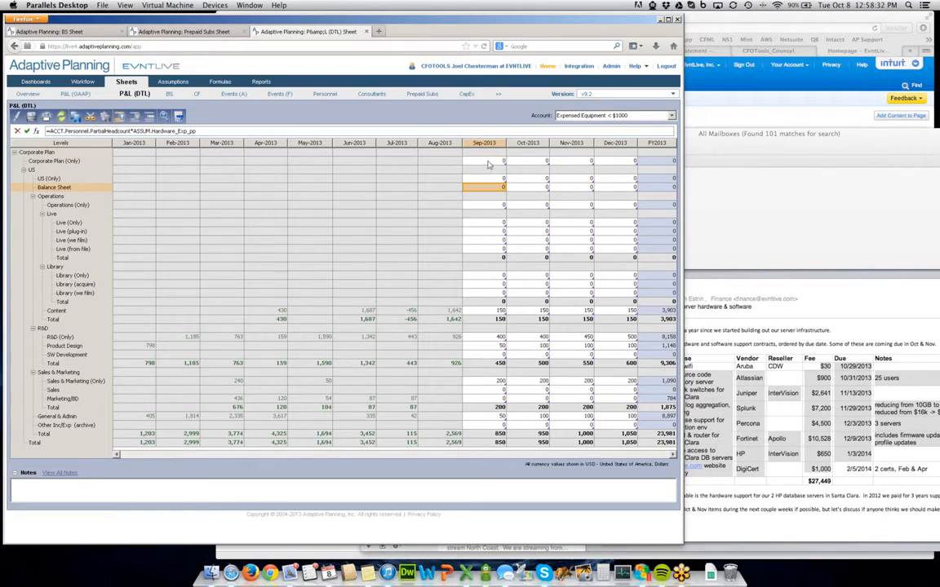
{"action": "left_click", "coordinate": [485, 187]}
Step: Open the shared formulas, search the accounts for 6710 and select 6710 - Expensed Equipment < $1000
{"action": "left_click", "coordinate": [221, 84]}
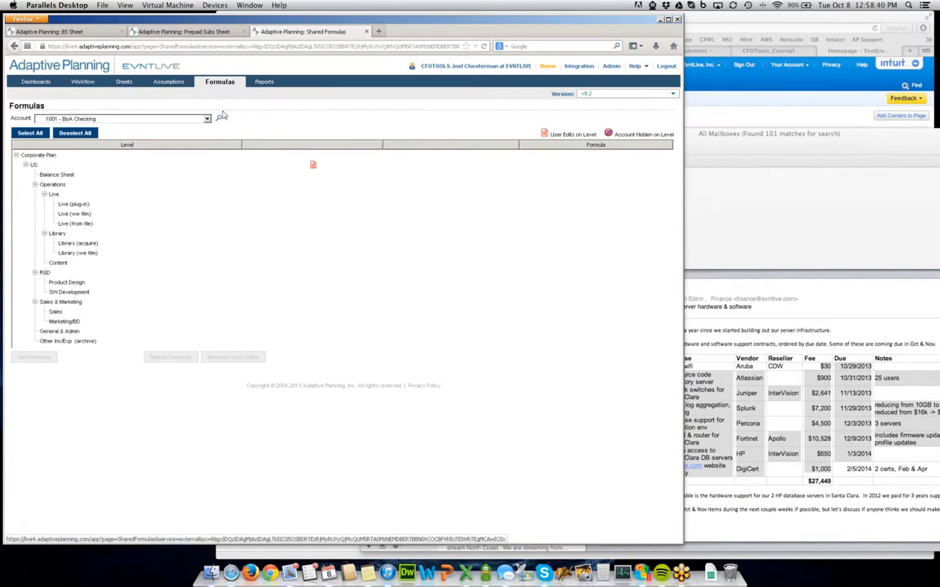
{"action": "left_click", "coordinate": [206, 119]}
{"action": "left_click", "coordinate": [243, 120]}
{"action": "type", "text": "6"}
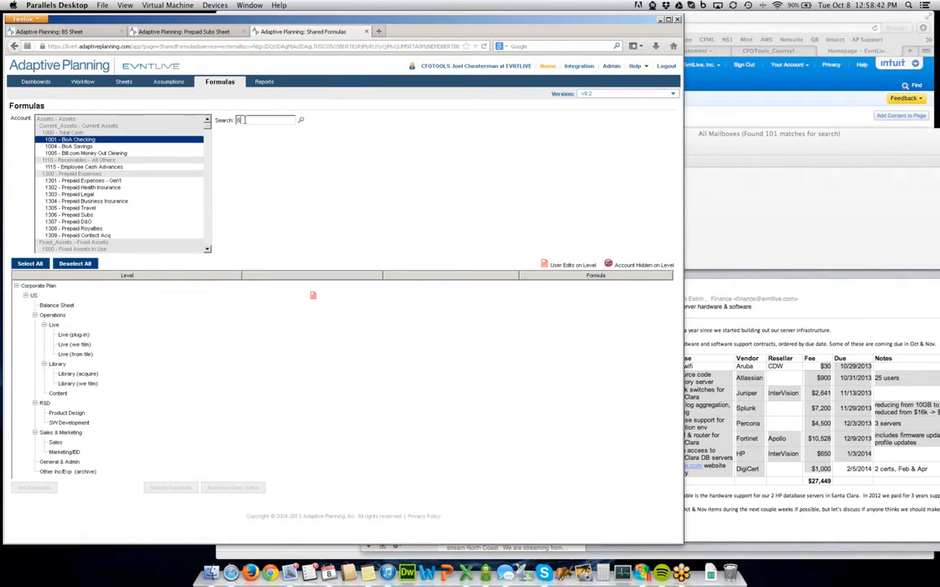
{"action": "type", "text": "710"}
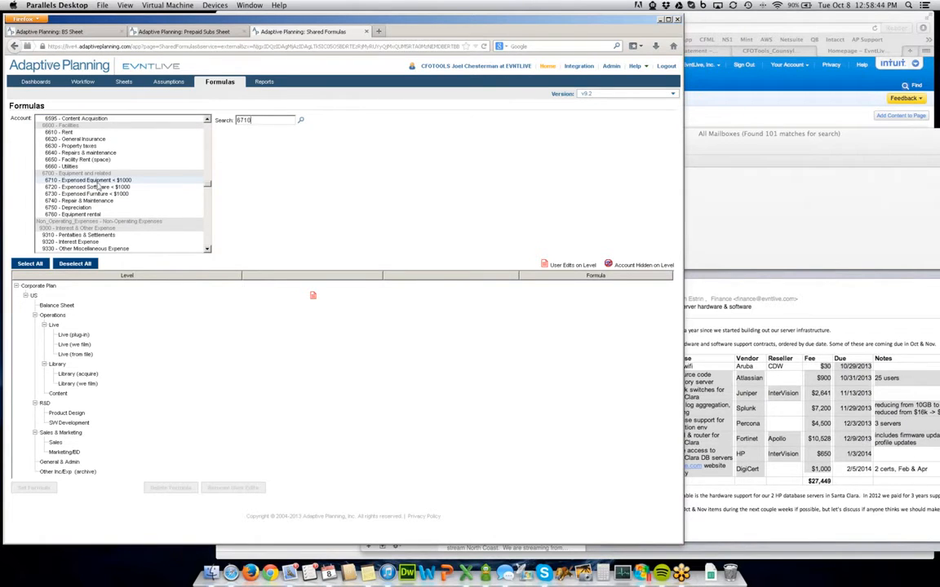
{"action": "left_click", "coordinate": [96, 180]}
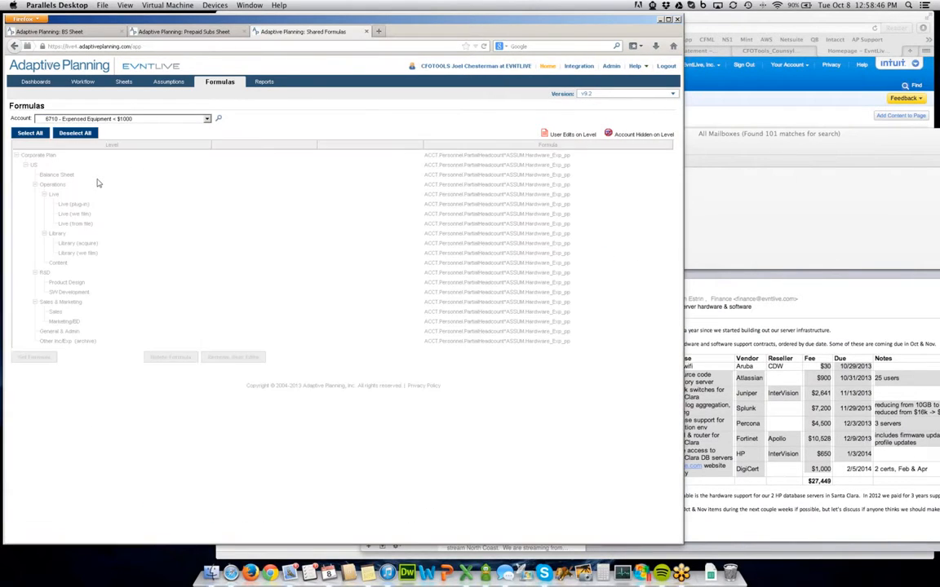
Step: Start a shared formula for all levels of 6710, enclosing the existing headcount-times-hardware expression in parentheses and adding a plus sign after it
{"action": "left_click", "coordinate": [30, 133]}
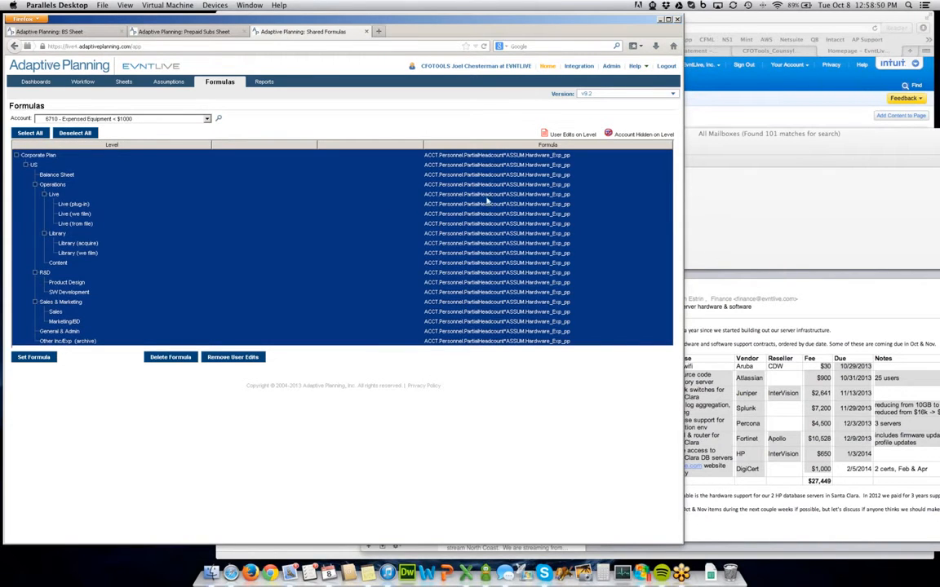
{"action": "left_click", "coordinate": [35, 358]}
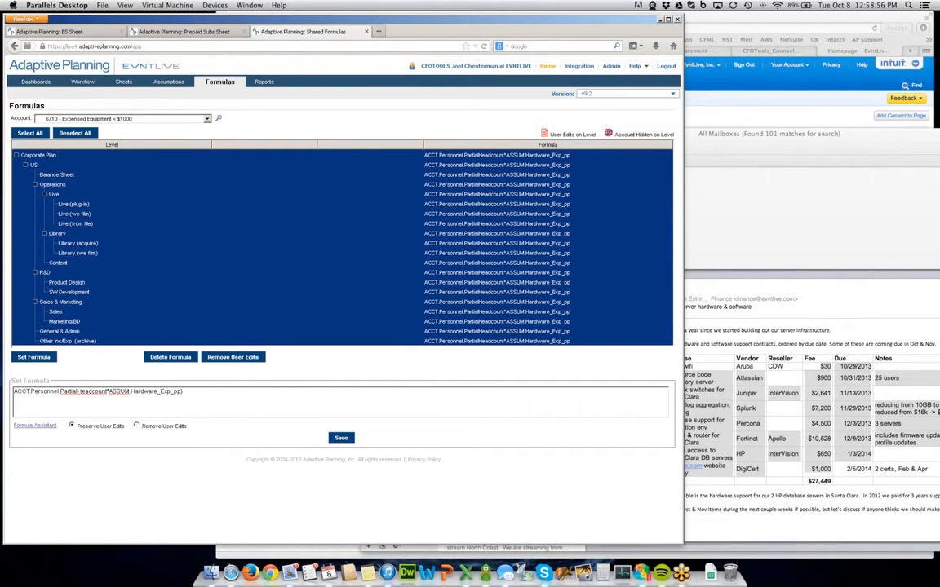
{"action": "left_click", "coordinate": [16, 393]}
{"action": "type", "text": "("}
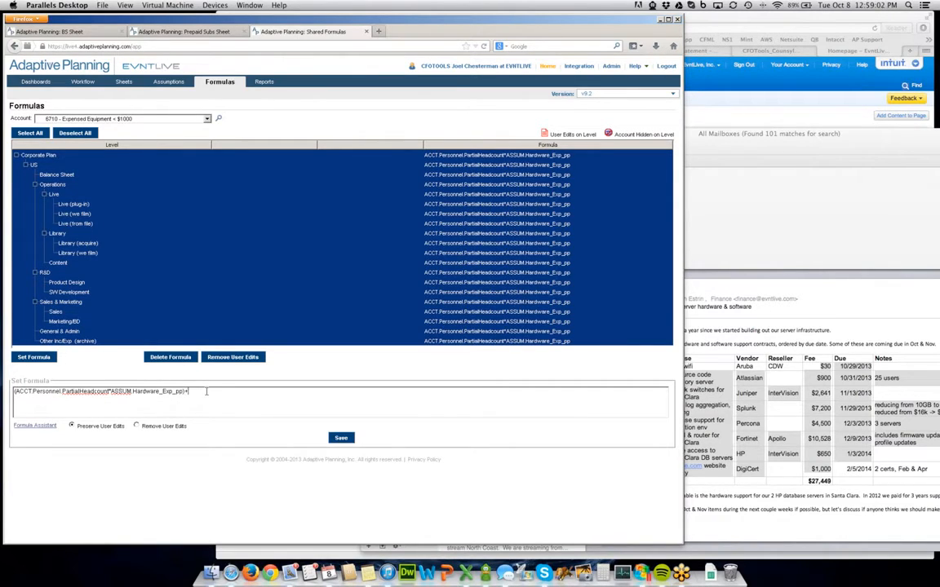
Step: Append the modeled account term ACCT.prepaid_subs.Expense to the 6710 formula with the Formula Assistant and save it for all selected levels
{"action": "left_click", "coordinate": [41, 426]}
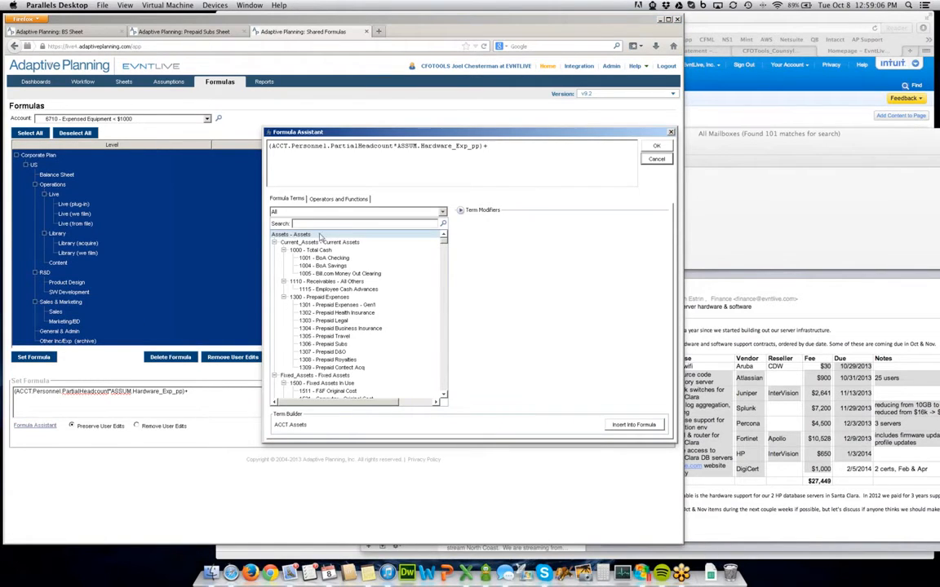
{"action": "left_click", "coordinate": [291, 212]}
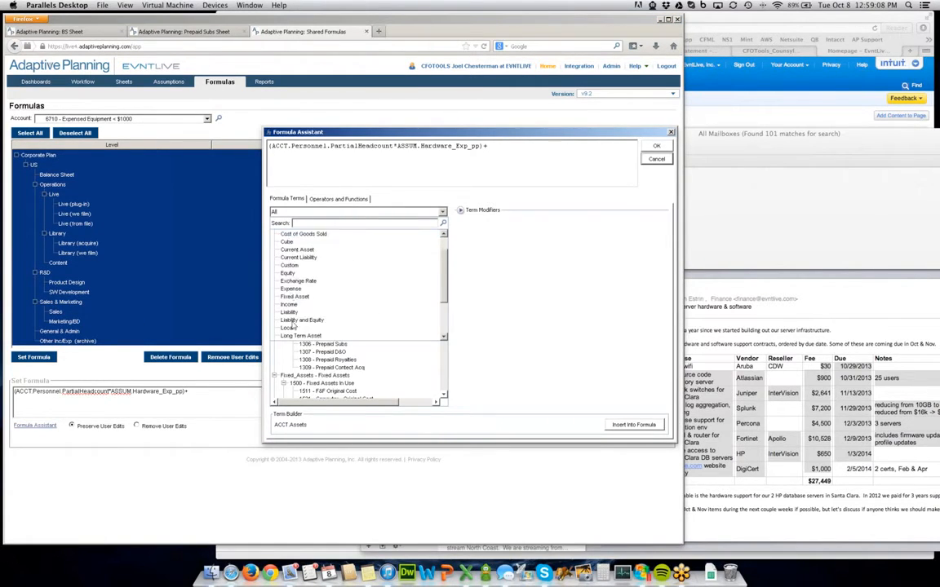
{"action": "scroll", "coordinate": [291, 322], "scroll_direction": "down", "scroll_amount": 3}
{"action": "left_click", "coordinate": [291, 299]}
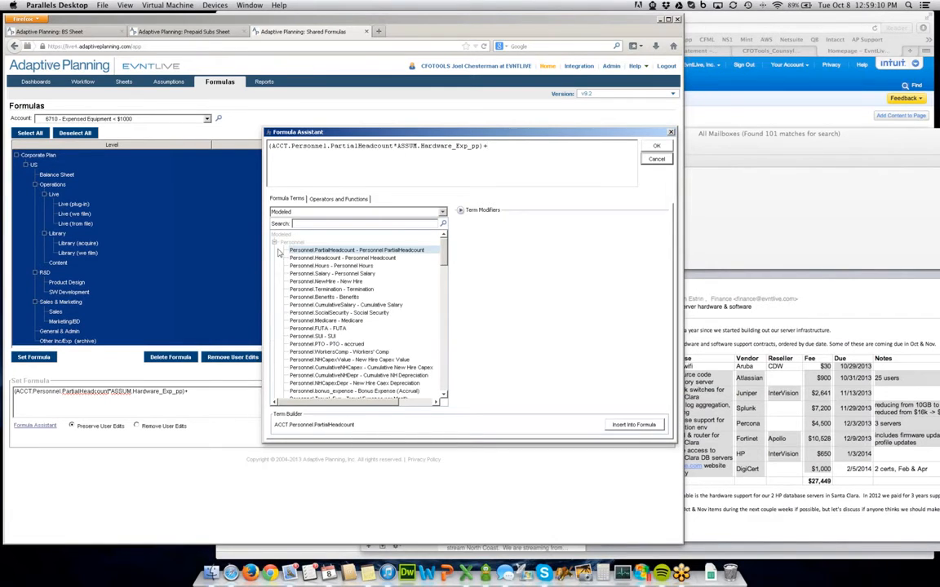
{"action": "scroll", "coordinate": [403, 367], "scroll_direction": "down", "scroll_amount": 10}
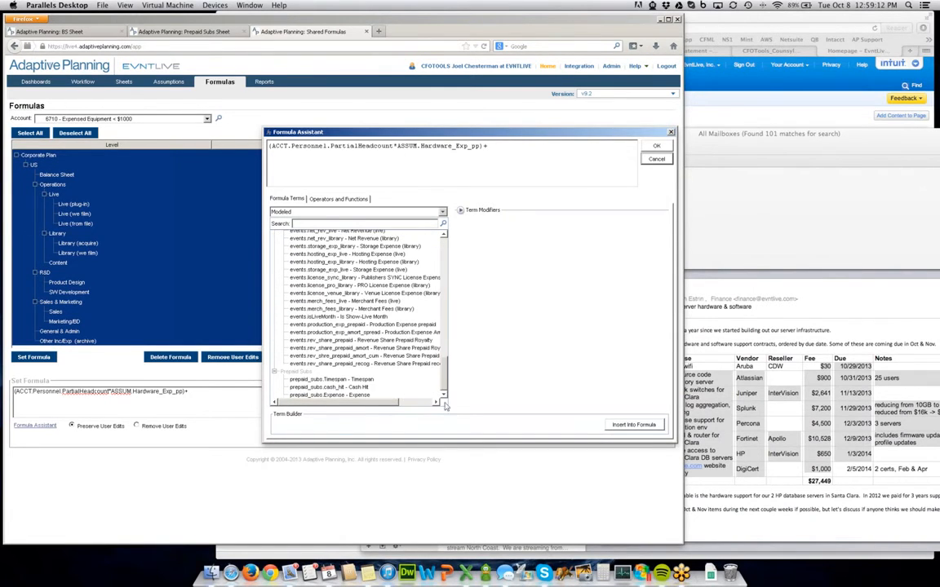
{"action": "left_click", "coordinate": [336, 396]}
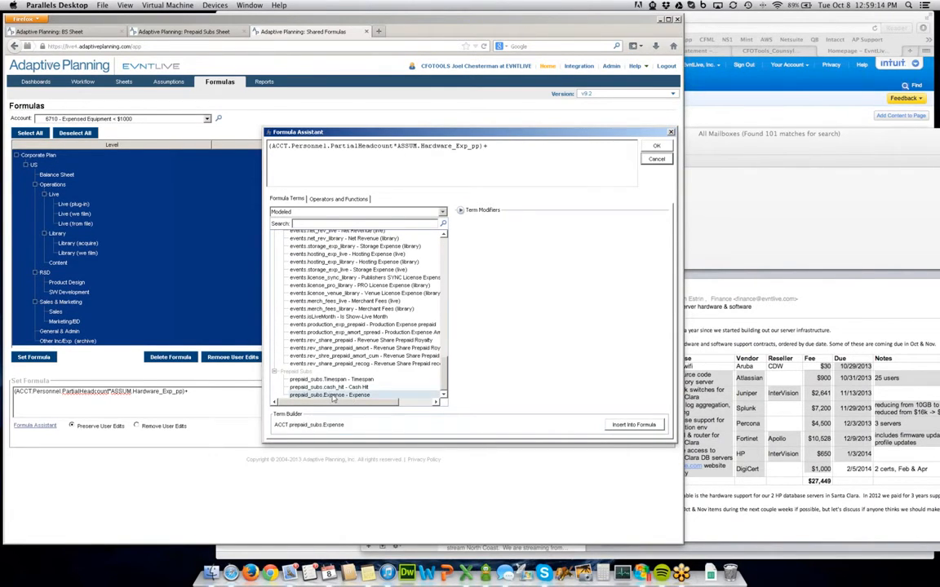
{"action": "left_click", "coordinate": [632, 425]}
{"action": "left_click", "coordinate": [656, 146]}
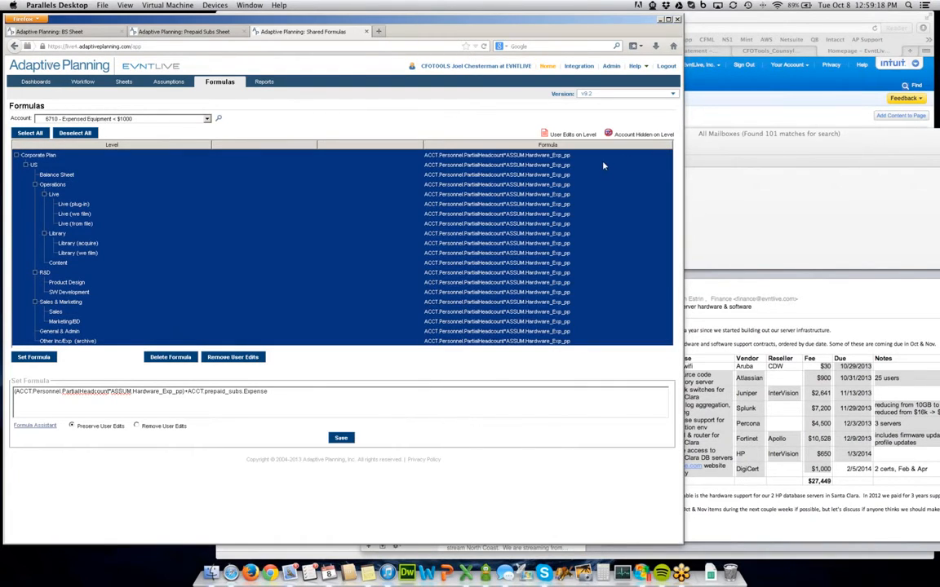
{"action": "left_click", "coordinate": [341, 439]}
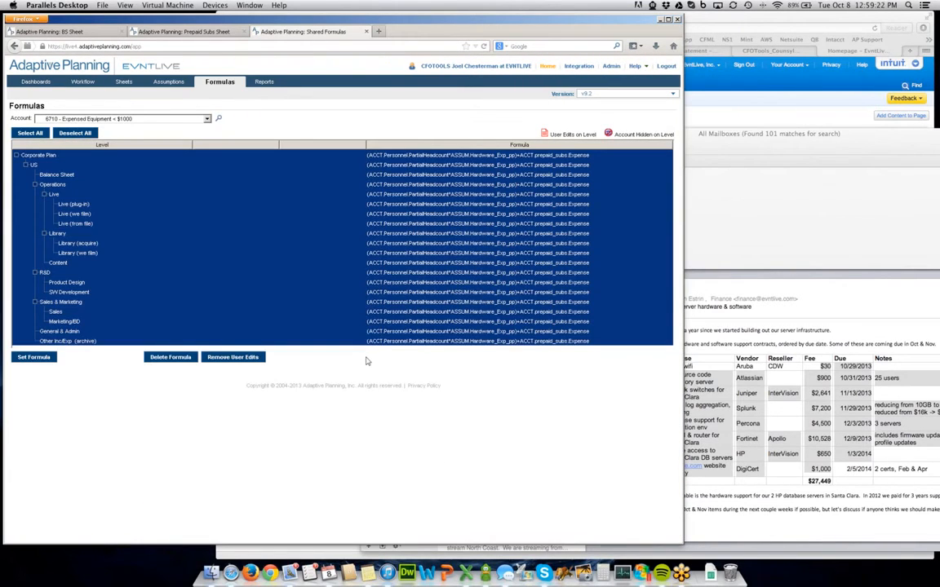
Step: Open the P&L (DTL) sheet at the Corporate Plan level and display the Equipment and related accounts
{"action": "left_click", "coordinate": [125, 82]}
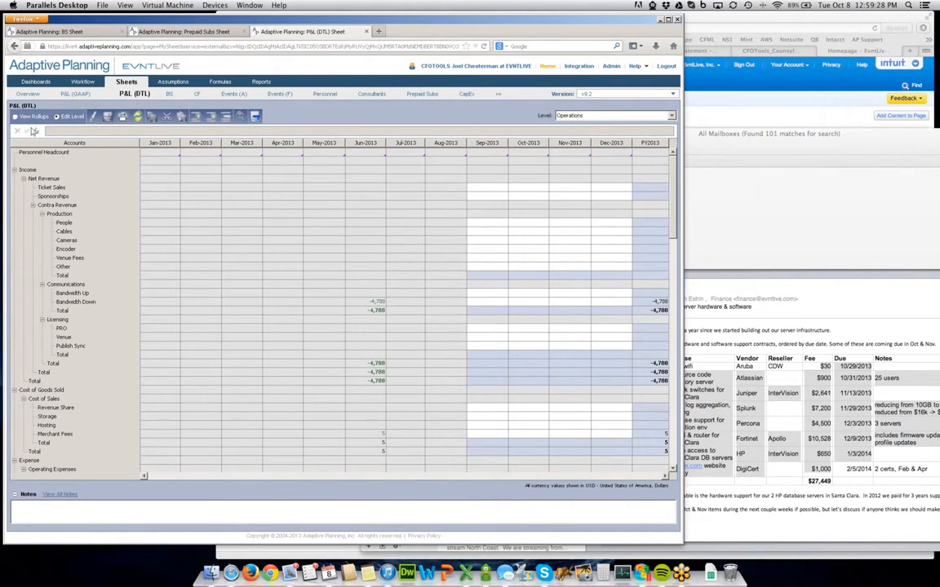
{"action": "left_click", "coordinate": [571, 116]}
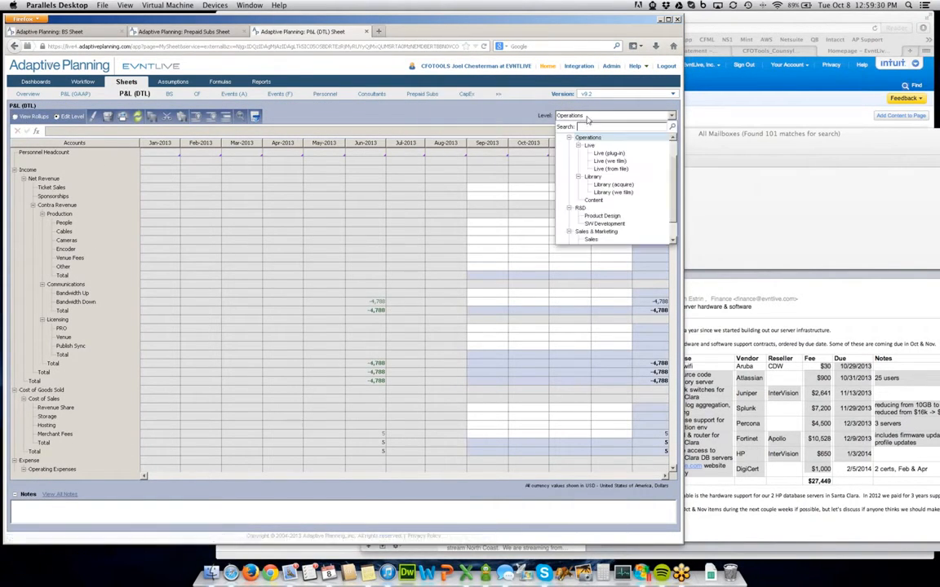
{"action": "left_click", "coordinate": [583, 144]}
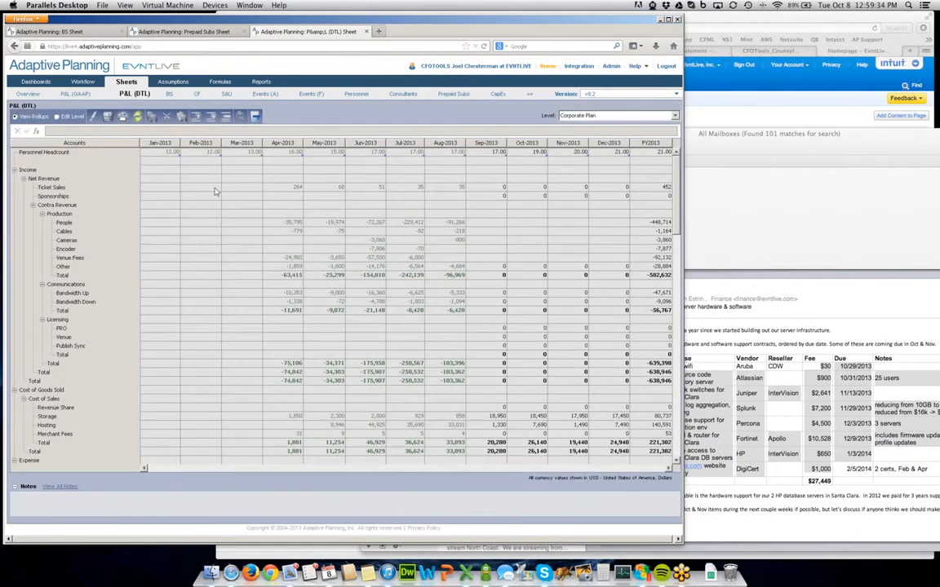
{"action": "scroll", "coordinate": [336, 392], "scroll_direction": "down", "scroll_amount": 15}
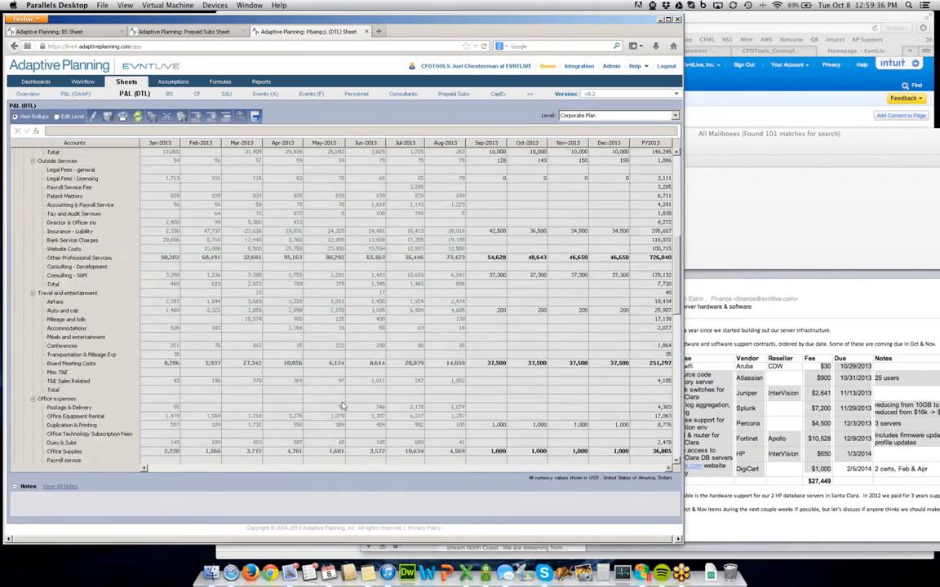
{"action": "scroll", "coordinate": [342, 405], "scroll_direction": "down", "scroll_amount": 5}
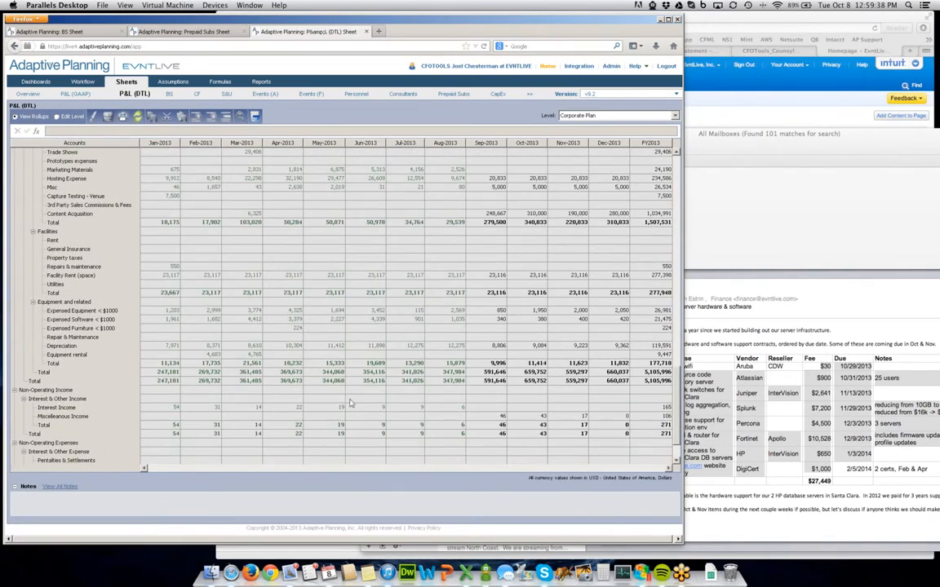
Step: Explore the Oct-2013 cell of Expensed Equipment < $1000, drilling through US and Operations to Operations (Only), and close the explorer
{"action": "left_click", "coordinate": [530, 311]}
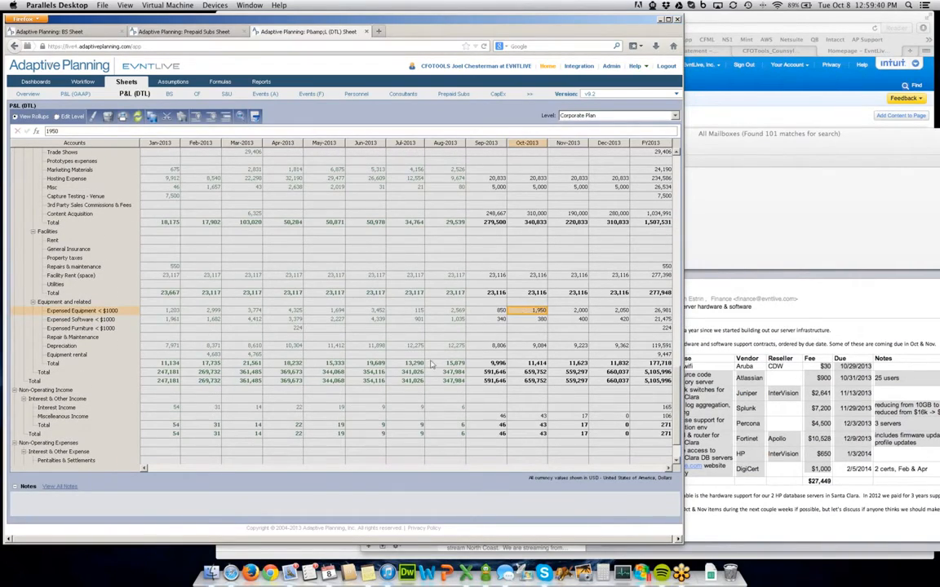
{"action": "right_click", "coordinate": [530, 316]}
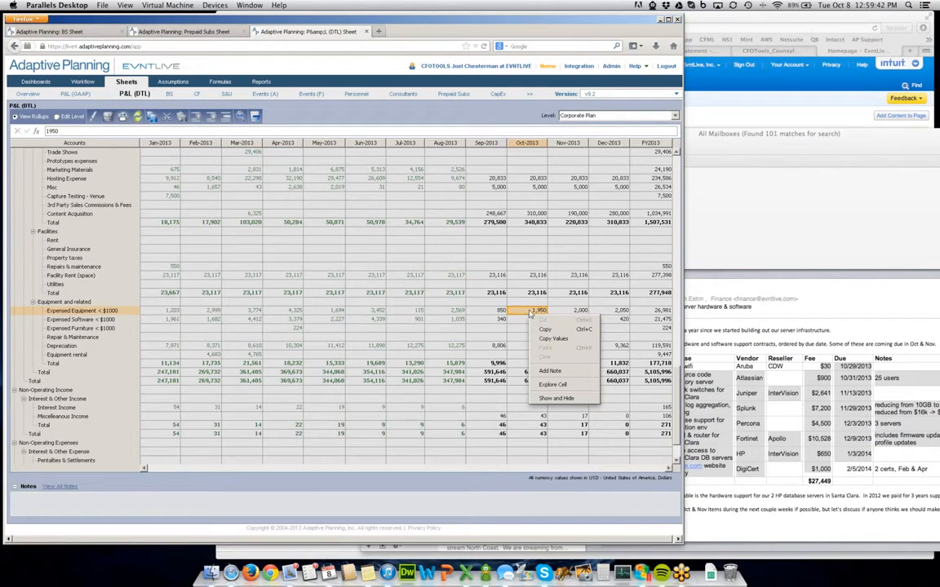
{"action": "left_click", "coordinate": [553, 385]}
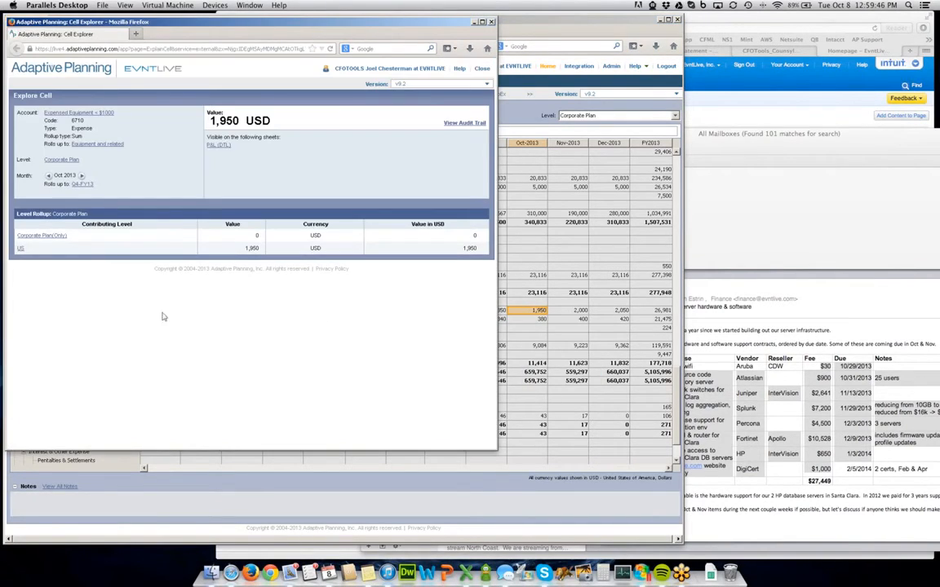
{"action": "left_click", "coordinate": [20, 248]}
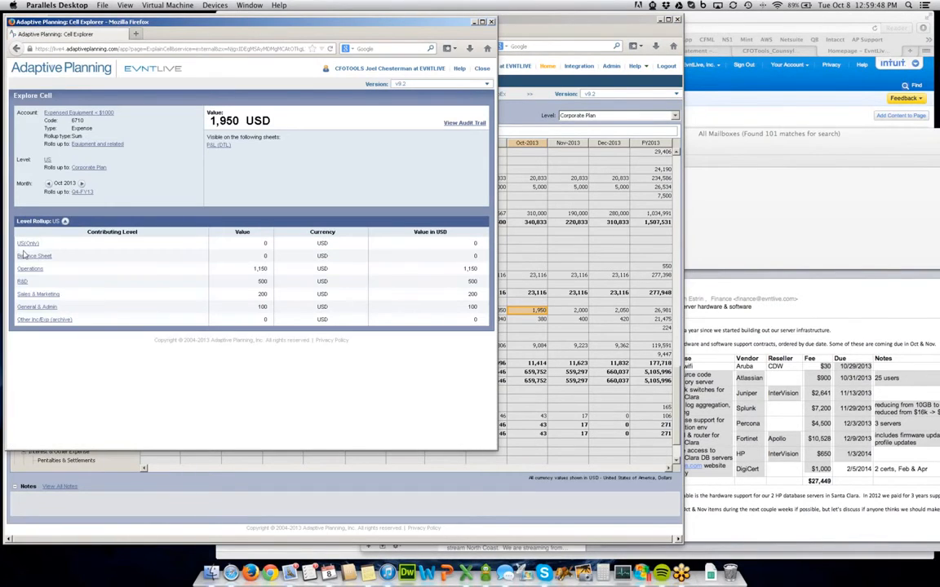
{"action": "left_click", "coordinate": [34, 270]}
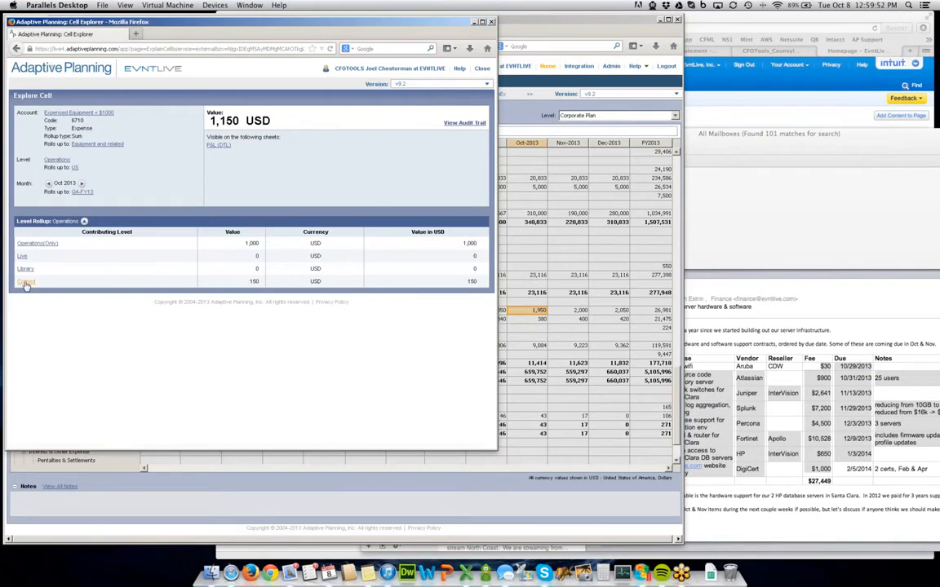
{"action": "left_click", "coordinate": [35, 244]}
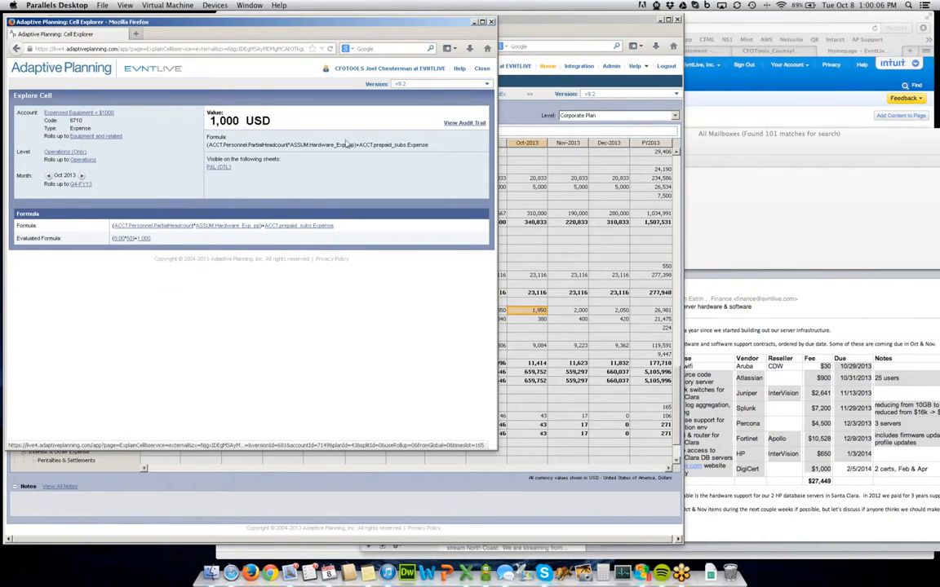
{"action": "left_click", "coordinate": [491, 22]}
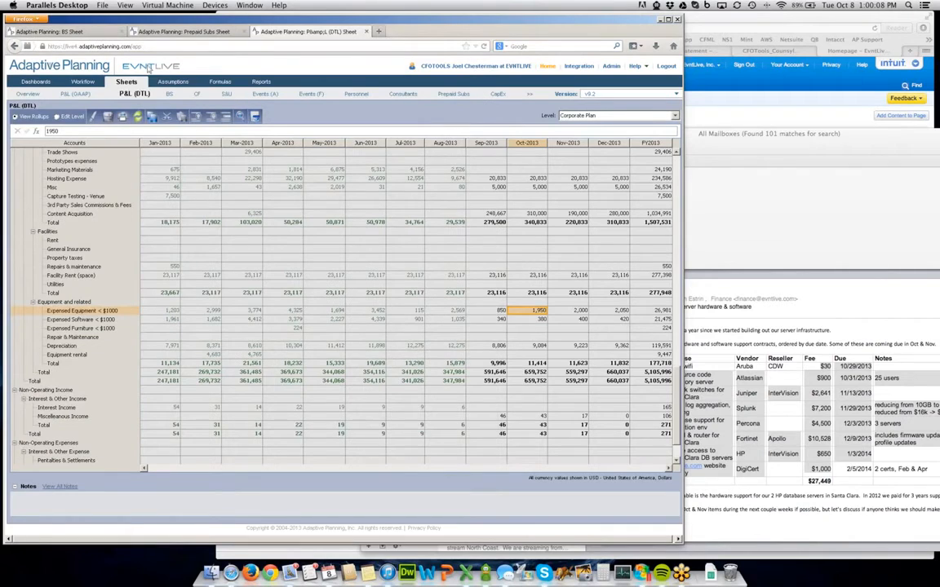
Step: On the BS sheet, view Prepaid Subs by level, expand US and inspect the Sep-2013 cell of US (Only)
{"action": "left_click", "coordinate": [98, 32]}
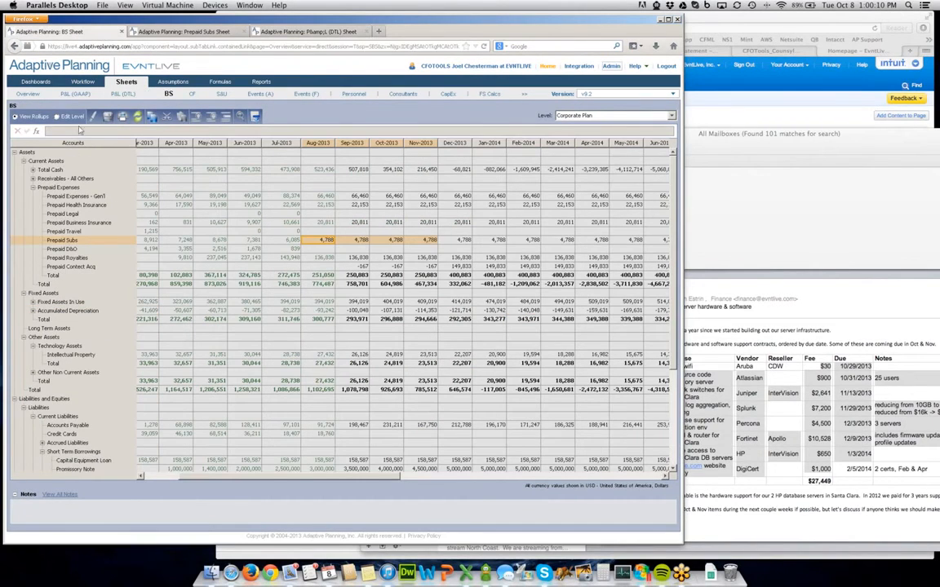
{"action": "left_click", "coordinate": [70, 242]}
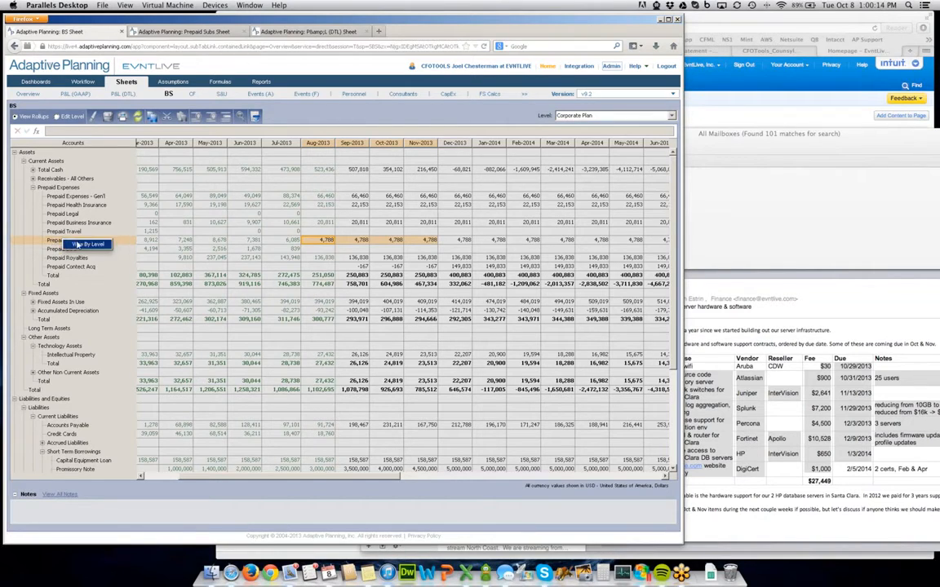
{"action": "left_click", "coordinate": [76, 244]}
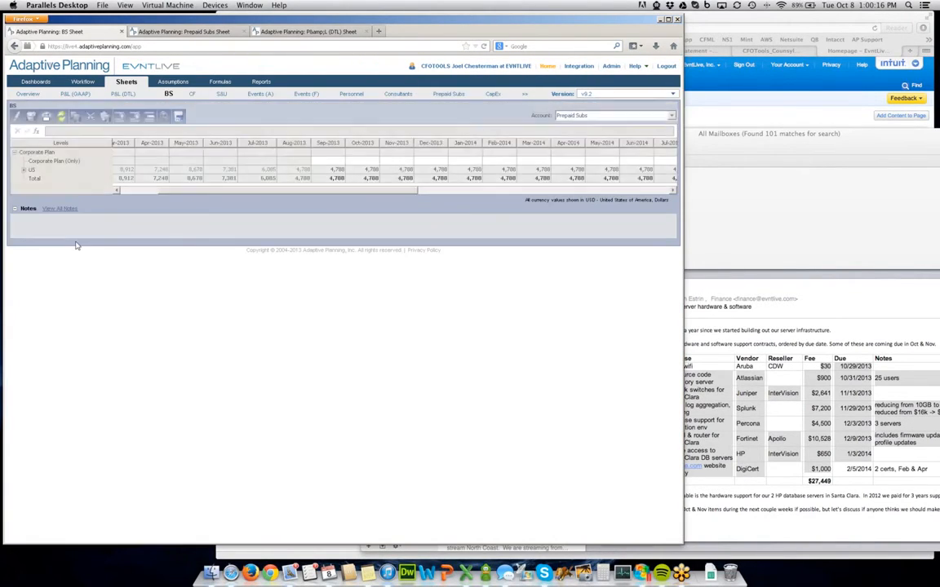
{"action": "left_click", "coordinate": [24, 170]}
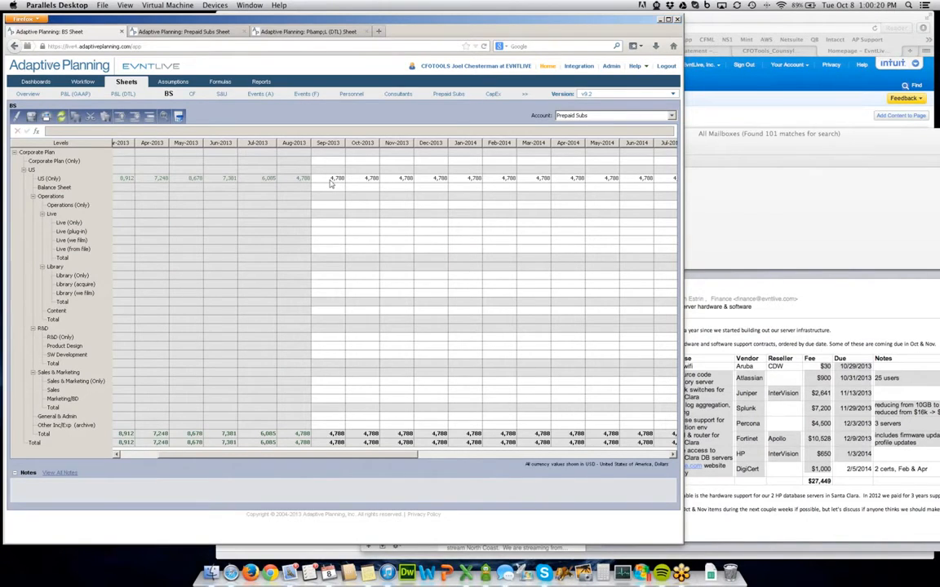
{"action": "left_click", "coordinate": [332, 180]}
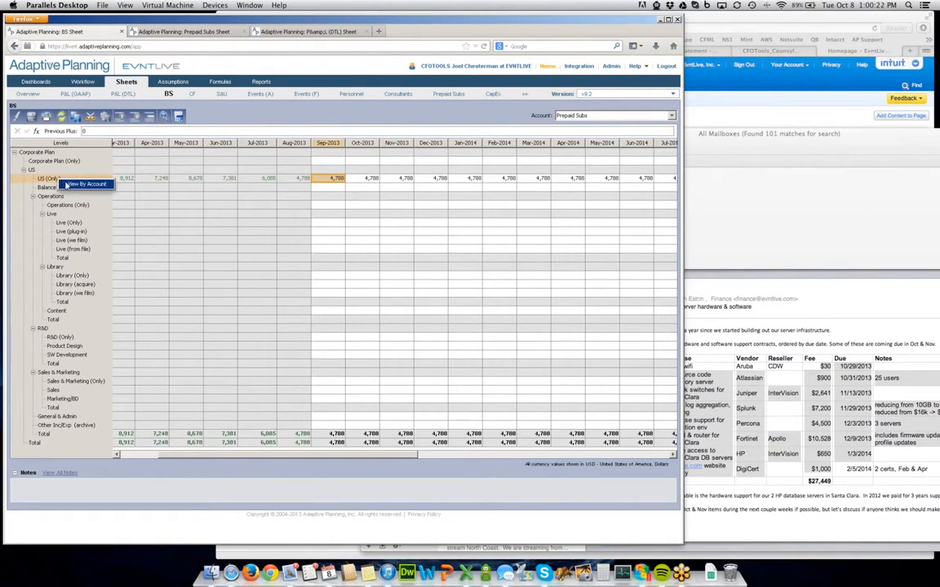
Step: View the US level by account, expand Prepaid Expenses and examine both terms of the Sep-2013 Prepaid Royalties formula
{"action": "left_click", "coordinate": [59, 178]}
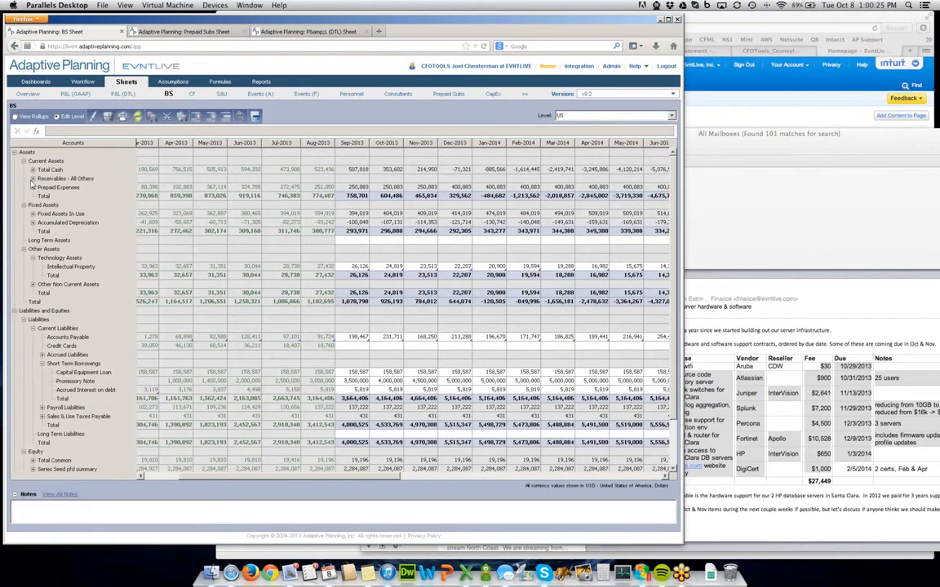
{"action": "left_click", "coordinate": [33, 187]}
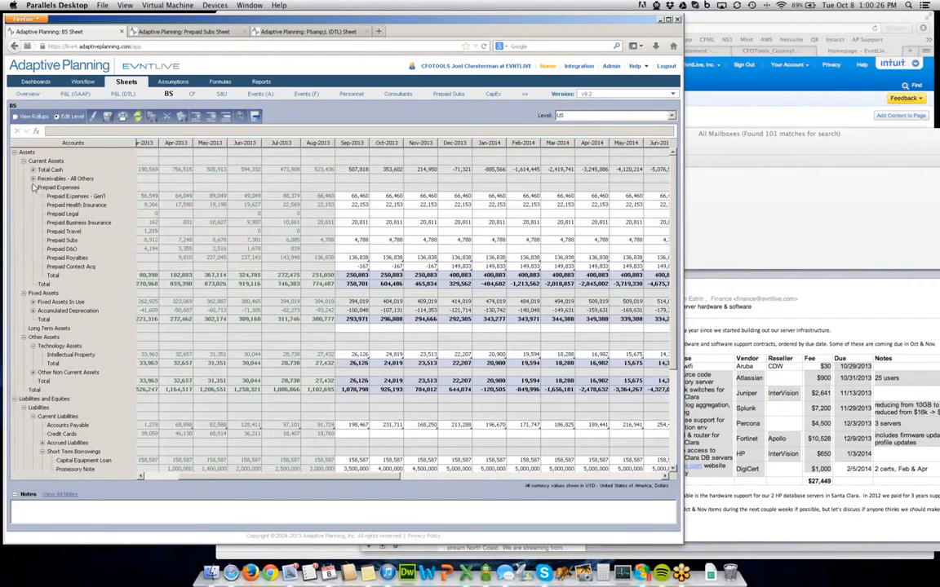
{"action": "left_click", "coordinate": [355, 258]}
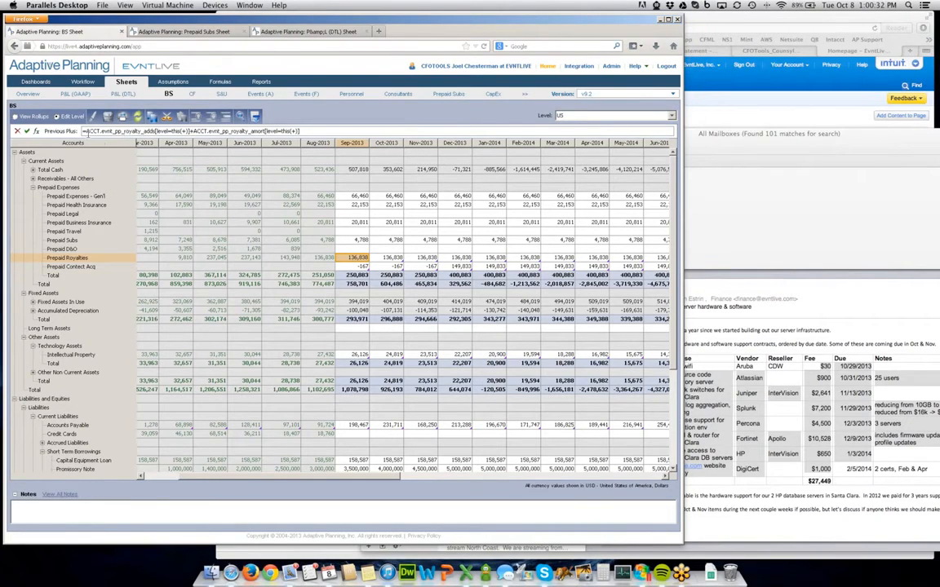
{"action": "left_click_drag", "start_coordinate": [83, 131], "coordinate": [186, 130]}
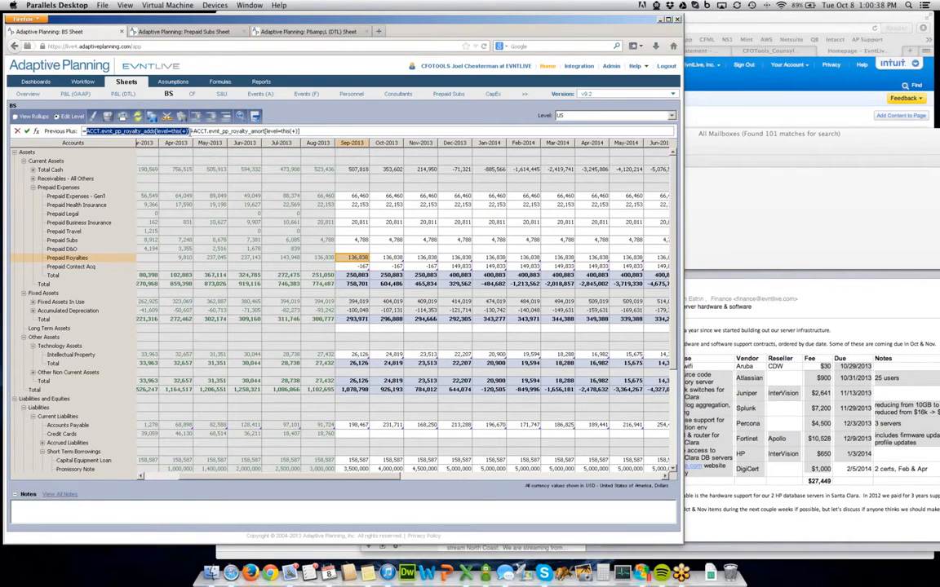
{"action": "left_click_drag", "start_coordinate": [190, 130], "coordinate": [328, 131]}
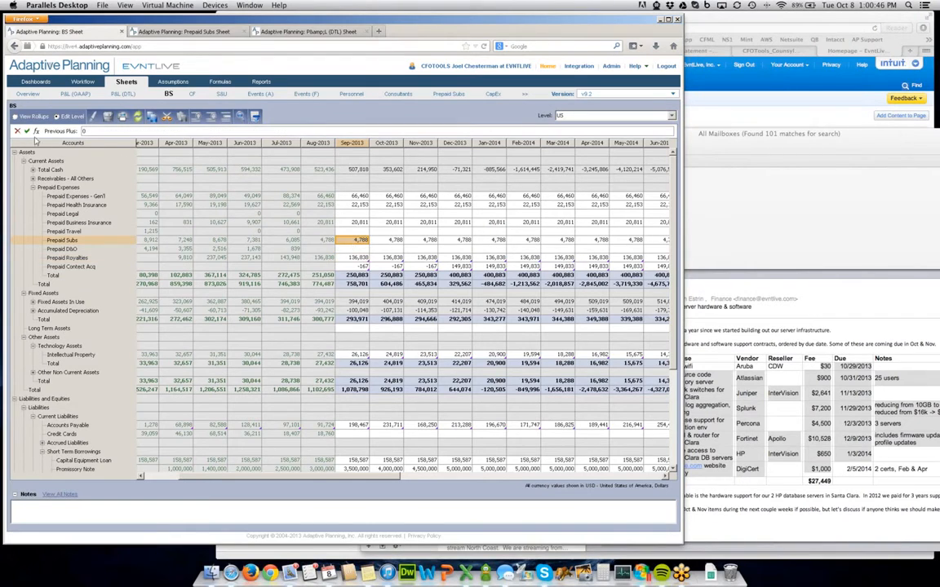
Step: Build the Sep-2013 Prepaid Subs formula from the modeled accounts as ACCT.prepaid_subs.cash_hit-ACCT.prepaid_subs.Expense
{"action": "left_click", "coordinate": [36, 131]}
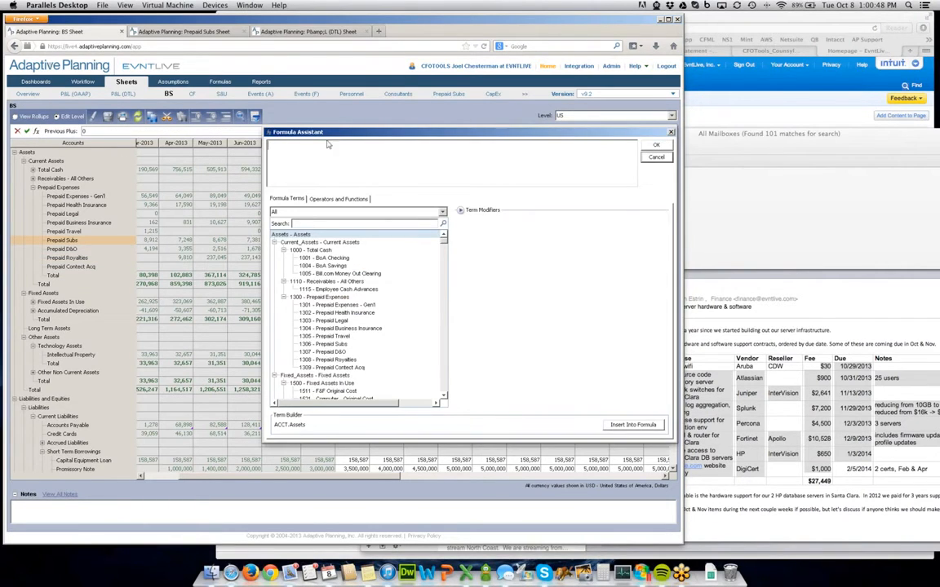
{"action": "left_click_drag", "start_coordinate": [341, 133], "coordinate": [507, 112]}
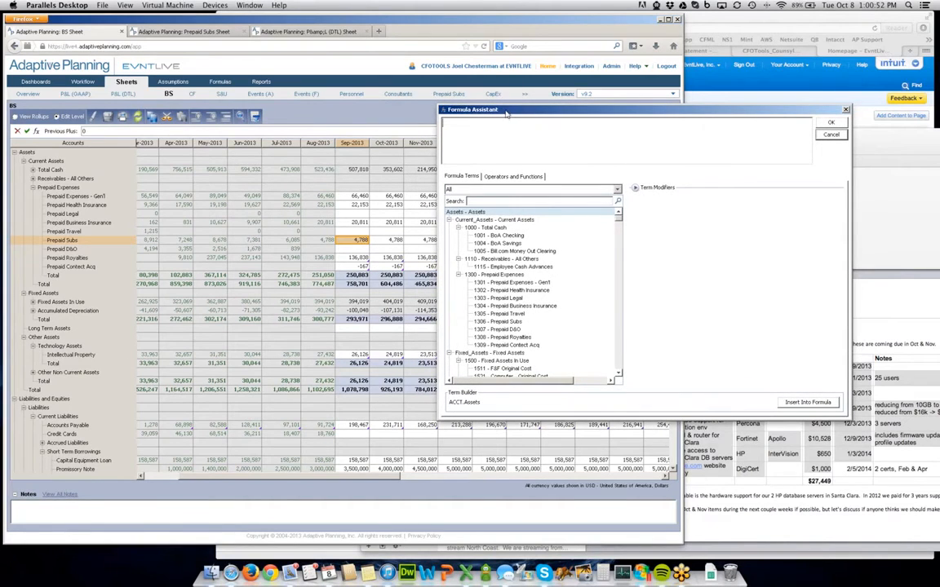
{"action": "left_click", "coordinate": [466, 191]}
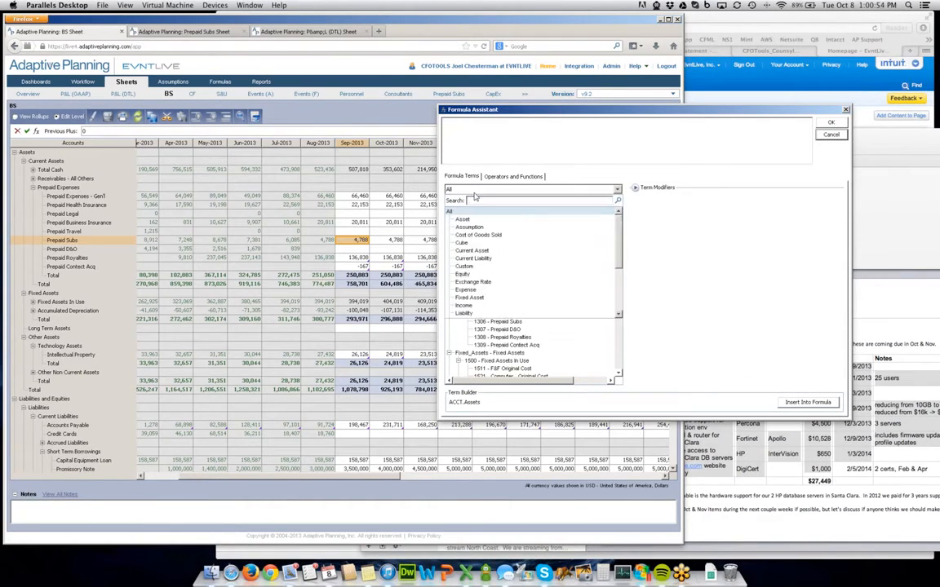
{"action": "scroll", "coordinate": [619, 240], "scroll_direction": "down", "scroll_amount": 4}
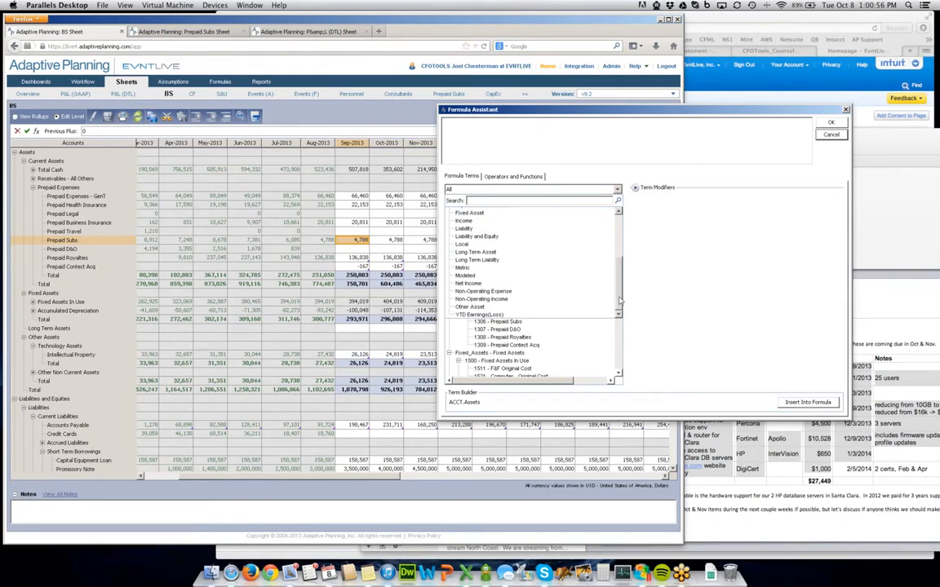
{"action": "left_click", "coordinate": [469, 277]}
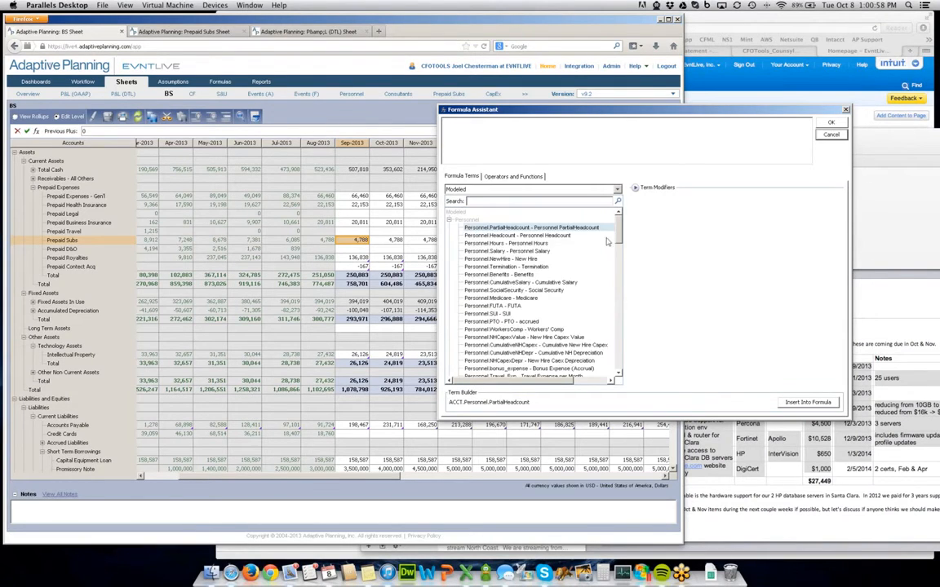
{"action": "left_click_drag", "start_coordinate": [618, 229], "coordinate": [617, 386]}
{"action": "left_click", "coordinate": [504, 366]}
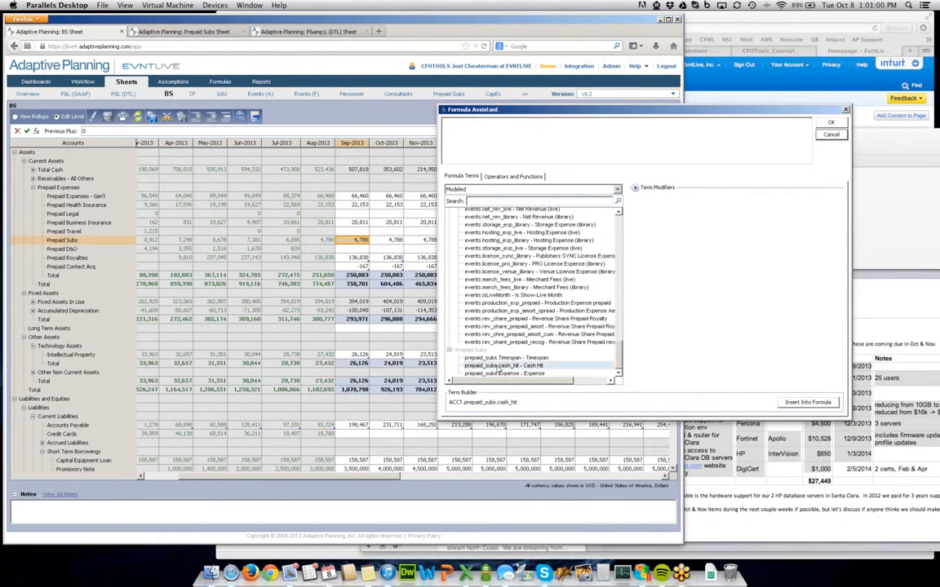
{"action": "left_click", "coordinate": [806, 402]}
{"action": "left_click", "coordinate": [540, 375]}
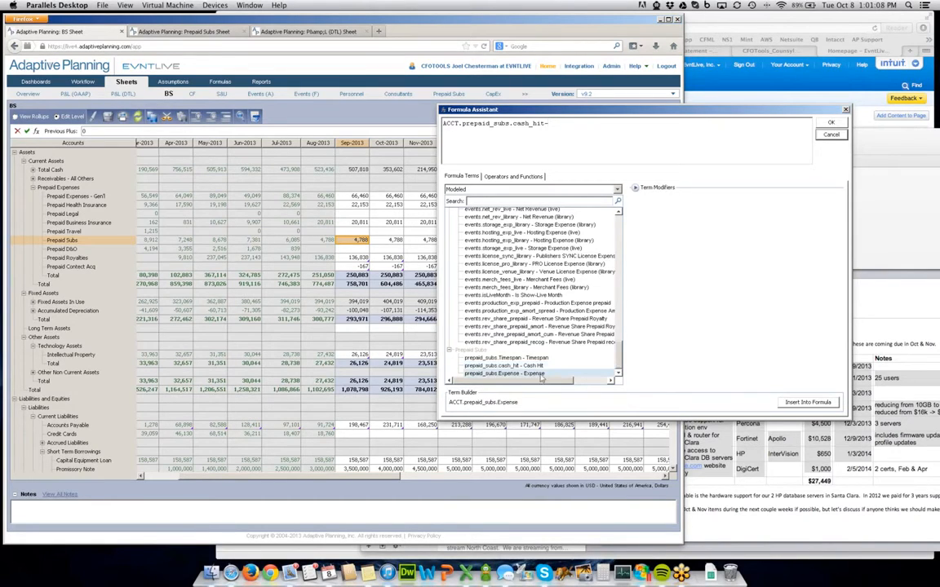
{"action": "left_click", "coordinate": [808, 402]}
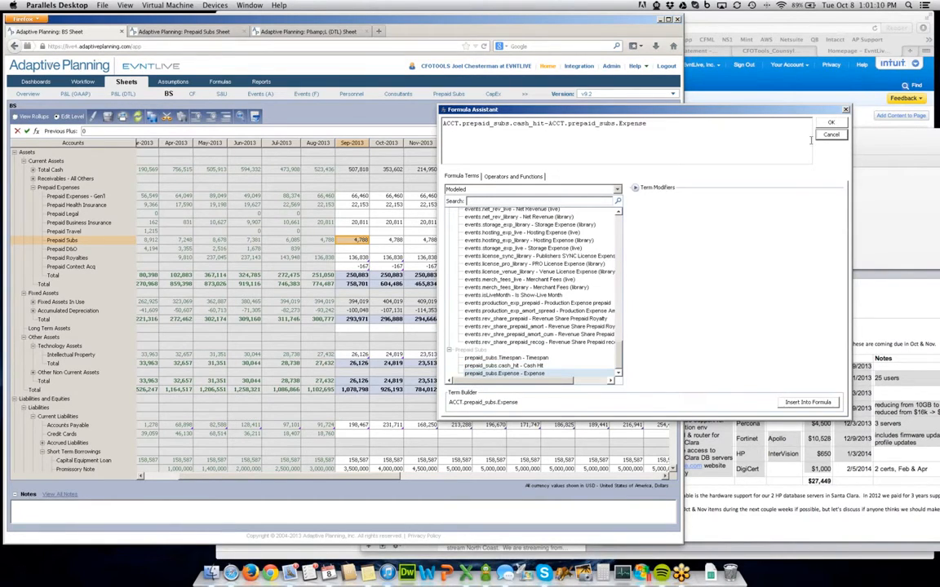
{"action": "left_click", "coordinate": [831, 123]}
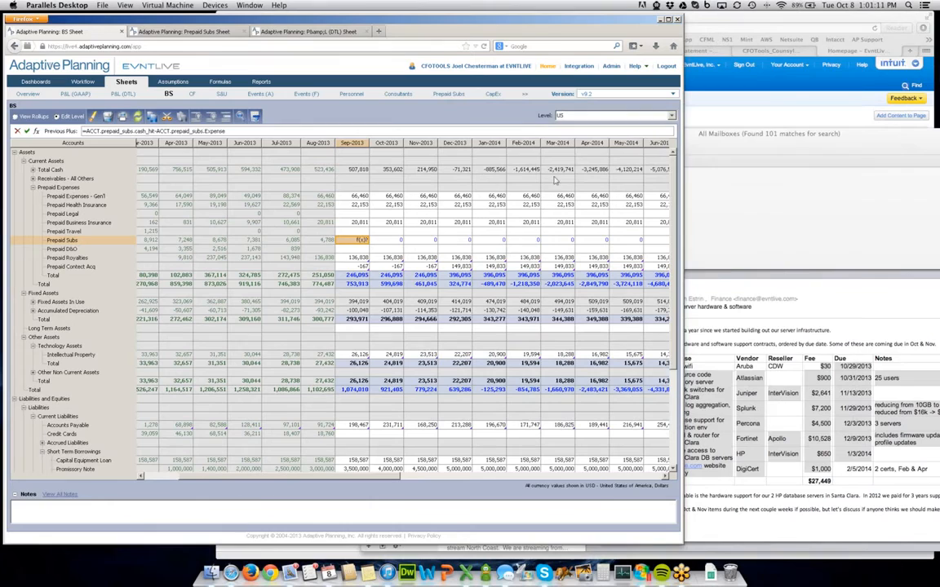
Step: Copy the Sep-2013 Prepaid Subs formula forward to the end and save the BS sheet
{"action": "right_click", "coordinate": [364, 241]}
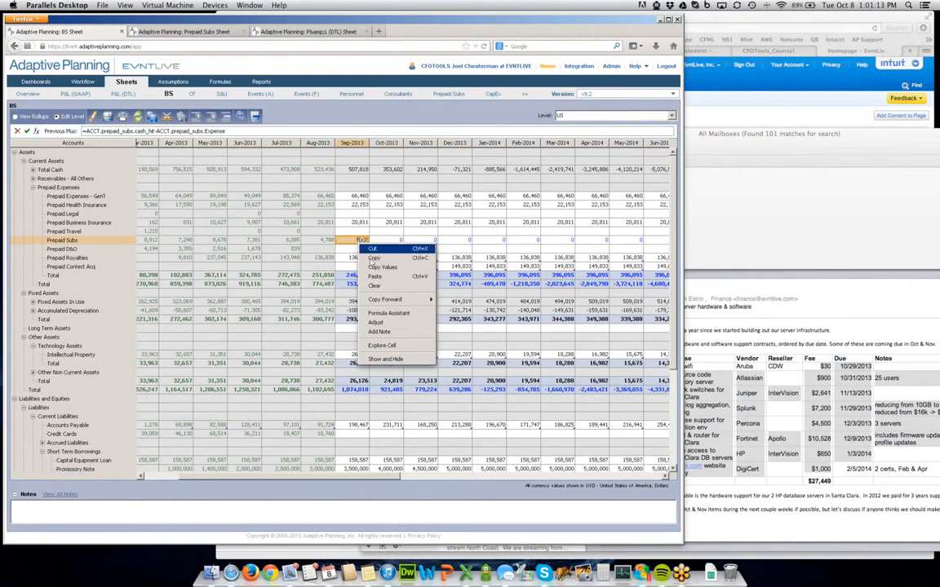
{"action": "mouse_move", "coordinate": [395, 300]}
{"action": "left_click", "coordinate": [454, 300]}
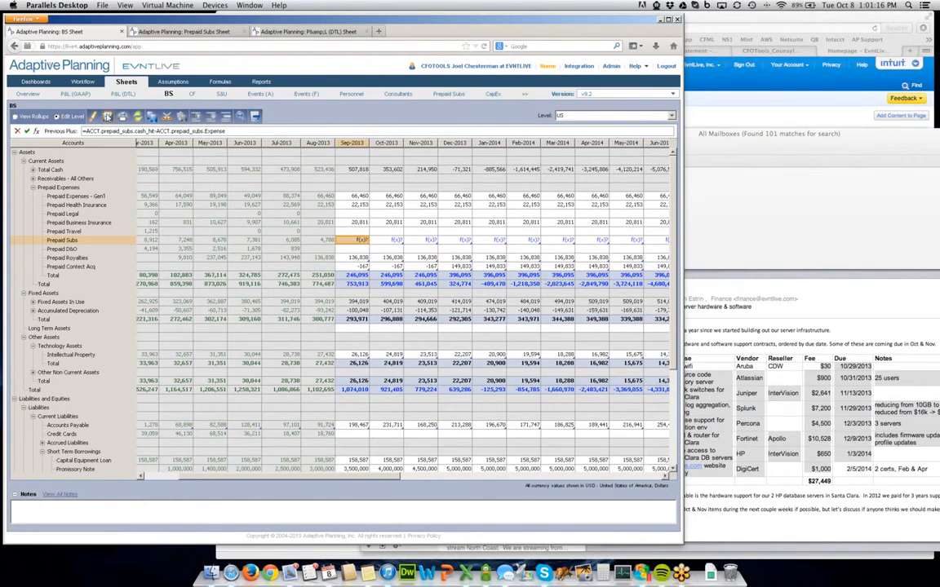
{"action": "left_click", "coordinate": [107, 117]}
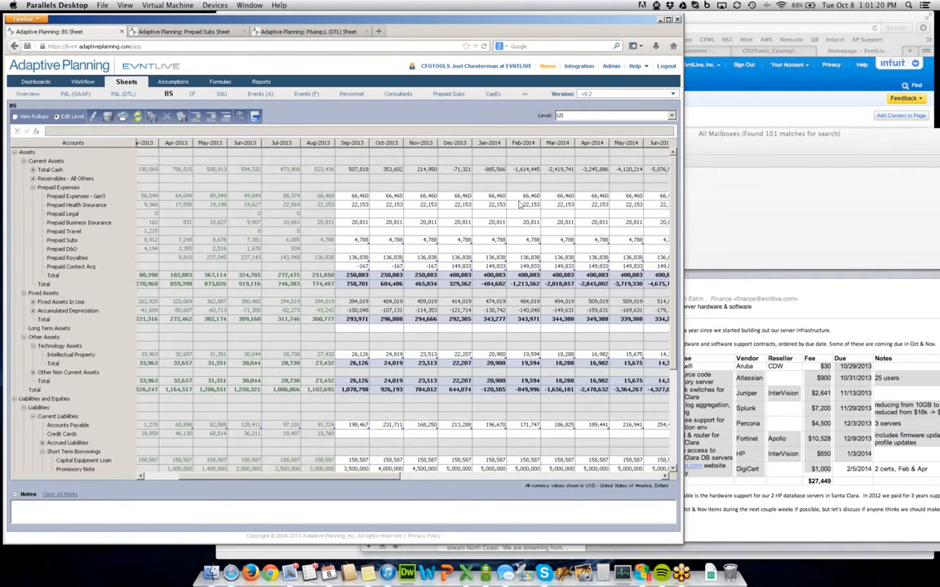
Step: Check the Prepaid Subs balances and formula on the BS sheet month by month, from Jan-2013 through Apr-2015
{"action": "left_click", "coordinate": [358, 242]}
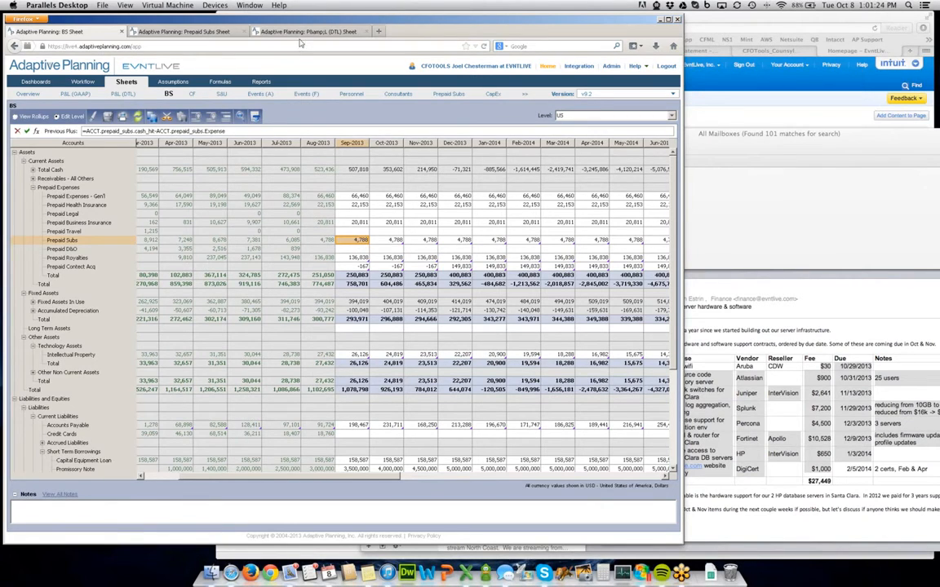
{"action": "key", "text": "ctrl+Tab"}
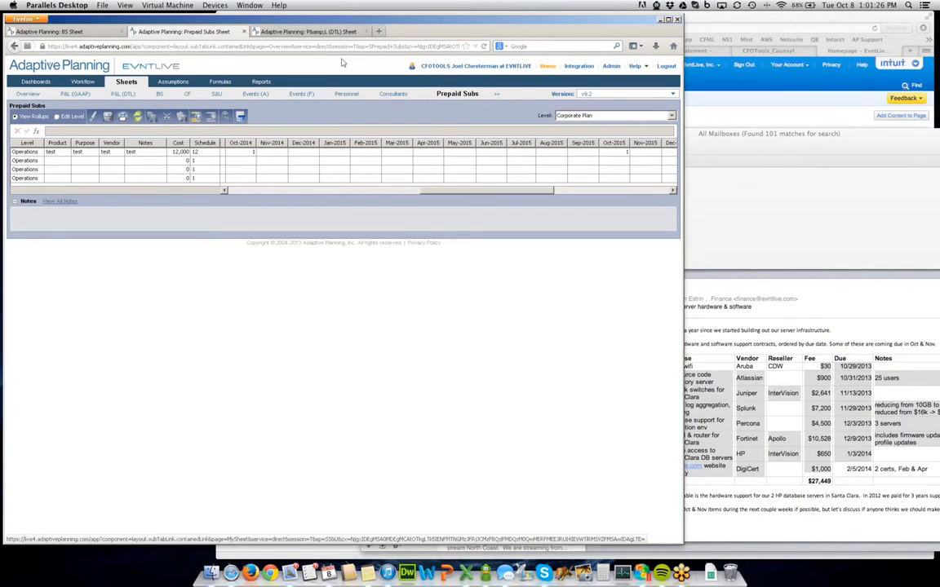
{"action": "left_click", "coordinate": [83, 32]}
{"action": "left_click", "coordinate": [83, 33]}
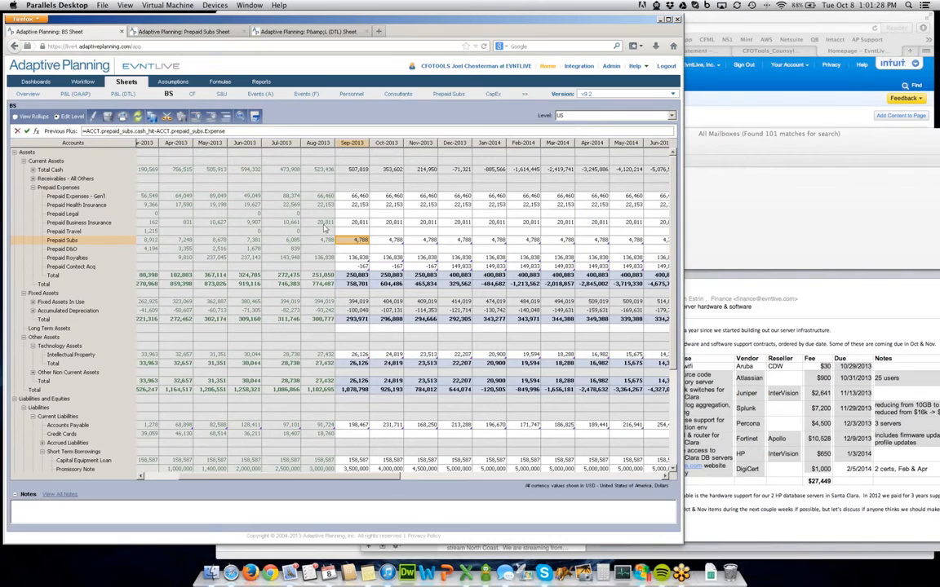
{"action": "left_click", "coordinate": [381, 242]}
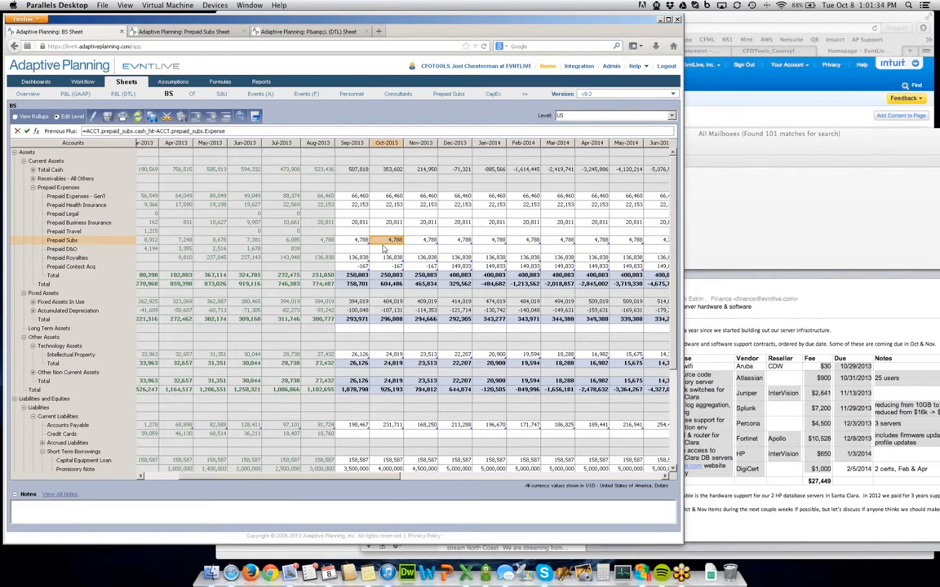
{"action": "key", "text": "Right"}
{"action": "key", "text": "Right"}
{"action": "key", "text": "Right"}
{"action": "key", "text": "Right"}
{"action": "key", "text": "Right"}
{"action": "key", "text": "Right"}
{"action": "key", "text": "Right"}
{"action": "key", "text": "Right"}
{"action": "key", "text": "Right"}
{"action": "key", "text": "Right"}
{"action": "key", "text": "Right"}
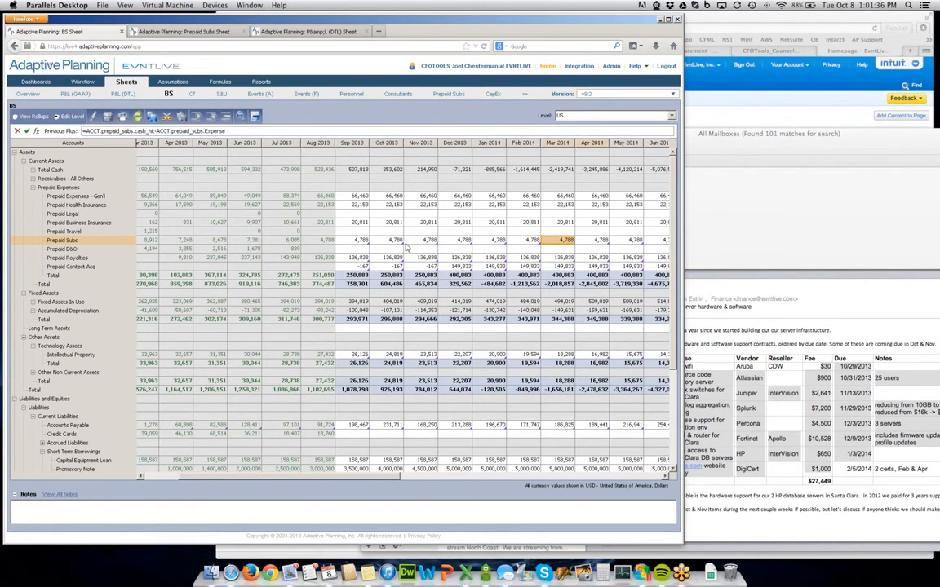
{"action": "key", "text": "Right"}
{"action": "key", "text": "Right"}
{"action": "key", "text": "Right"}
{"action": "key", "text": "Right"}
{"action": "key", "text": "Right"}
{"action": "key", "text": "Right"}
{"action": "key", "text": "Right"}
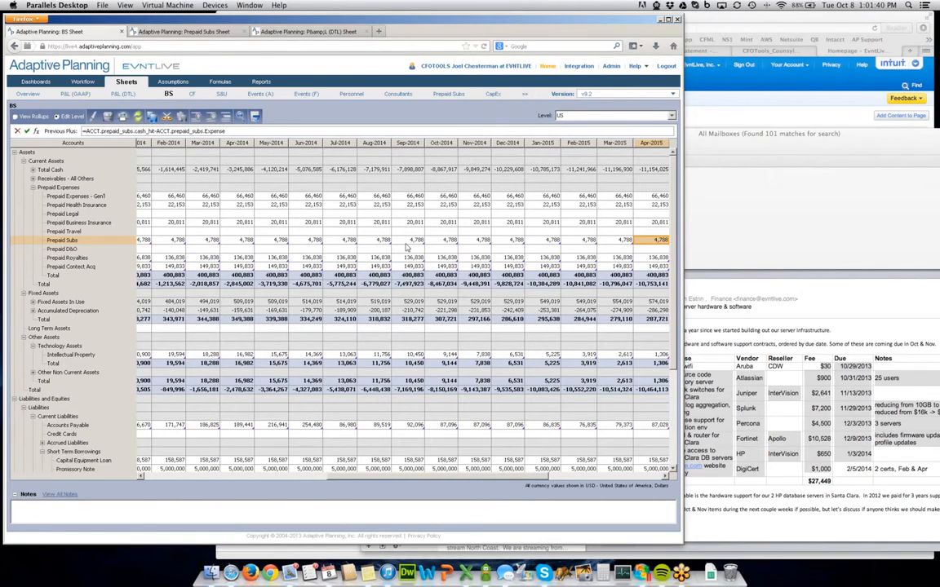
{"action": "key", "text": "Left"}
{"action": "key", "text": "Left"}
{"action": "key", "text": "Left"}
{"action": "key", "text": "Left"}
{"action": "key", "text": "Left"}
{"action": "key", "text": "Left"}
{"action": "key", "text": "Left"}
{"action": "key", "text": "Left"}
{"action": "key", "text": "Left"}
{"action": "key", "text": "Left"}
{"action": "key", "text": "Left"}
{"action": "key", "text": "Left"}
{"action": "key", "text": "Left"}
{"action": "key", "text": "Left"}
{"action": "key", "text": "Left"}
{"action": "key", "text": "Left"}
{"action": "key", "text": "Left"}
{"action": "key", "text": "Left"}
{"action": "key", "text": "Left"}
{"action": "key", "text": "Left"}
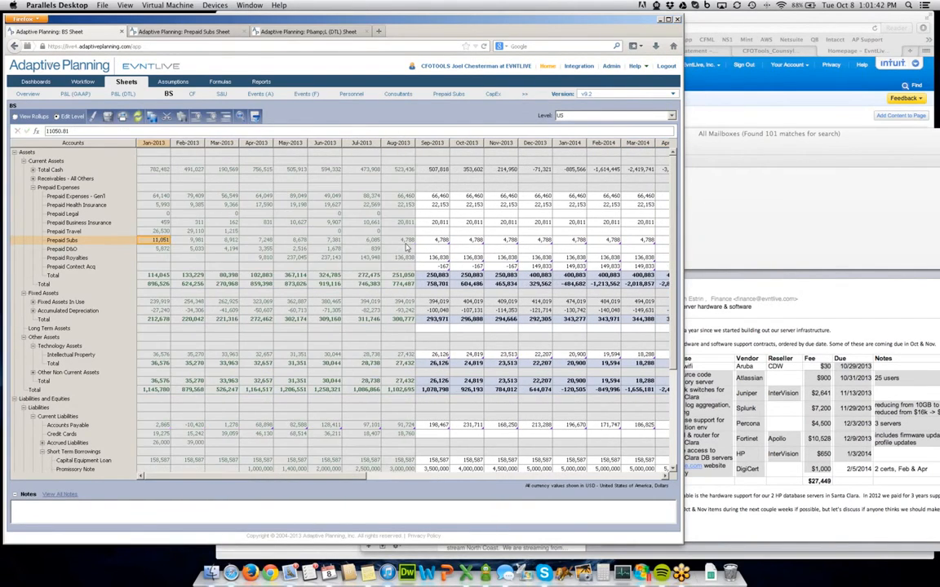
{"action": "key", "text": "Right"}
{"action": "key", "text": "Right"}
{"action": "key", "text": "Right"}
{"action": "key", "text": "Right"}
{"action": "key", "text": "Right"}
{"action": "key", "text": "Right"}
{"action": "key", "text": "Right"}
{"action": "key", "text": "Right"}
{"action": "key", "text": "Right"}
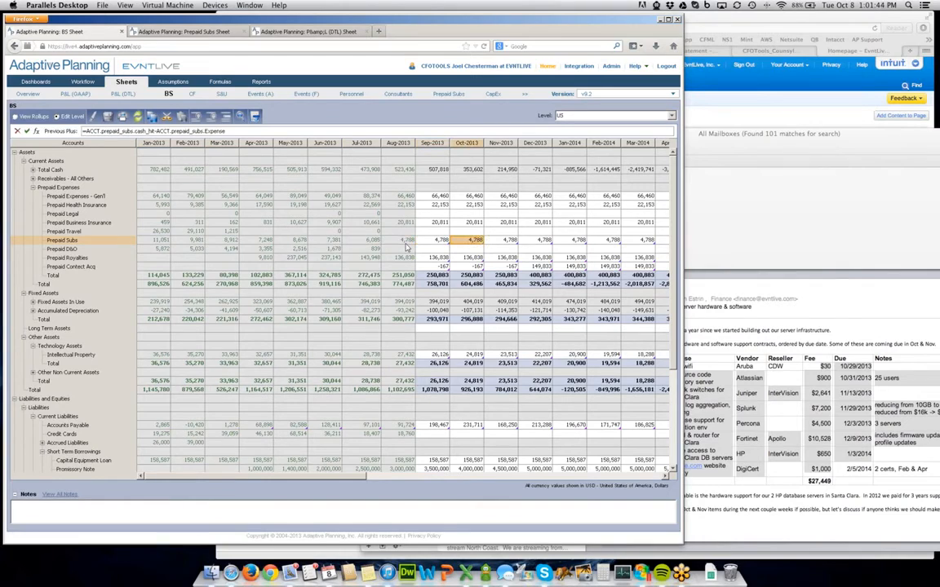
Step: Add the [rollup=yes] modifier to both the cash_hit and Expense terms of the Sep-2013 Prepaid Subs formula
{"action": "key", "text": "Left"}
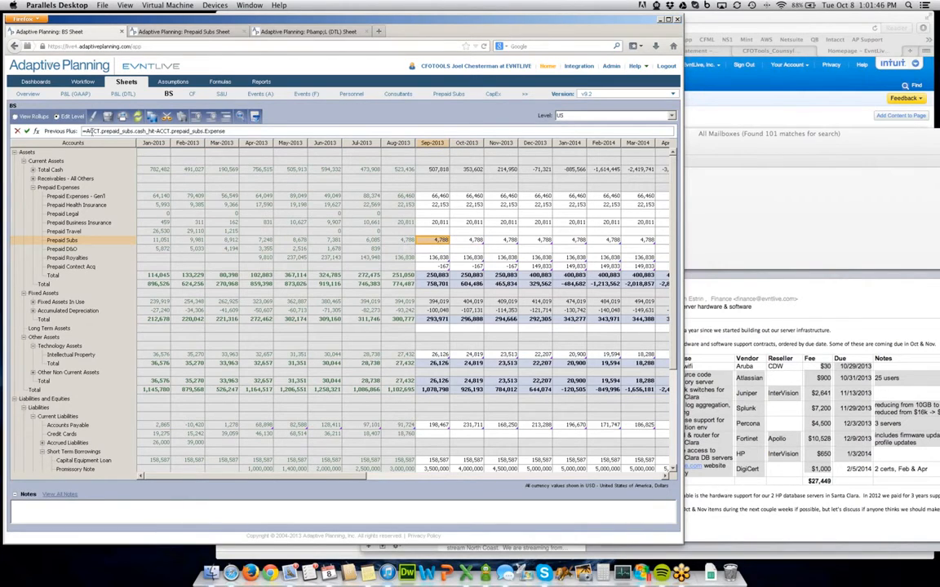
{"action": "left_click", "coordinate": [36, 131]}
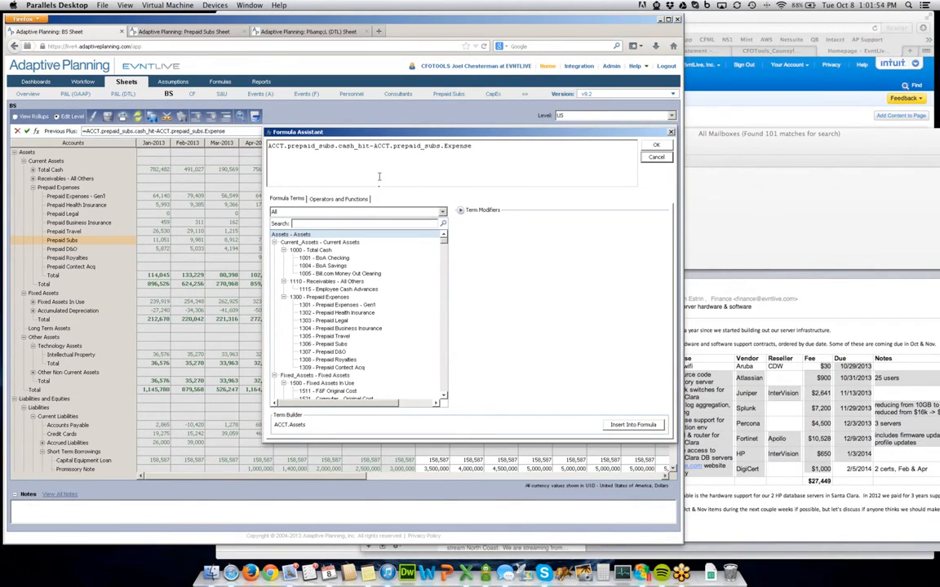
{"action": "type", "text": "(r"}
{"action": "key", "text": "BackSpace"}
{"action": "key", "text": "BackSpace"}
{"action": "type", "text": "[rollup=yes"}
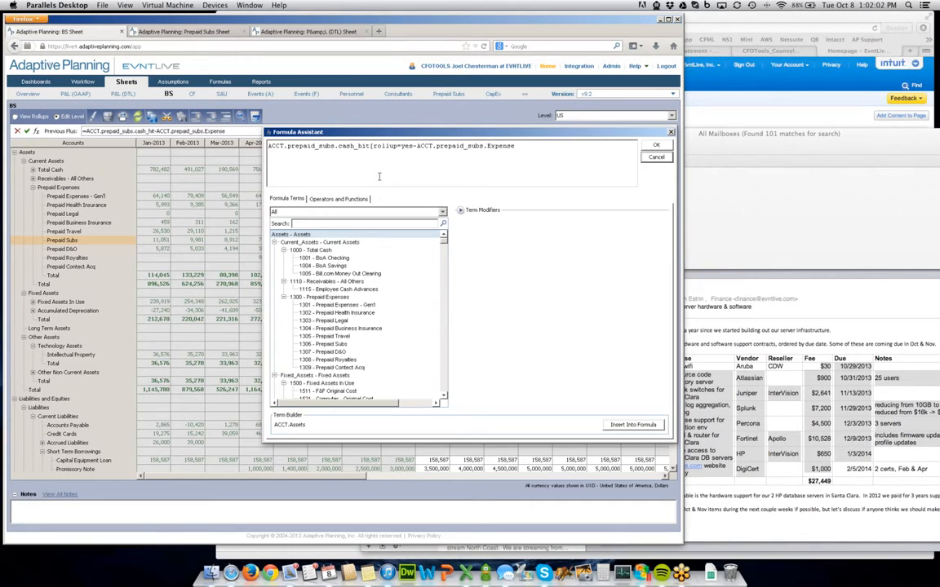
{"action": "type", "text": "]"}
{"action": "type", "text": "yes"}
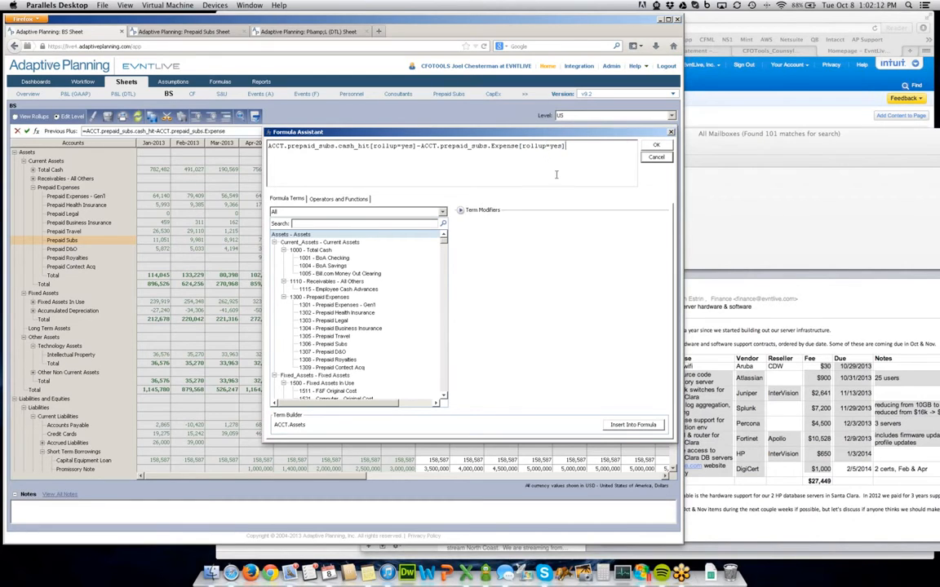
{"action": "key", "text": "Return"}
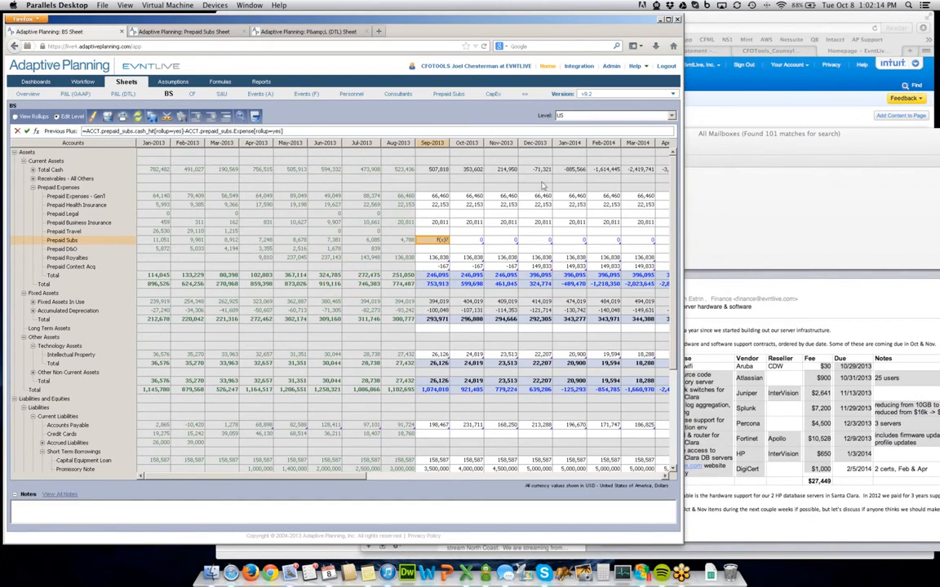
Step: Copy the rollup version of the Sep-2013 Prepaid Subs formula forward to the end and save the sheet
{"action": "right_click", "coordinate": [440, 240]}
{"action": "mouse_move", "coordinate": [469, 299]}
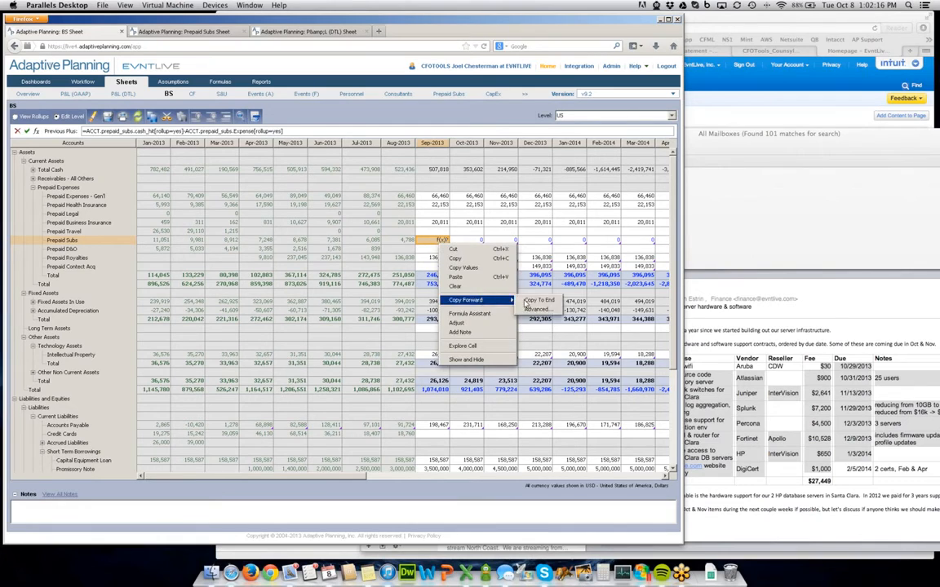
{"action": "left_click", "coordinate": [535, 300]}
{"action": "left_click", "coordinate": [109, 117]}
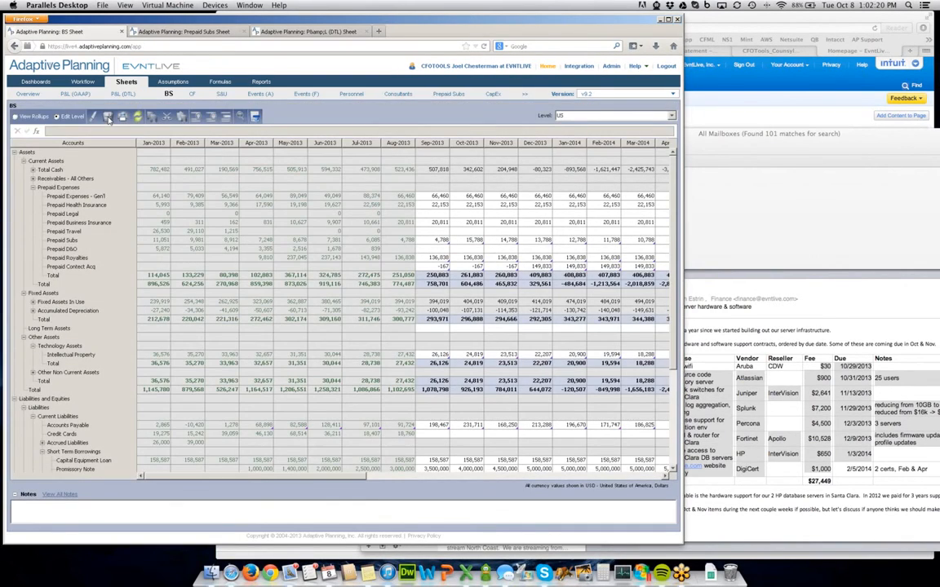
Step: Examine the Prepaid Subs balances from Sep-2013 through Jun-2015, and switch the BS sheet to the rollups view
{"action": "left_click", "coordinate": [440, 241]}
{"action": "key", "text": "Right"}
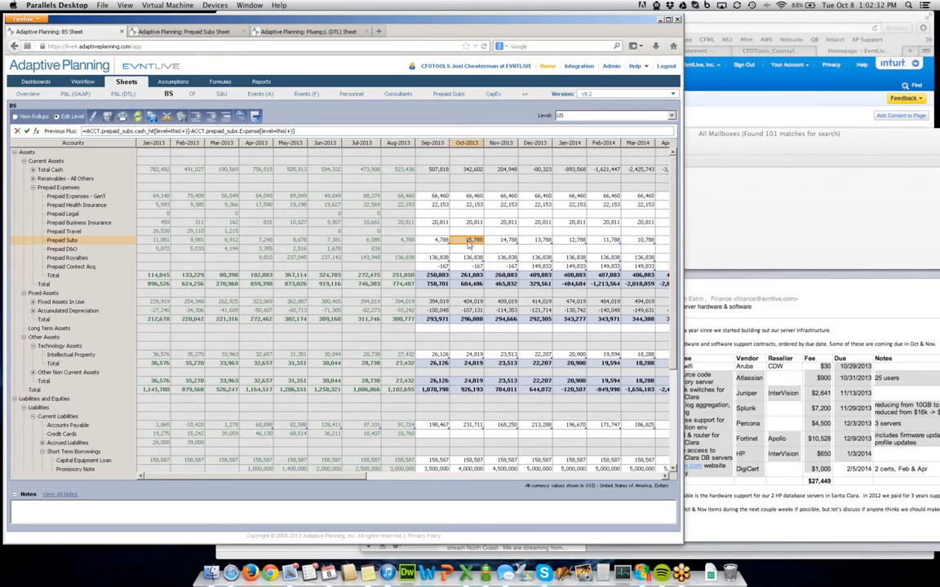
{"action": "key", "text": "Right"}
{"action": "key", "text": "Right"}
{"action": "key", "text": "Right"}
{"action": "key", "text": "Right"}
{"action": "key", "text": "Right"}
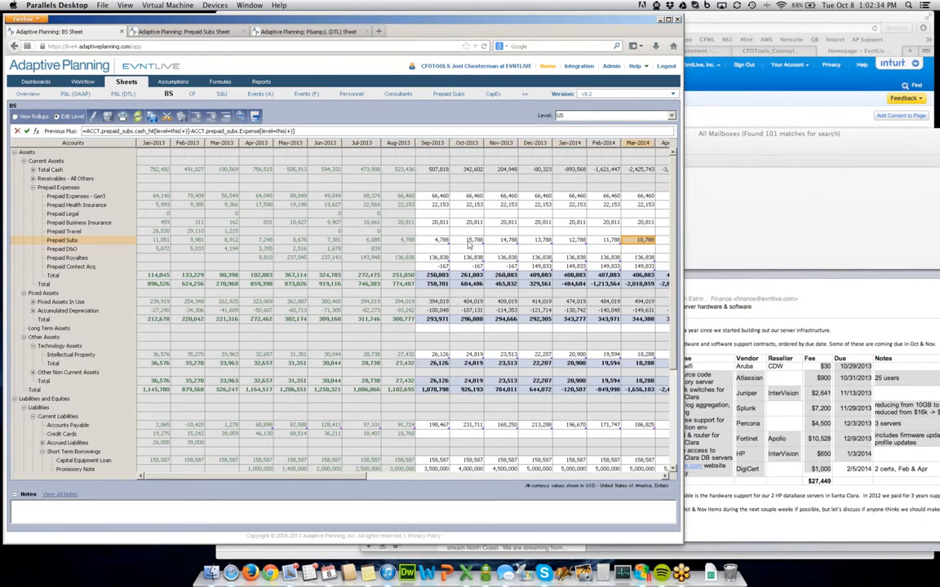
{"action": "key", "text": "Right"}
{"action": "key", "text": "Right"}
{"action": "key", "text": "Right"}
{"action": "key", "text": "Right"}
{"action": "key", "text": "Right"}
{"action": "key", "text": "Right"}
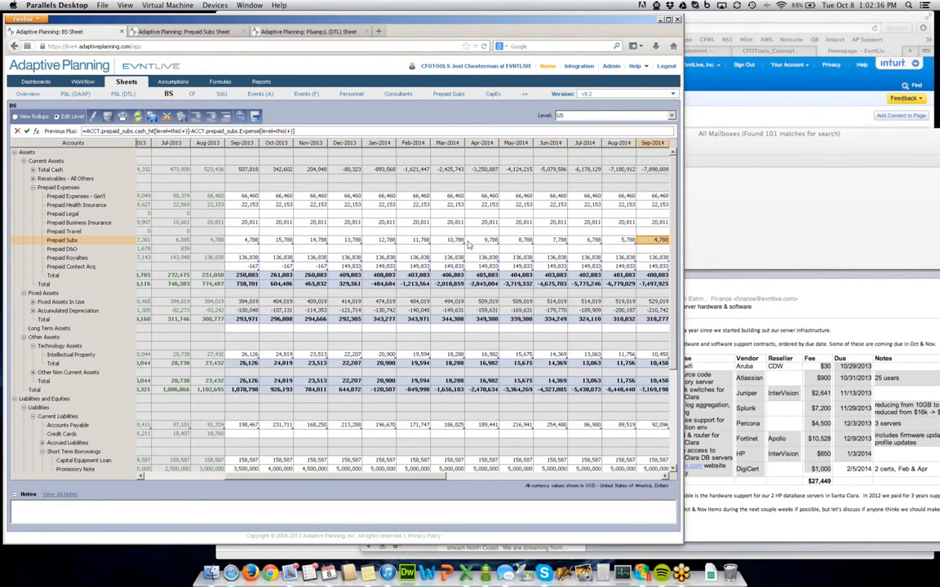
{"action": "key", "text": "Right"}
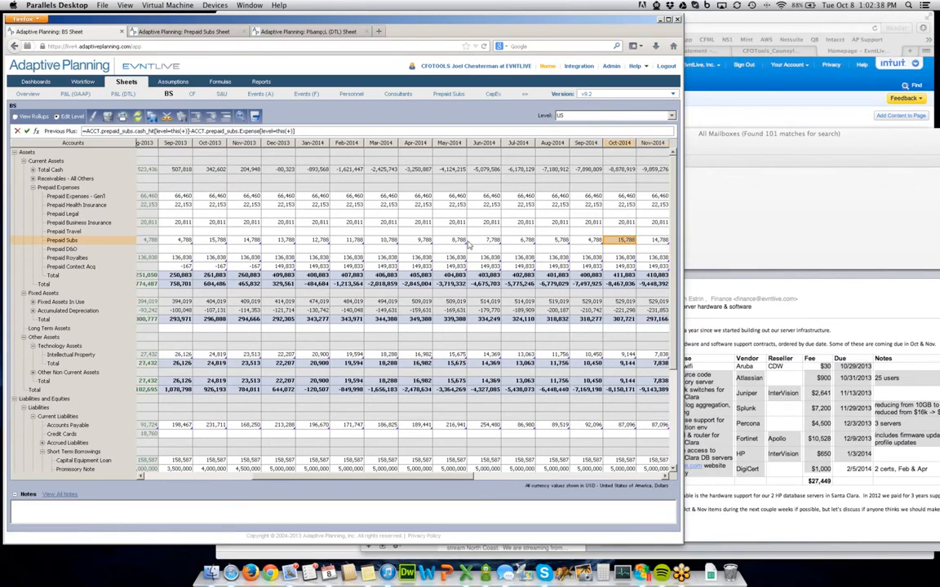
{"action": "key", "text": "Right"}
{"action": "key", "text": "Right"}
{"action": "key", "text": "Right"}
{"action": "key", "text": "Right"}
{"action": "key", "text": "Right"}
{"action": "key", "text": "Right"}
{"action": "key", "text": "Right"}
{"action": "key", "text": "Right"}
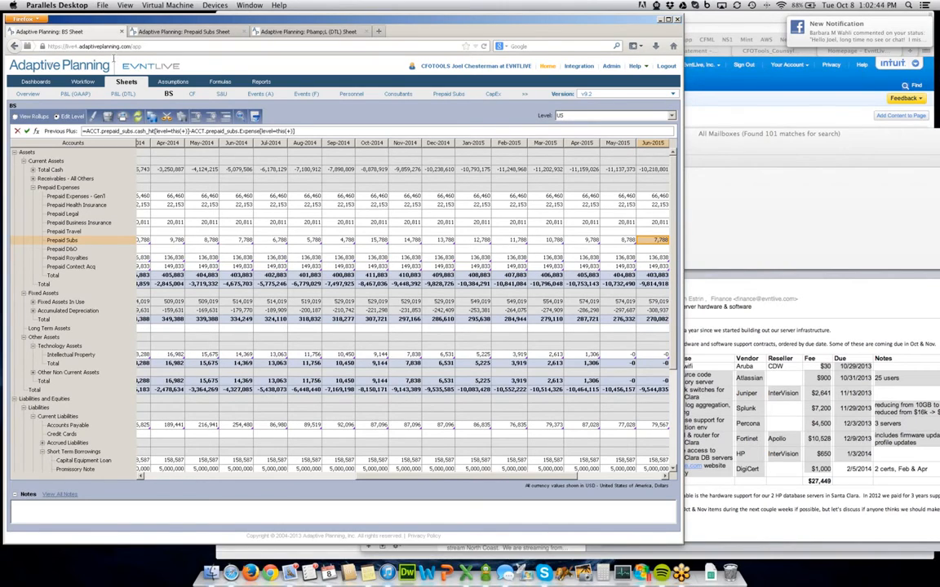
{"action": "left_click", "coordinate": [42, 116]}
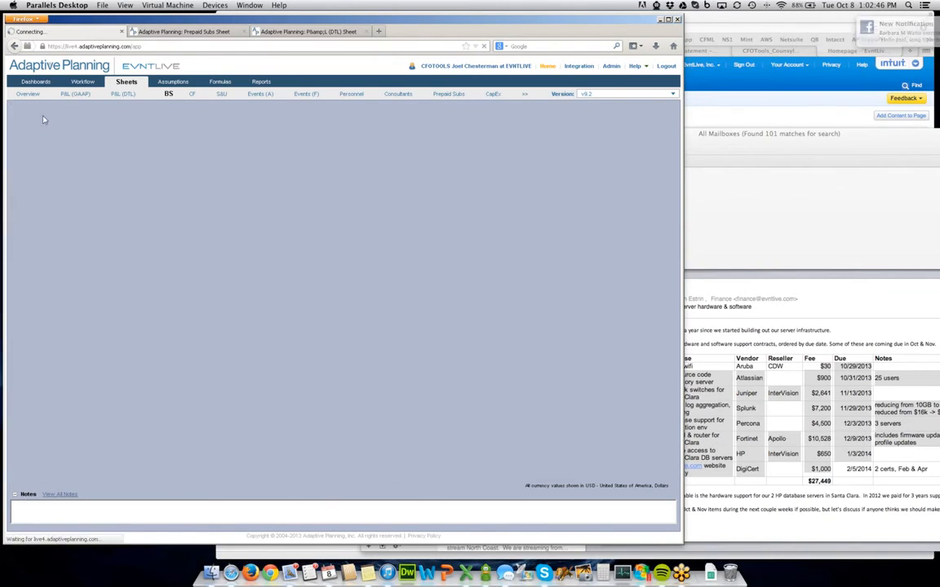
Step: Set the level of the test subscription row on the Prepaid Subs sheet to Content and save the sheet
{"action": "left_click", "coordinate": [208, 32]}
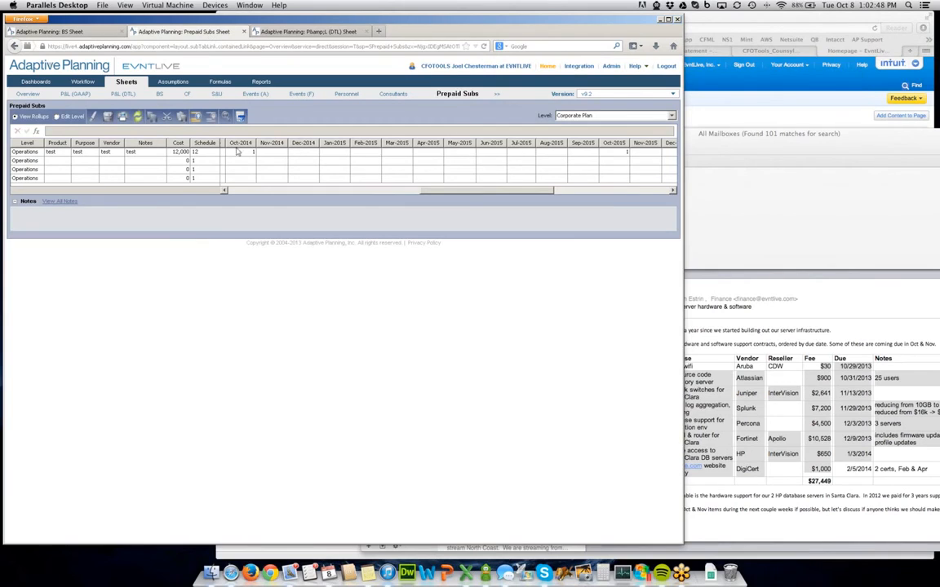
{"action": "left_click", "coordinate": [745, 332]}
{"action": "left_click_drag", "start_coordinate": [706, 148], "coordinate": [610, 143]}
{"action": "left_click", "coordinate": [245, 161]}
{"action": "left_click_drag", "start_coordinate": [241, 152], "coordinate": [385, 186]}
{"action": "left_click", "coordinate": [37, 152]}
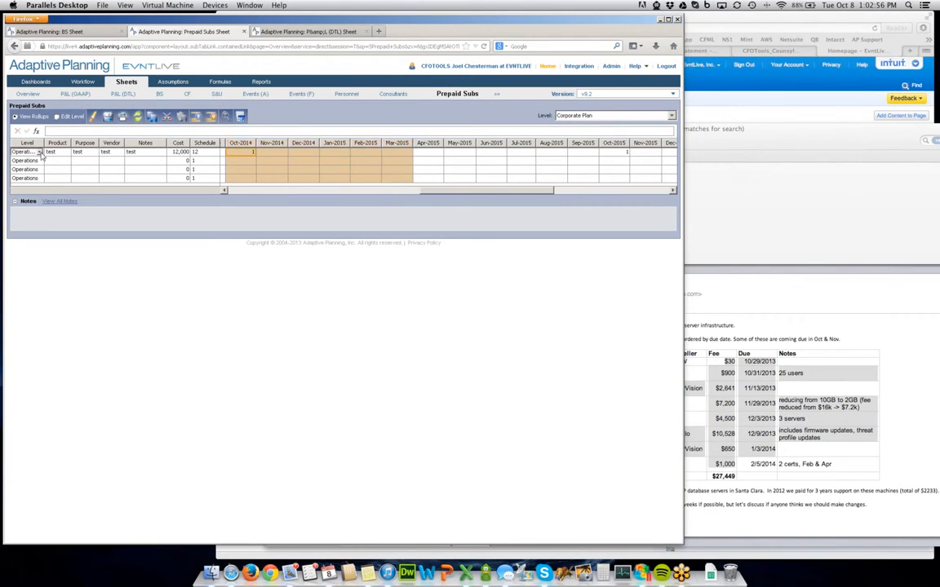
{"action": "left_click", "coordinate": [39, 153]}
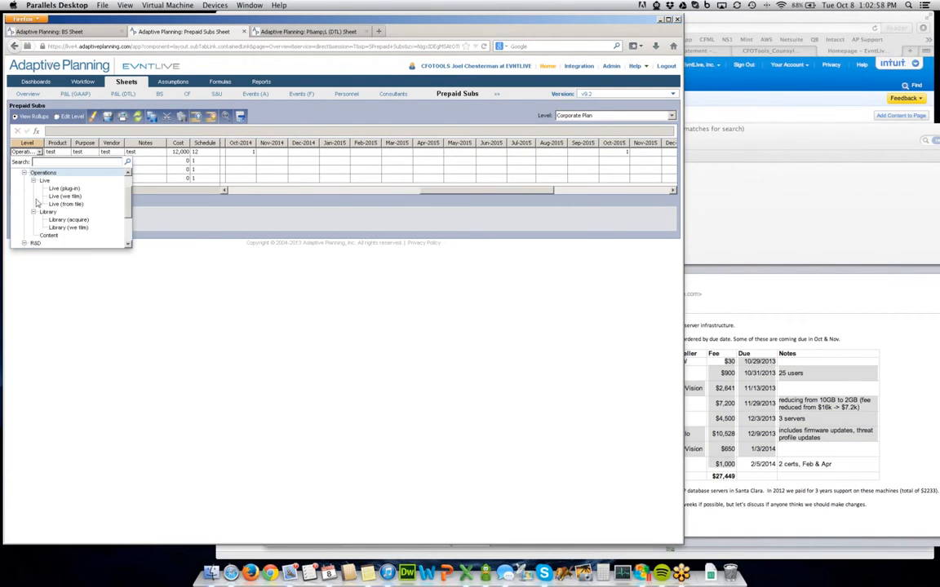
{"action": "left_click", "coordinate": [49, 235]}
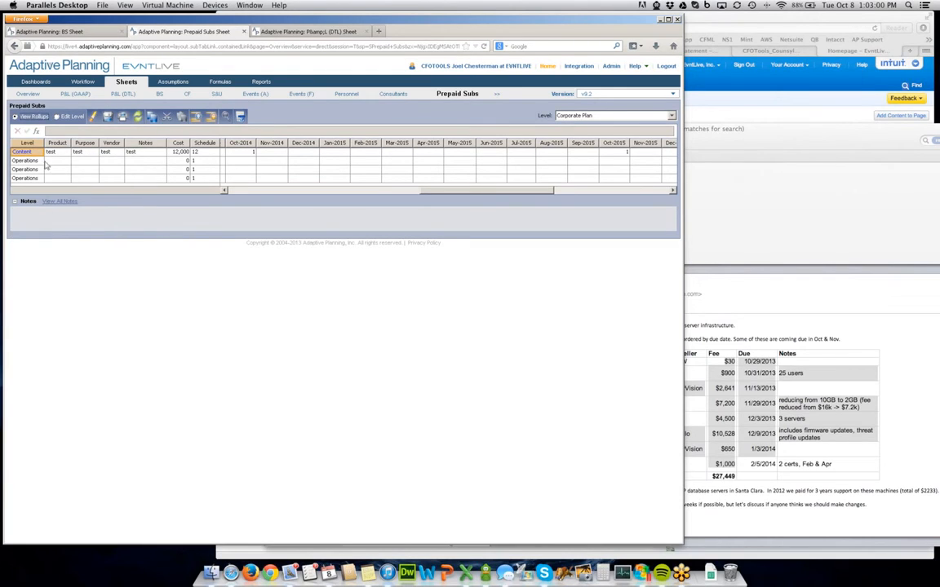
{"action": "left_click", "coordinate": [108, 116]}
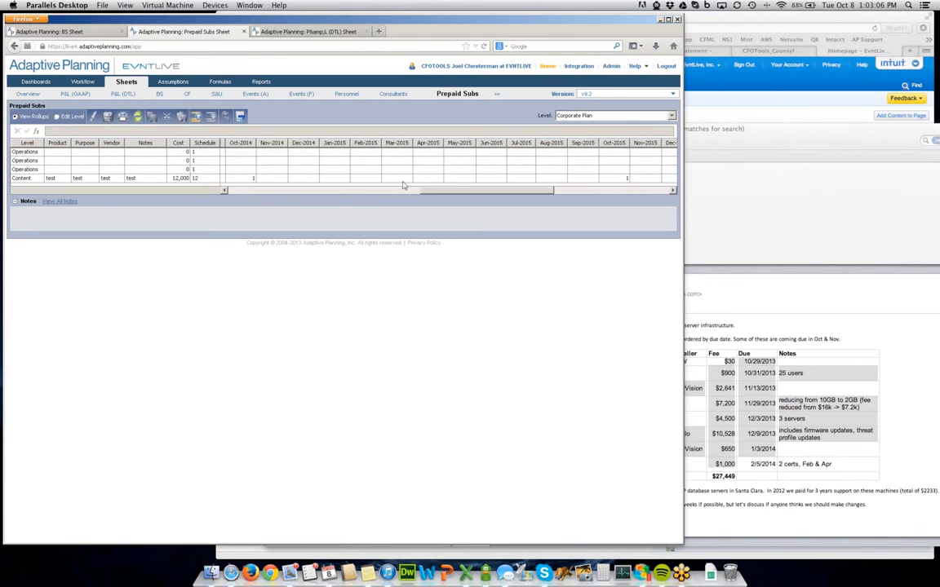
Step: Enter the formula =ACCT.prepaid_subs.Timespan[time=this-12] in the Nov-2013 cell of the Content test row
{"action": "left_click", "coordinate": [712, 295]}
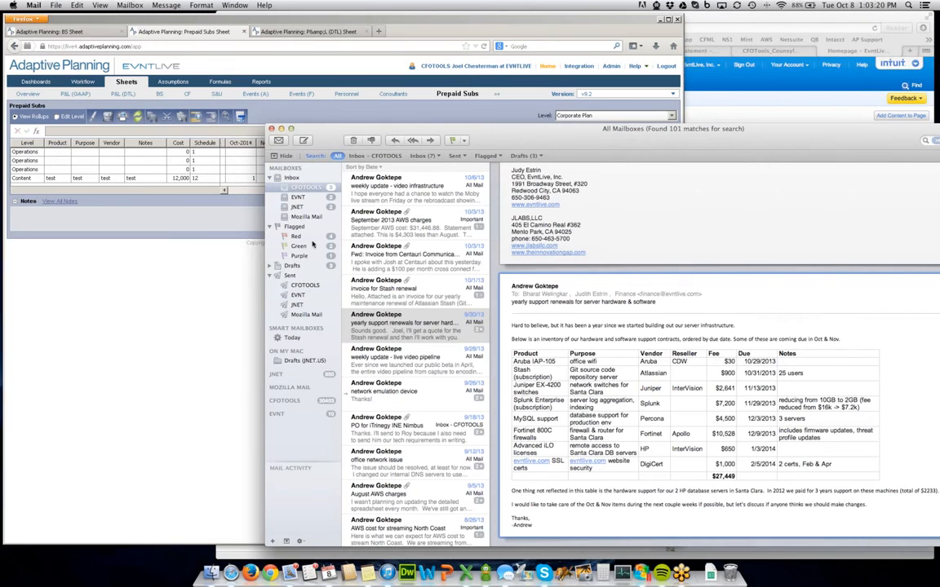
{"action": "left_click", "coordinate": [245, 196]}
{"action": "mouse_move", "coordinate": [334, 196]}
{"action": "left_mouse_down"}
{"action": "mouse_move", "coordinate": [243, 201]}
{"action": "mouse_move", "coordinate": [350, 196]}
{"action": "mouse_move", "coordinate": [337, 196]}
{"action": "left_mouse_up"}
{"action": "left_click", "coordinate": [315, 178]}
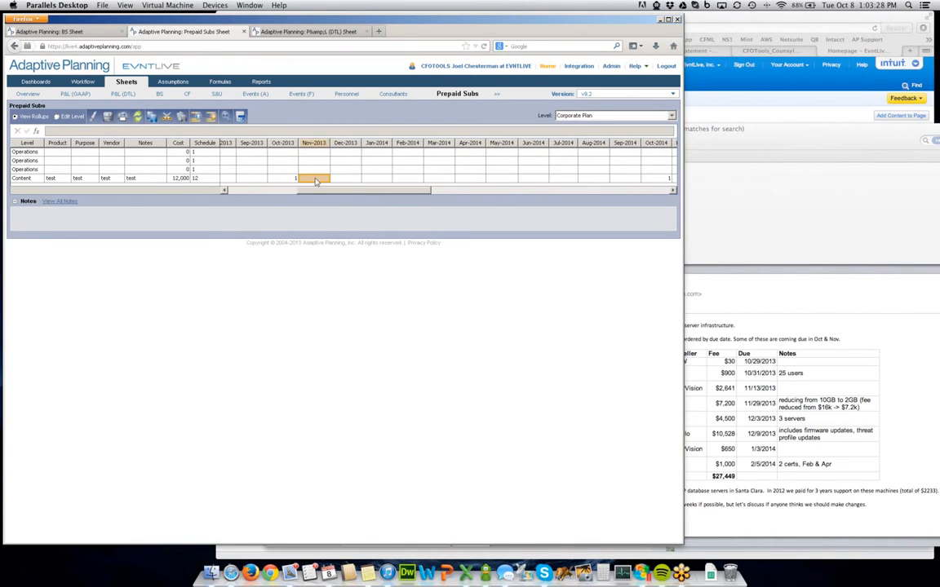
{"action": "double_click", "coordinate": [316, 179]}
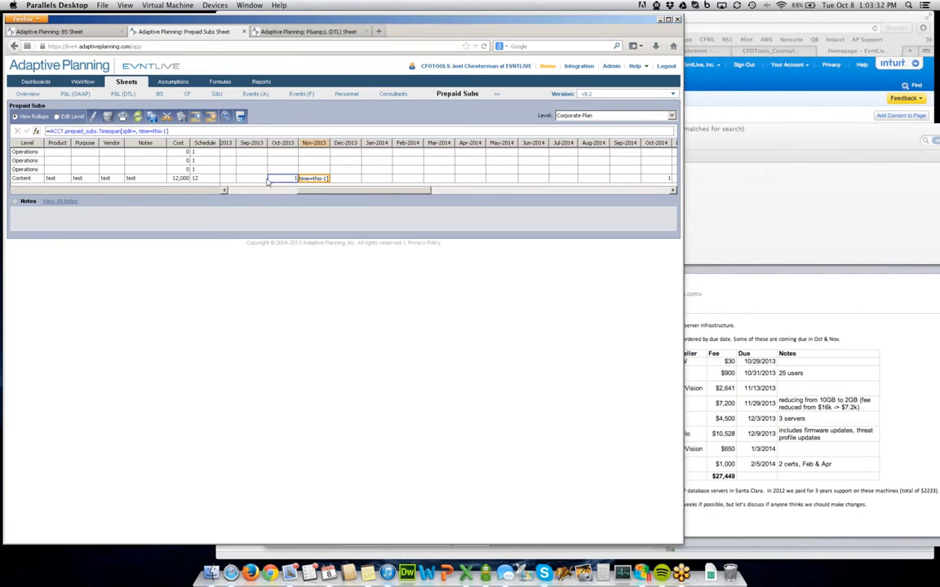
{"action": "left_click", "coordinate": [123, 132]}
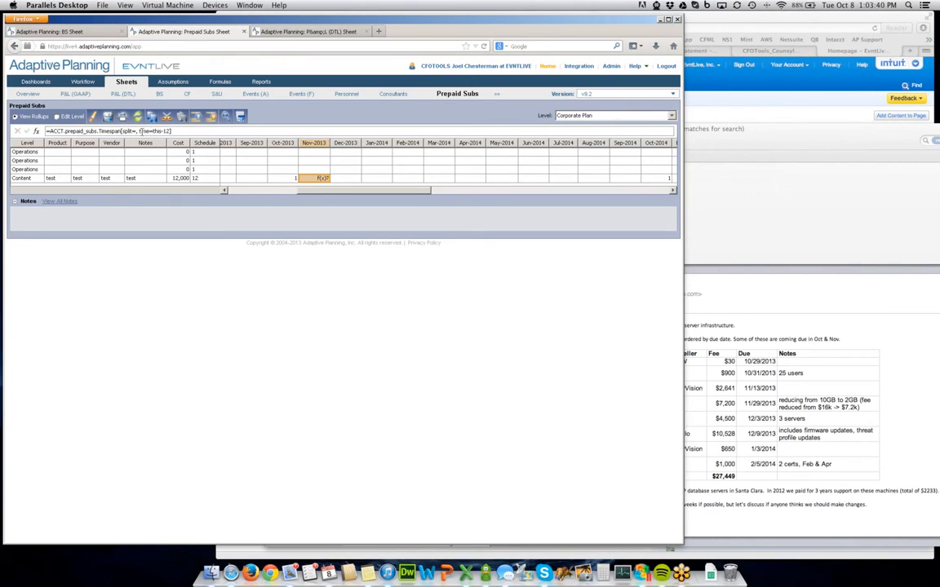
{"action": "left_click_drag", "start_coordinate": [140, 131], "coordinate": [123, 131]}
{"action": "key", "text": "BackSpace"}
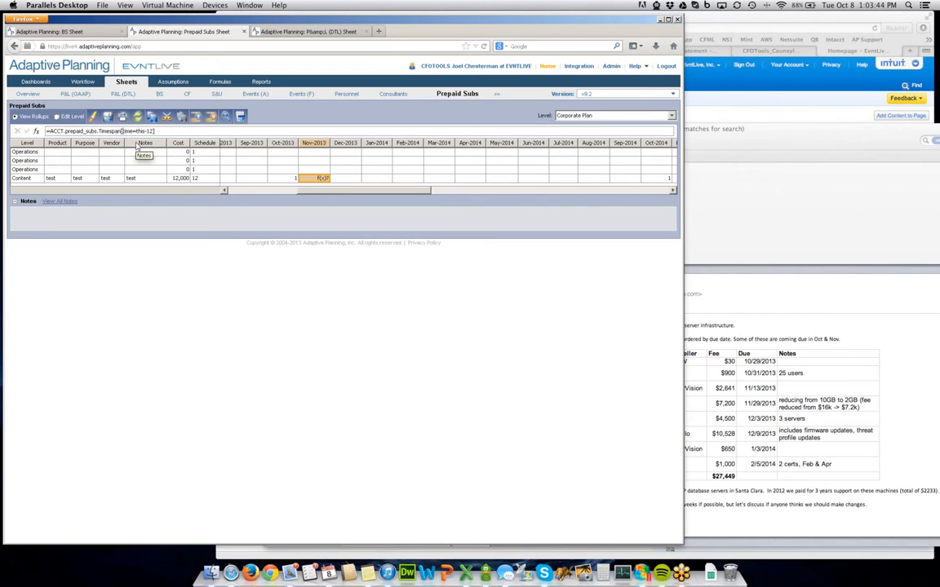
Step: Copy the Nov-2013 Timespan formula forward through the remaining months of the test row and save the sheet
{"action": "right_click", "coordinate": [321, 179]}
{"action": "mouse_move", "coordinate": [359, 239]}
{"action": "left_click", "coordinate": [398, 241]}
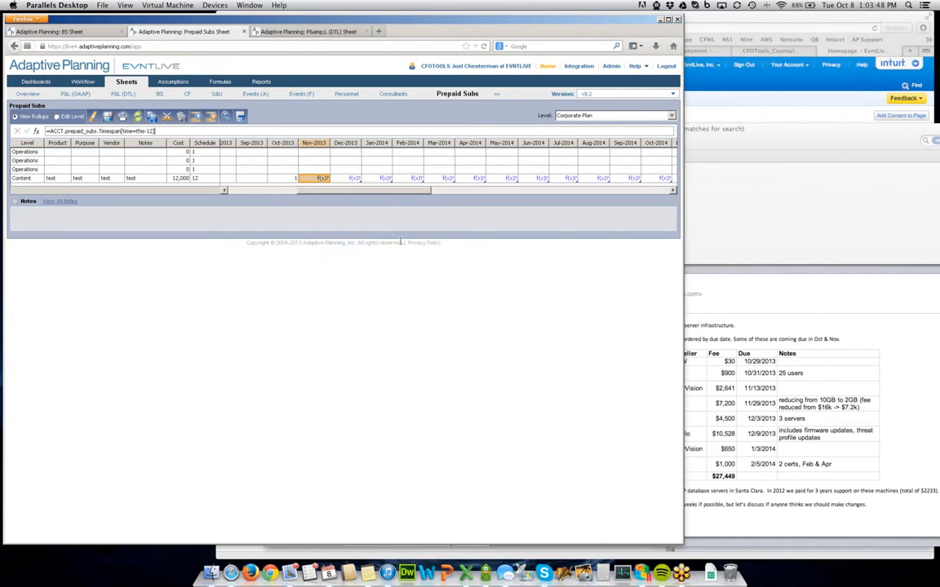
{"action": "left_click", "coordinate": [106, 116]}
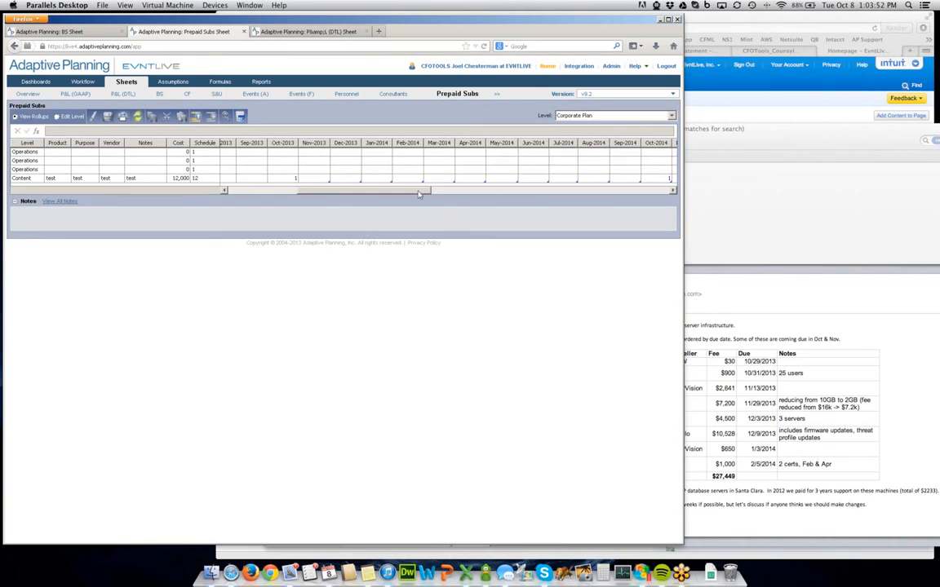
Step: Check the Oct-2015 cell's formula, then open the test row's details and examine Timespan, Cash Hit and Expense from Oct-2013
{"action": "left_click_drag", "start_coordinate": [397, 195], "coordinate": [500, 192]}
{"action": "left_click", "coordinate": [430, 178]}
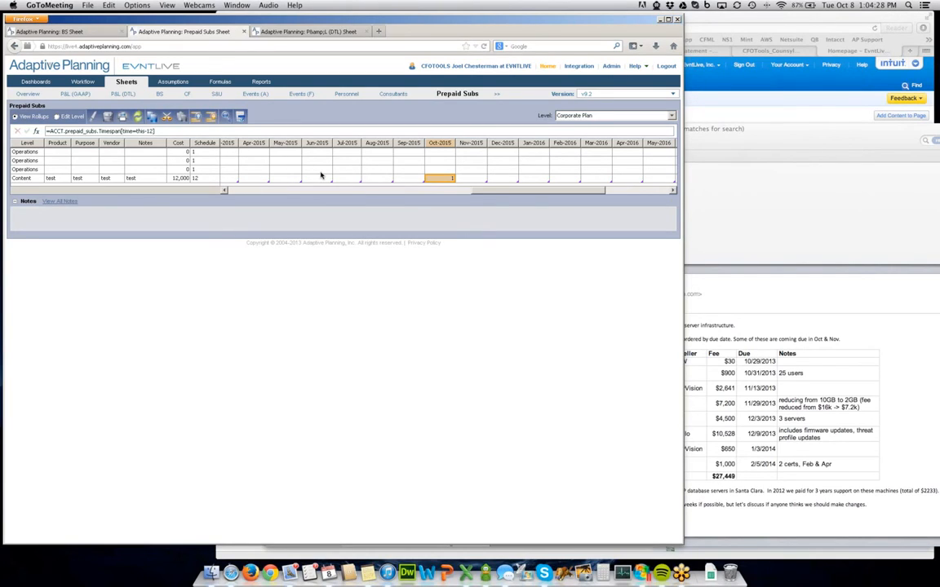
{"action": "right_click", "coordinate": [345, 144]}
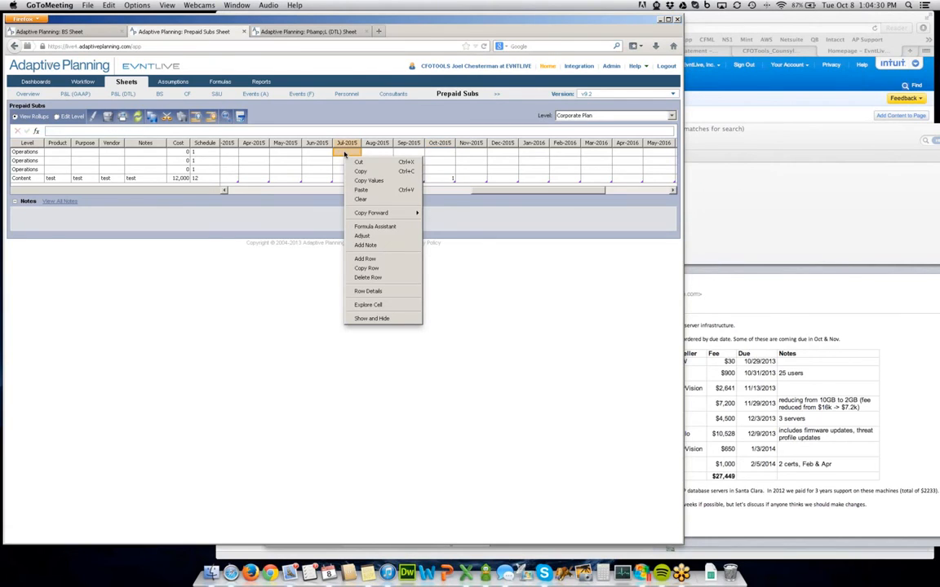
{"action": "left_click", "coordinate": [485, 183]}
{"action": "left_click", "coordinate": [440, 178]}
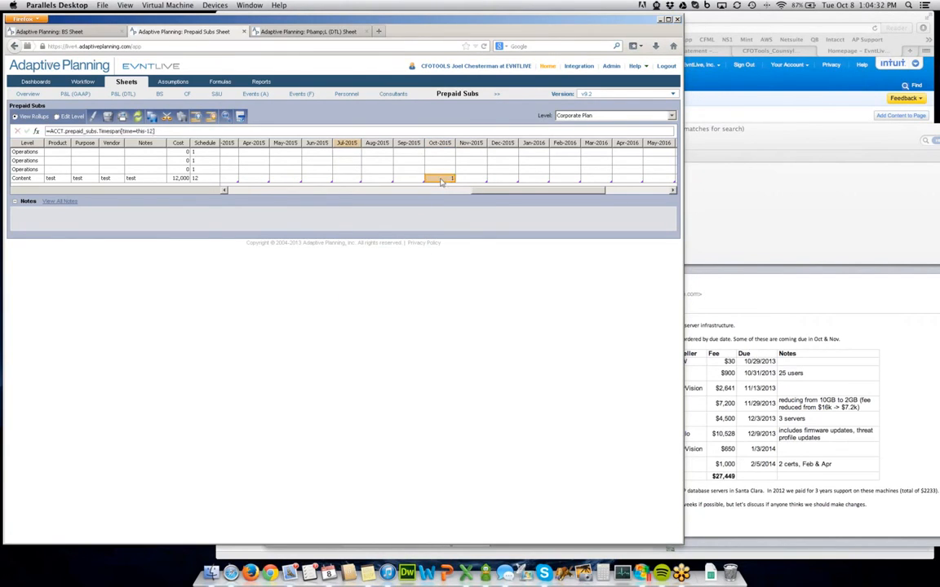
{"action": "right_click", "coordinate": [438, 180]}
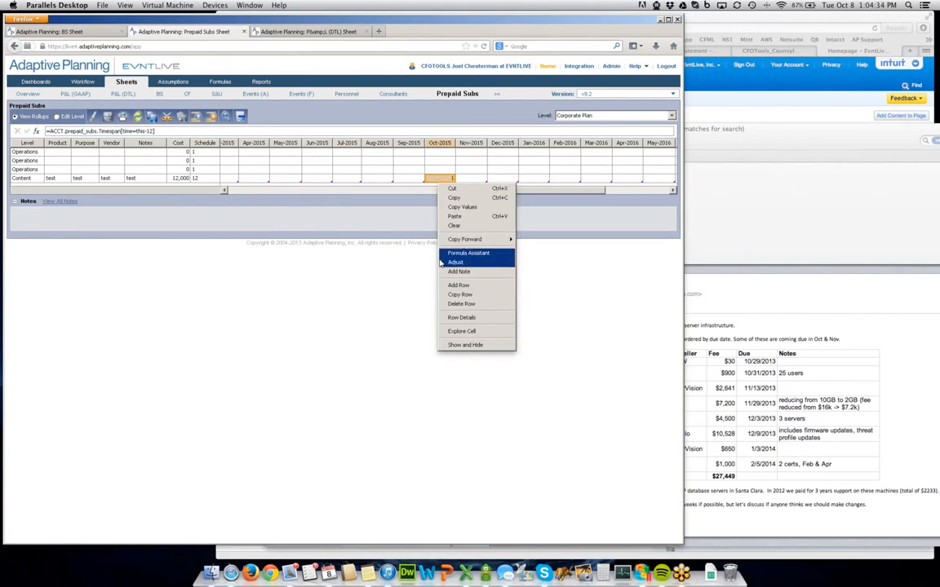
{"action": "left_click", "coordinate": [457, 321]}
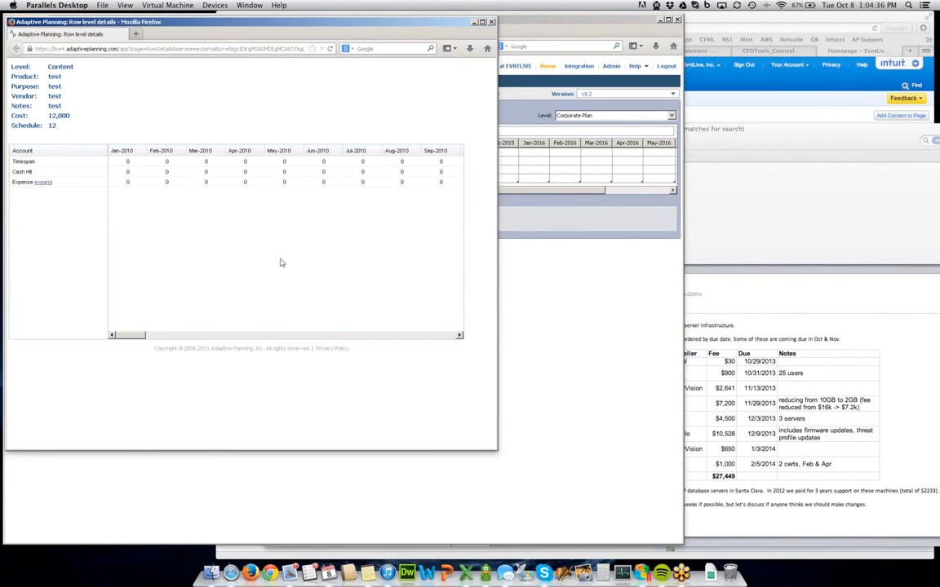
{"action": "left_click_drag", "start_coordinate": [141, 337], "coordinate": [311, 337]}
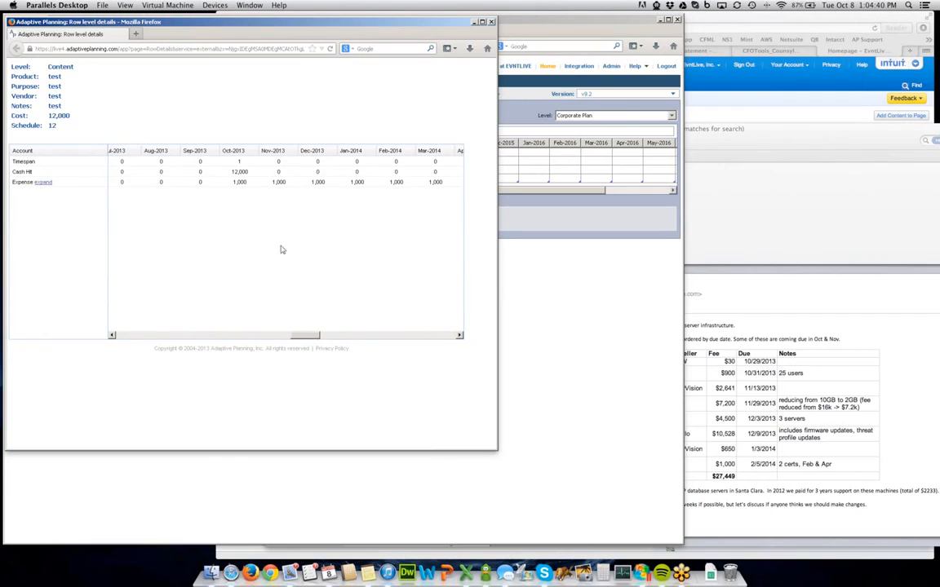
{"action": "left_click_drag", "start_coordinate": [218, 165], "coordinate": [240, 188]}
{"action": "left_click", "coordinate": [246, 215]}
Step: Expand the Expense account in the row details and examine its monthly breakdown for the Oct-2014 renewal
{"action": "left_click", "coordinate": [47, 185]}
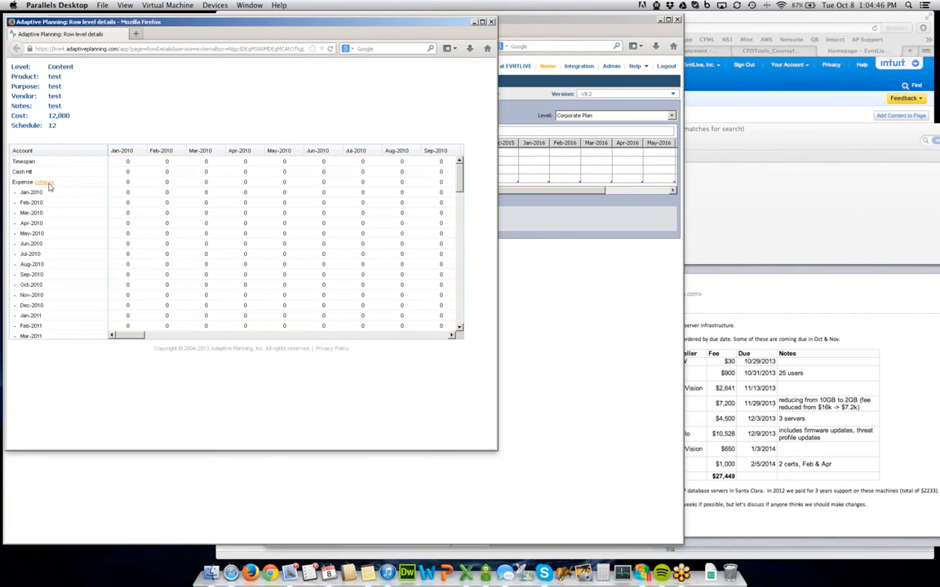
{"action": "left_click_drag", "start_coordinate": [461, 174], "coordinate": [462, 275]}
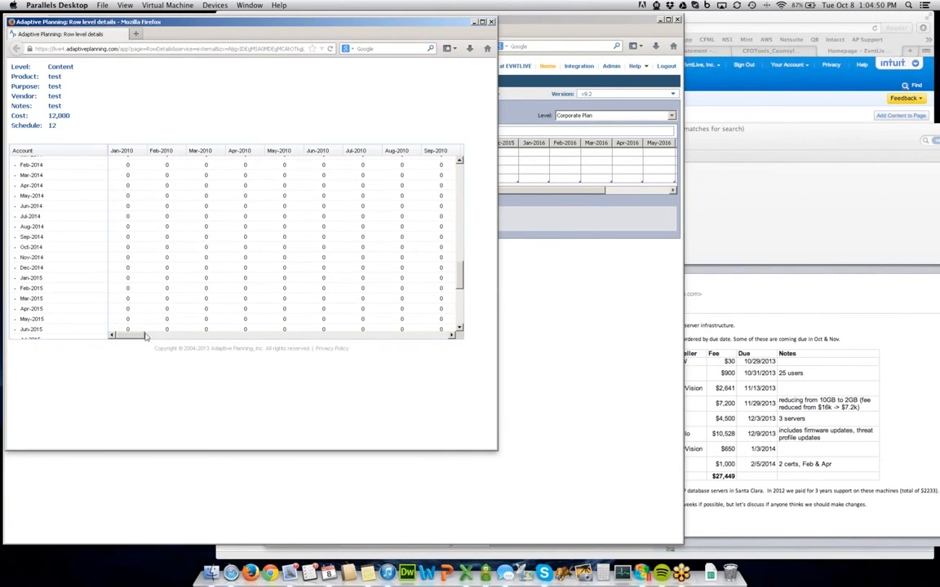
{"action": "left_click_drag", "start_coordinate": [145, 336], "coordinate": [352, 350]}
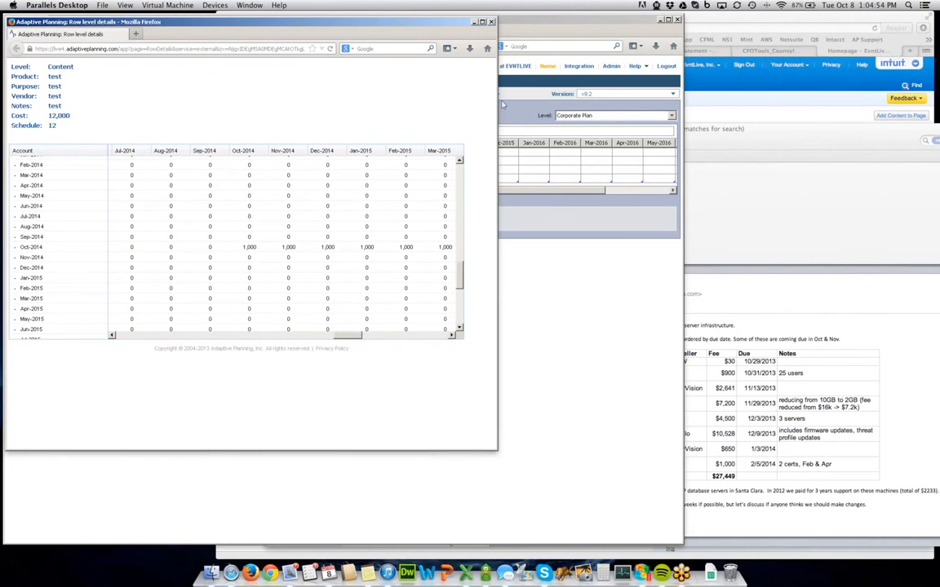